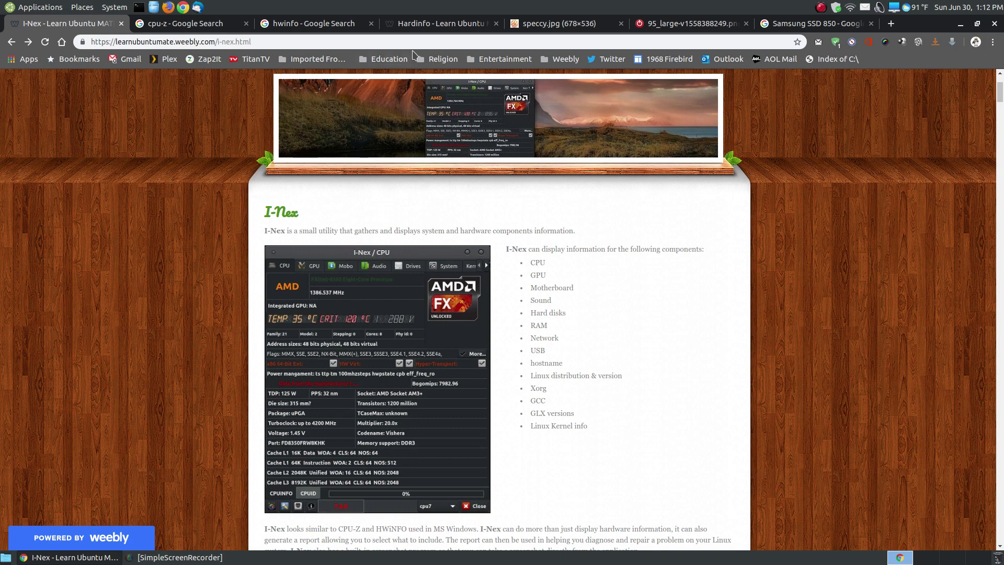
Open the HardInfo article and look over its introduction and the system summary screenshot
{"action": "left_click", "coordinate": [428, 29]}
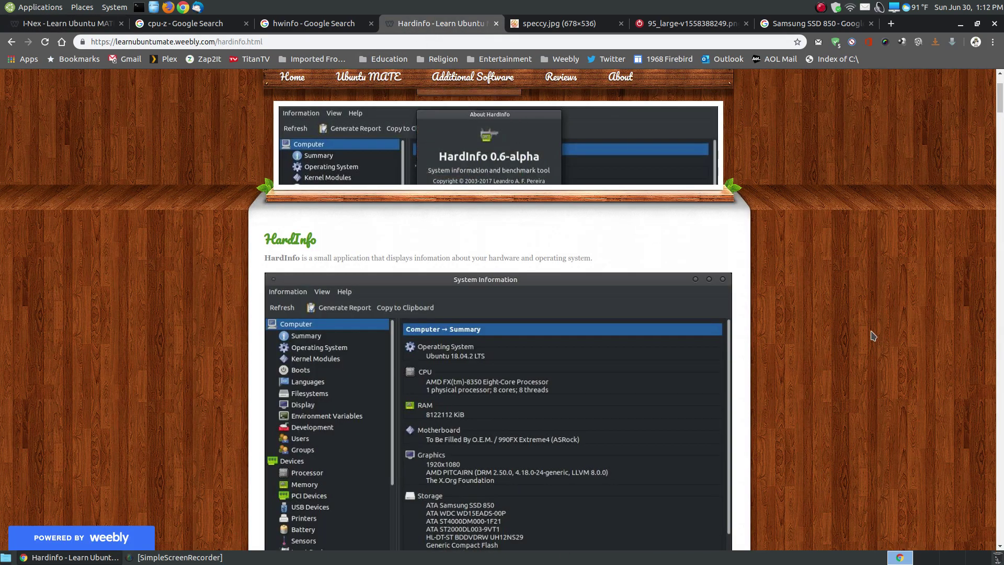
{"action": "scroll", "coordinate": [871, 327], "scroll_direction": "down", "scroll_amount": 2}
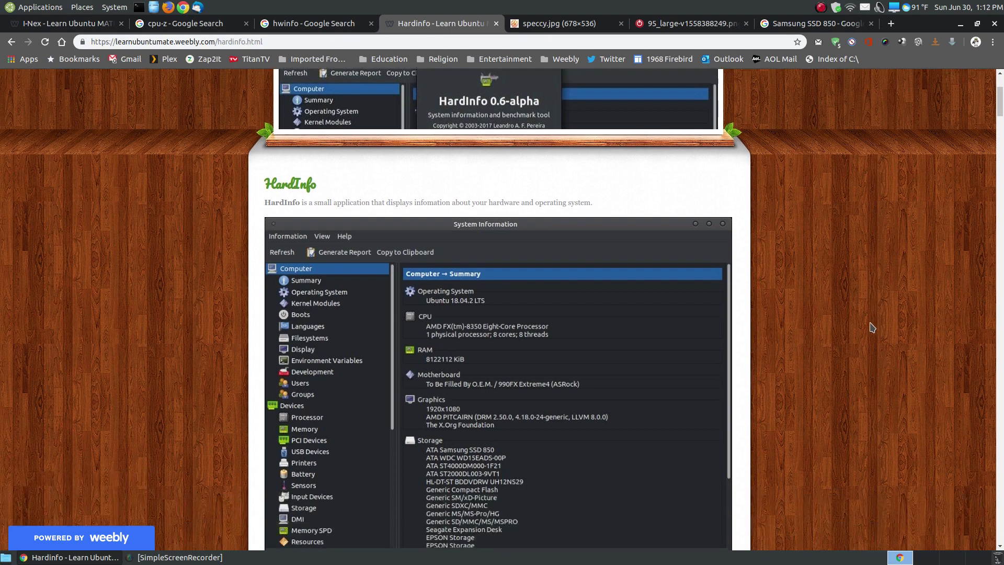
{"action": "scroll", "coordinate": [828, 297], "scroll_direction": "down", "scroll_amount": 2}
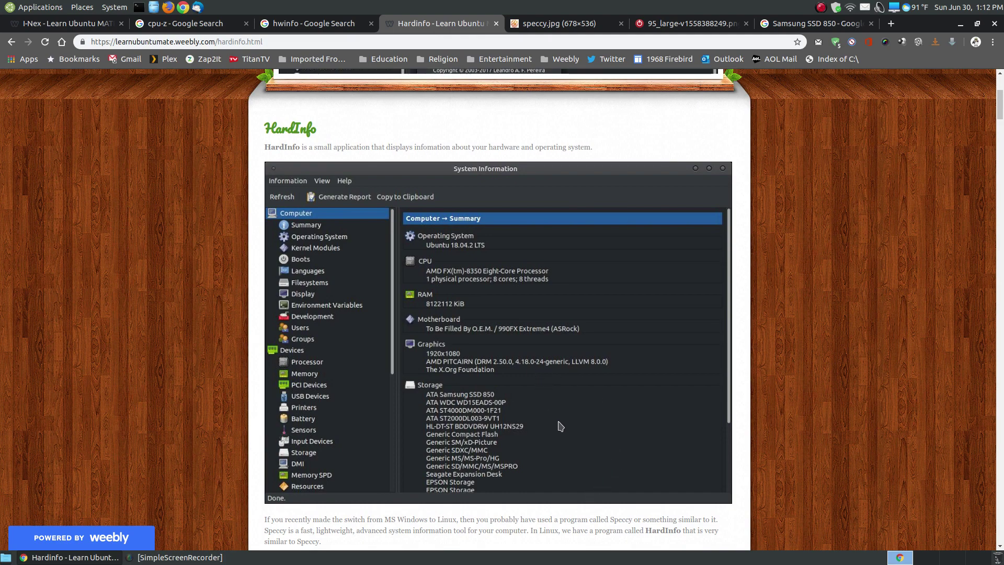
{"action": "scroll", "coordinate": [560, 426], "scroll_direction": "up", "scroll_amount": 3}
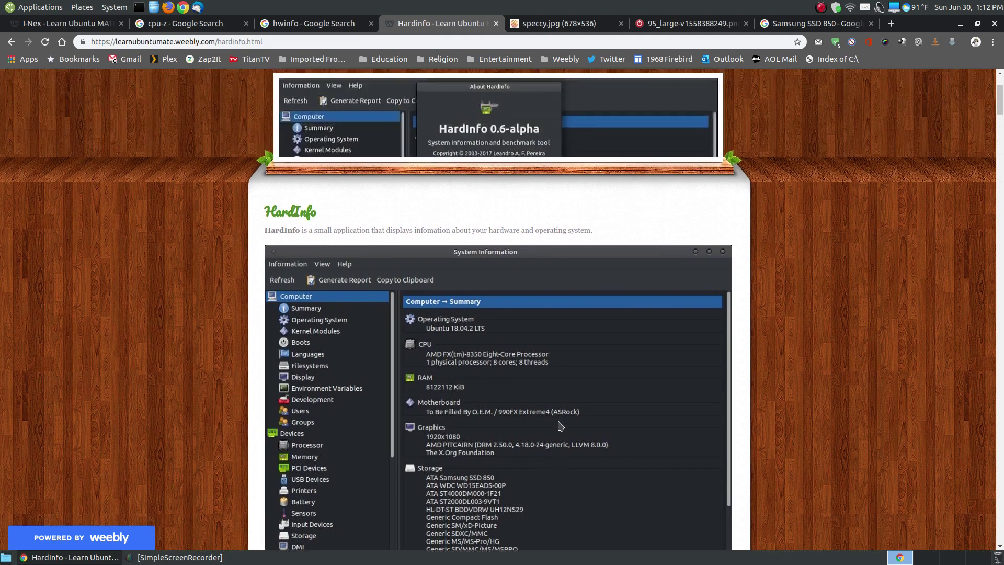
View the Speccy and AIDA64 Extreme screenshots in the other open pages to compare them with HardInfo
{"action": "left_click", "coordinate": [550, 25]}
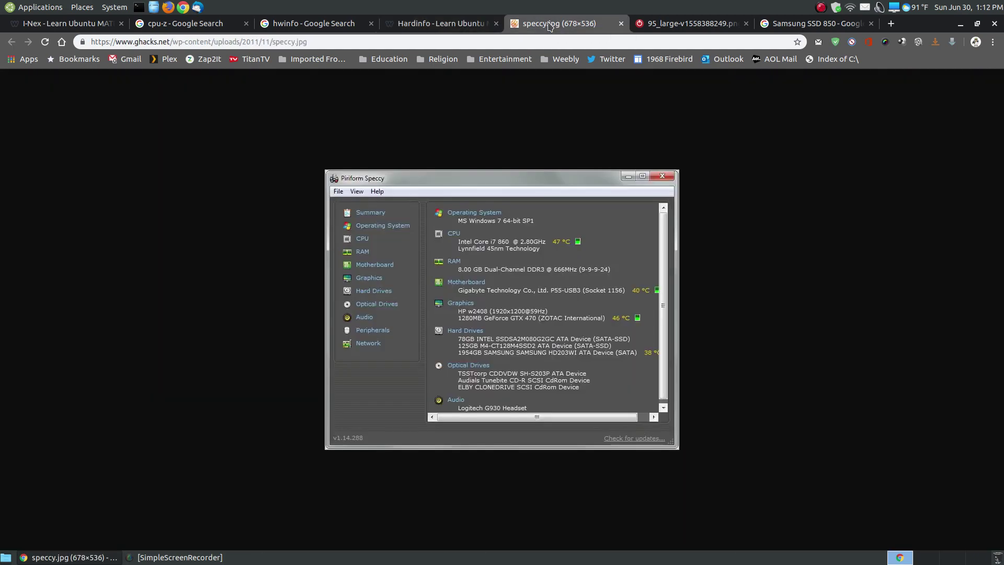
{"action": "left_click", "coordinate": [678, 29]}
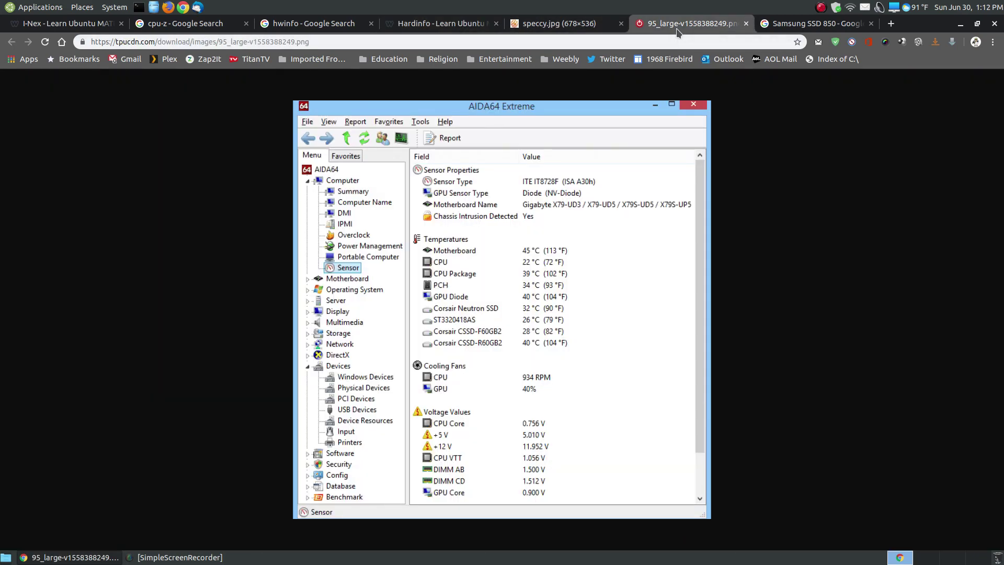
{"action": "left_click", "coordinate": [572, 27]}
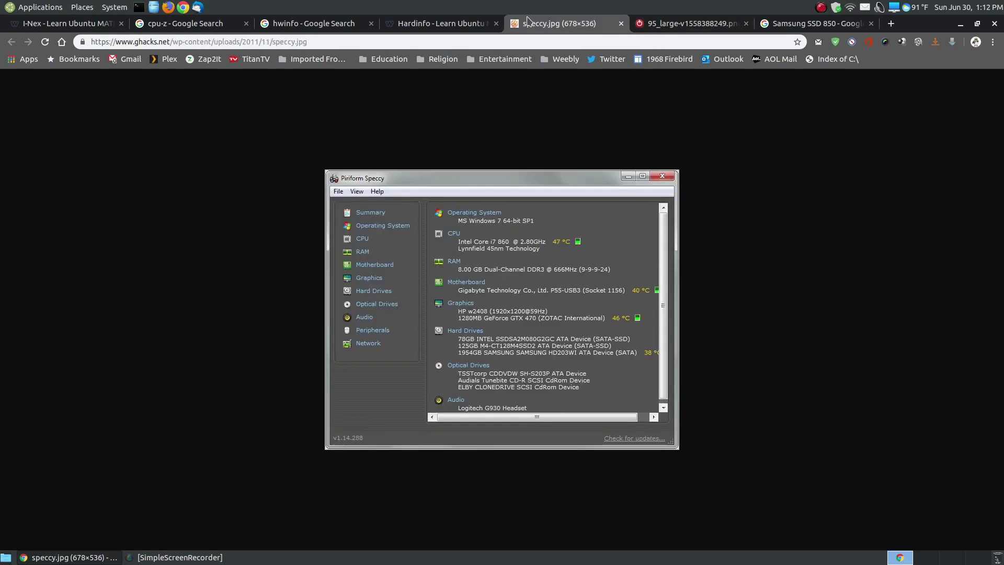
Return to the HardInfo article and look over the site header and banner at its beginning
{"action": "left_click", "coordinate": [448, 22]}
{"action": "scroll", "coordinate": [850, 223], "scroll_direction": "up", "scroll_amount": 5}
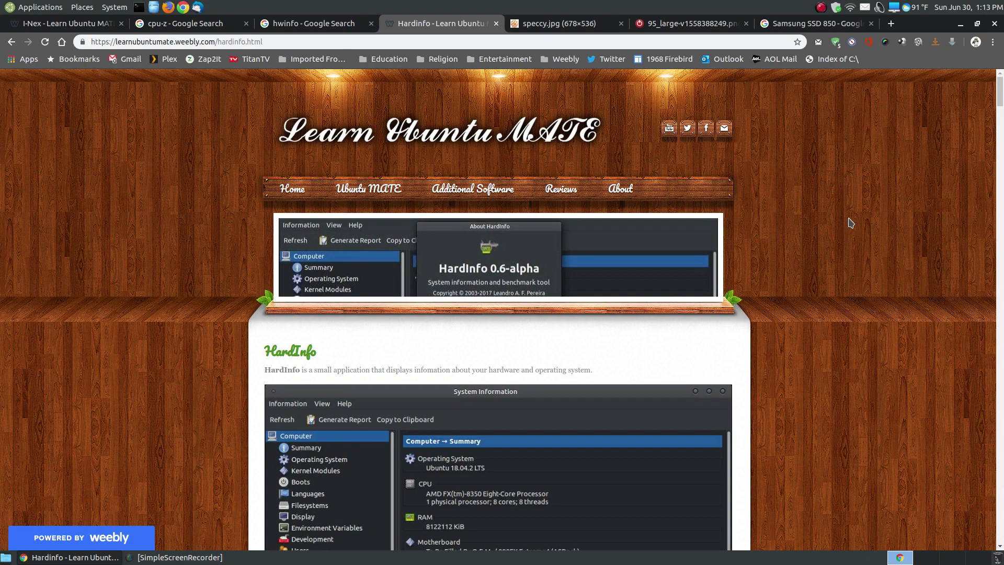
{"action": "scroll", "coordinate": [894, 217], "scroll_direction": "down", "scroll_amount": 2}
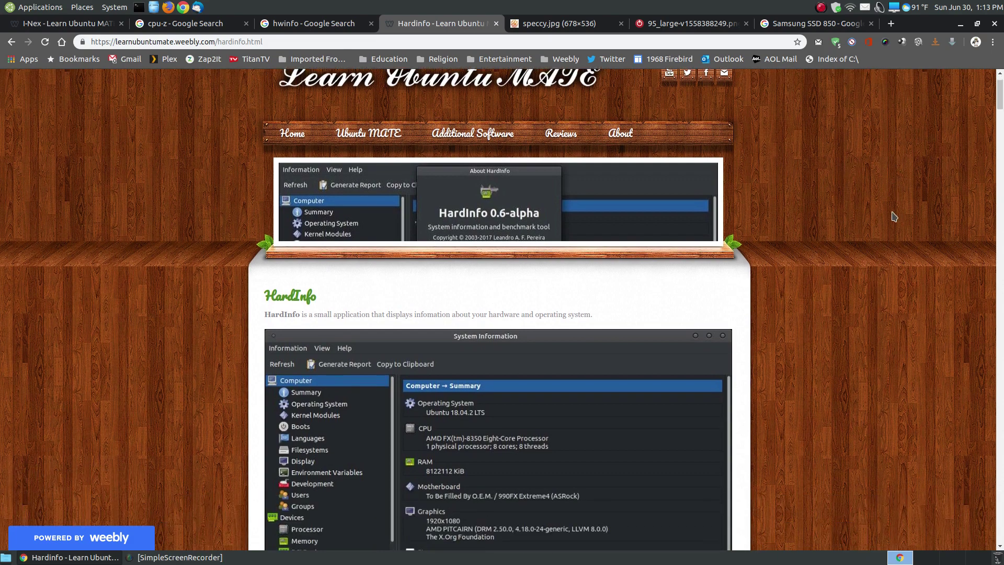
{"action": "scroll", "coordinate": [894, 216], "scroll_direction": "up", "scroll_amount": 2}
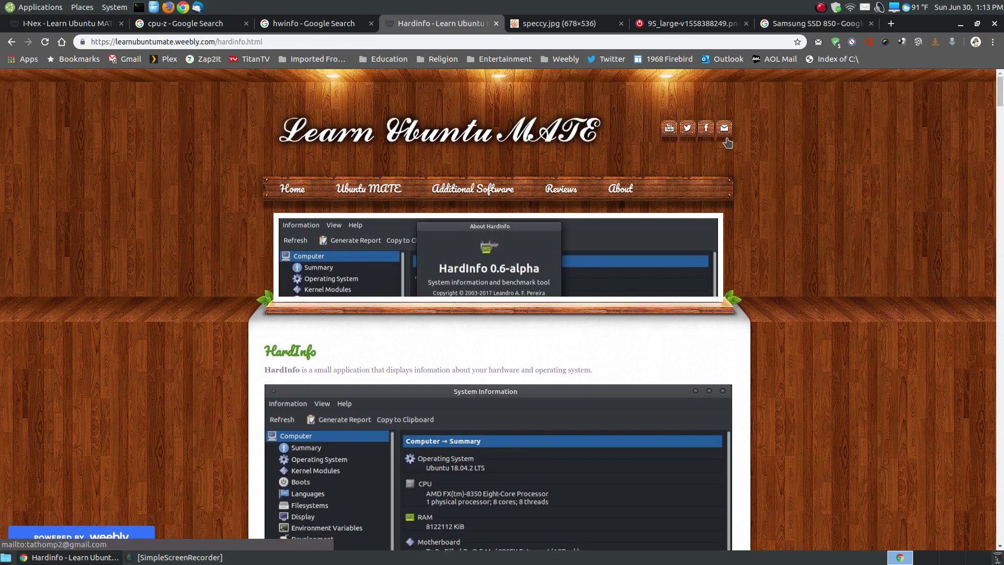
{"action": "scroll", "coordinate": [769, 209], "scroll_direction": "down", "scroll_amount": 3}
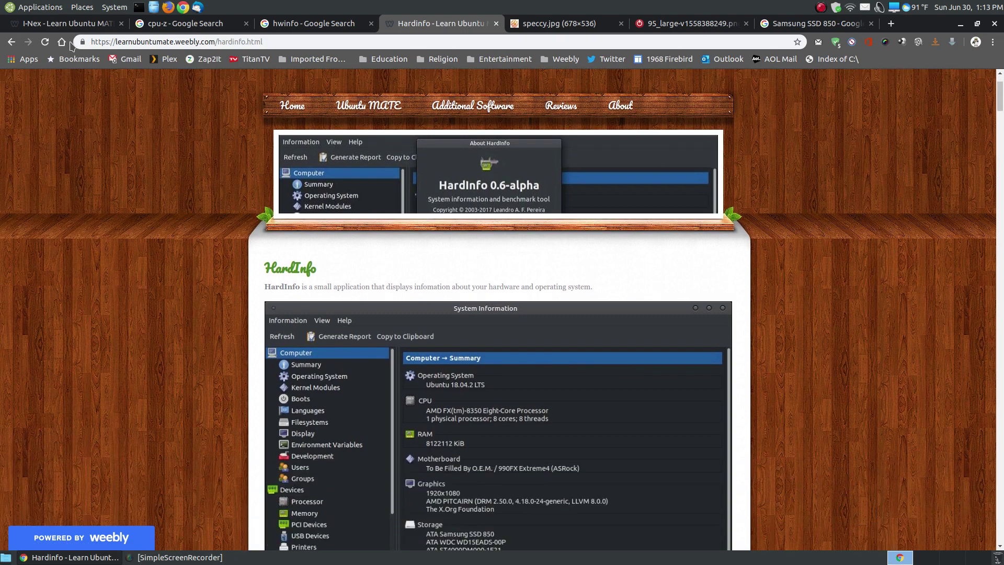
Switch to the I-Nex article and review its introduction, program screenshot and list of supported components
{"action": "left_click", "coordinate": [51, 24]}
{"action": "scroll", "coordinate": [836, 374], "scroll_direction": "down", "scroll_amount": 3}
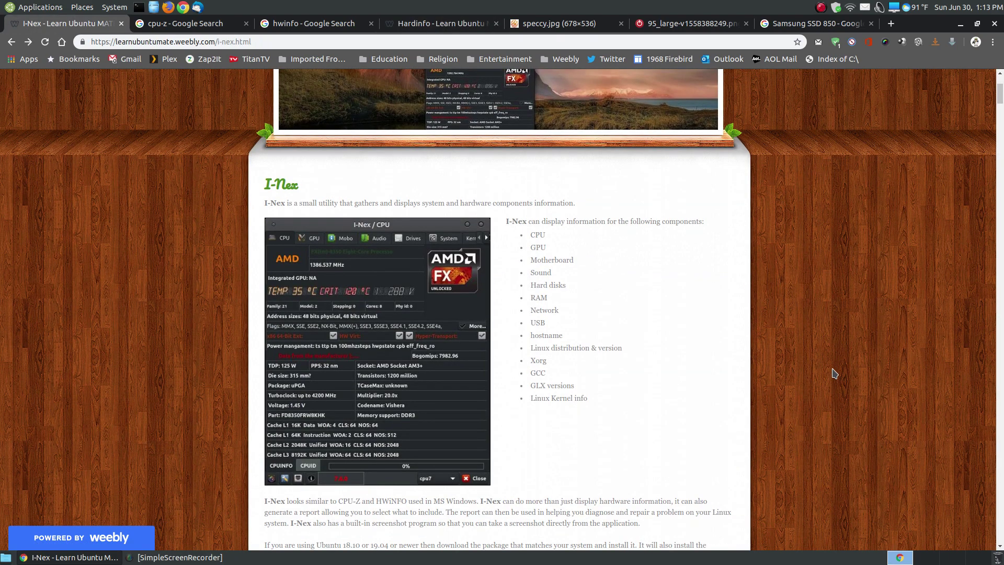
{"action": "scroll", "coordinate": [835, 374], "scroll_direction": "down", "scroll_amount": 2}
{"action": "scroll", "coordinate": [835, 373], "scroll_direction": "up", "scroll_amount": 2}
{"action": "scroll", "coordinate": [835, 373], "scroll_direction": "up", "scroll_amount": 1}
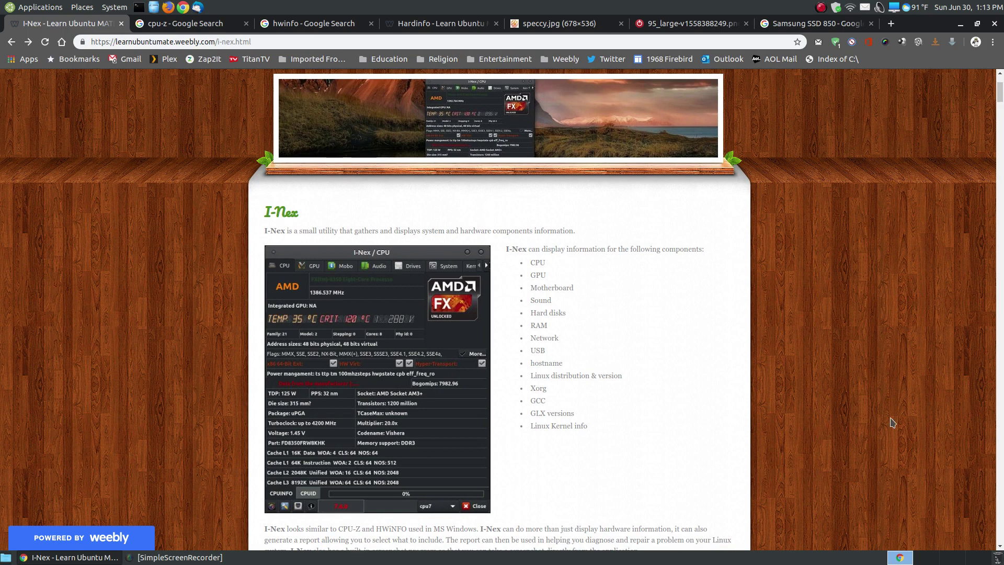
{"action": "scroll", "coordinate": [893, 419], "scroll_direction": "down", "scroll_amount": 1}
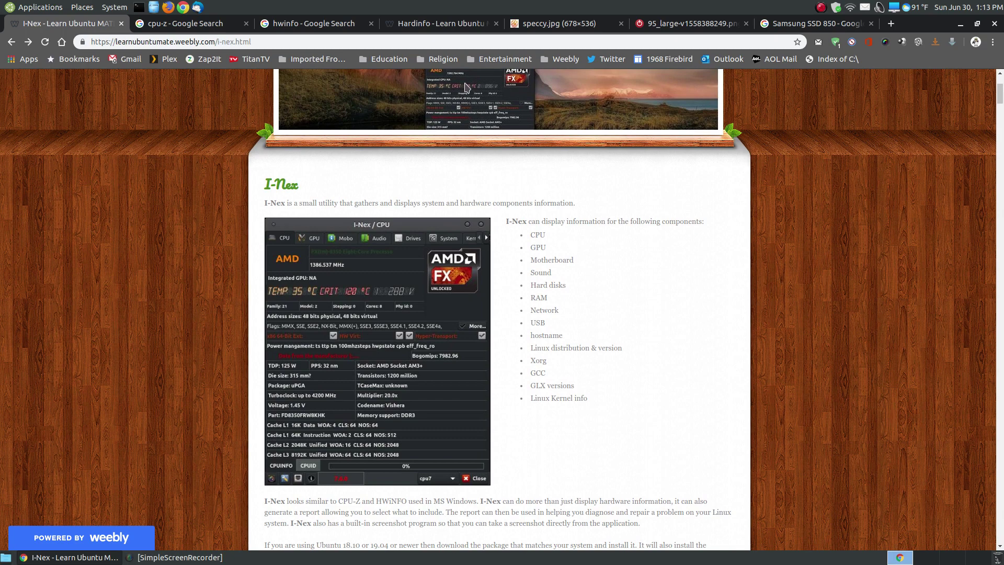
Close the HardInfo, Speccy, AIDA64 and Samsung SSD 850 pages and return to the I-Nex article
{"action": "left_click", "coordinate": [434, 26]}
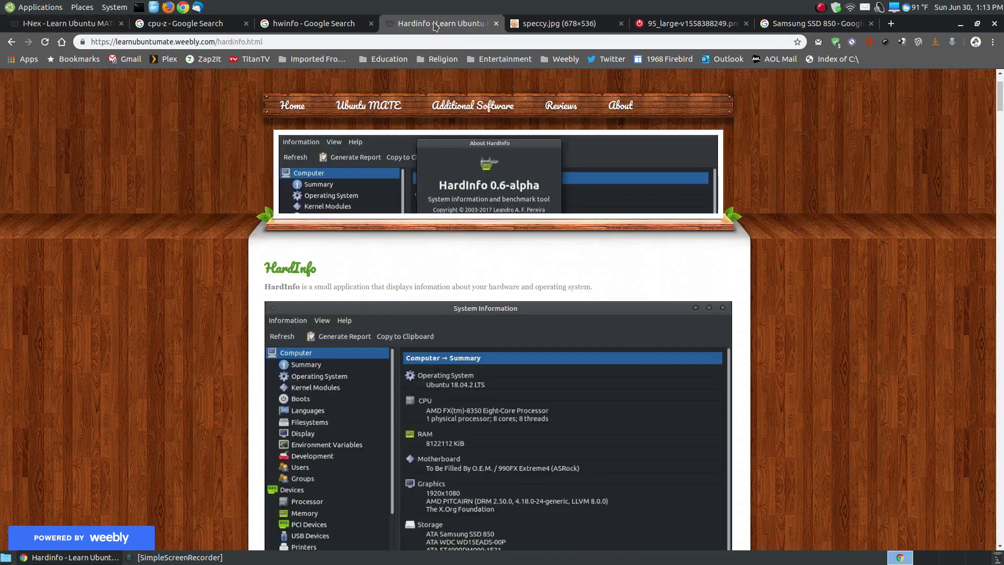
{"action": "left_click", "coordinate": [496, 24]}
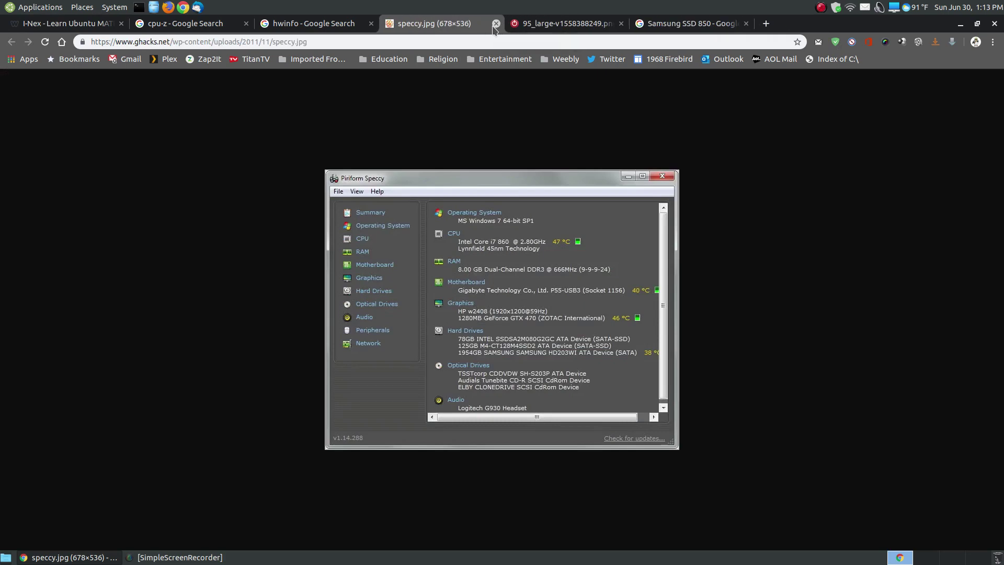
{"action": "left_click", "coordinate": [496, 23]}
{"action": "left_click", "coordinate": [496, 23]}
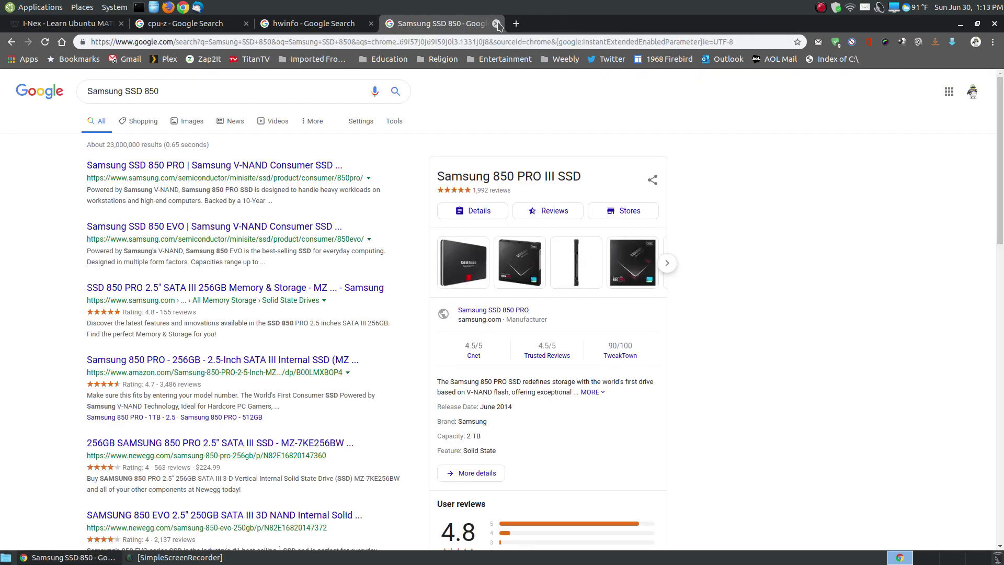
{"action": "left_click", "coordinate": [496, 24]}
{"action": "left_click", "coordinate": [66, 24]}
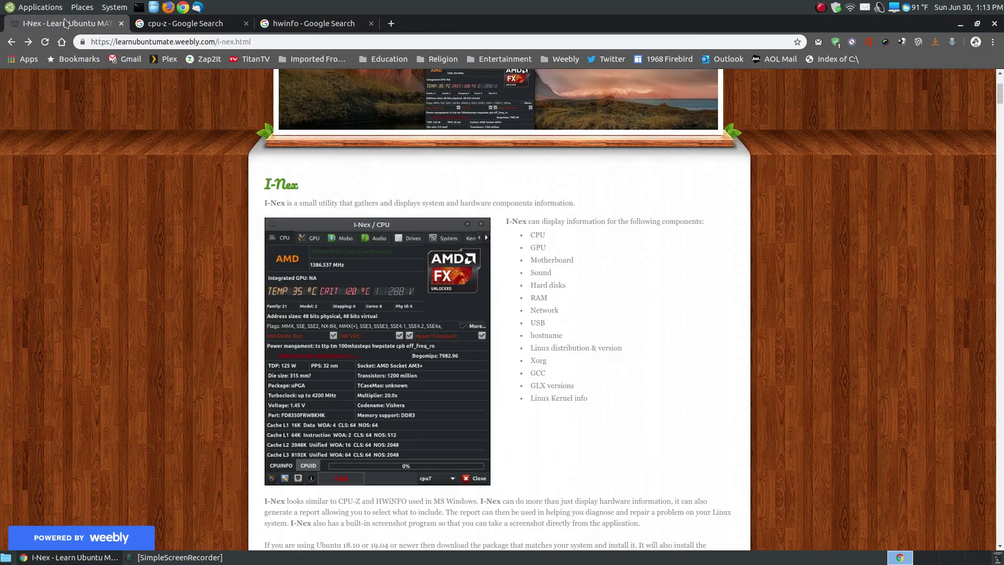
Read the I-Nex article's feature description and its package download notes for Ubuntu 18.10 or 19.04
{"action": "scroll", "coordinate": [764, 241], "scroll_direction": "down", "scroll_amount": 1}
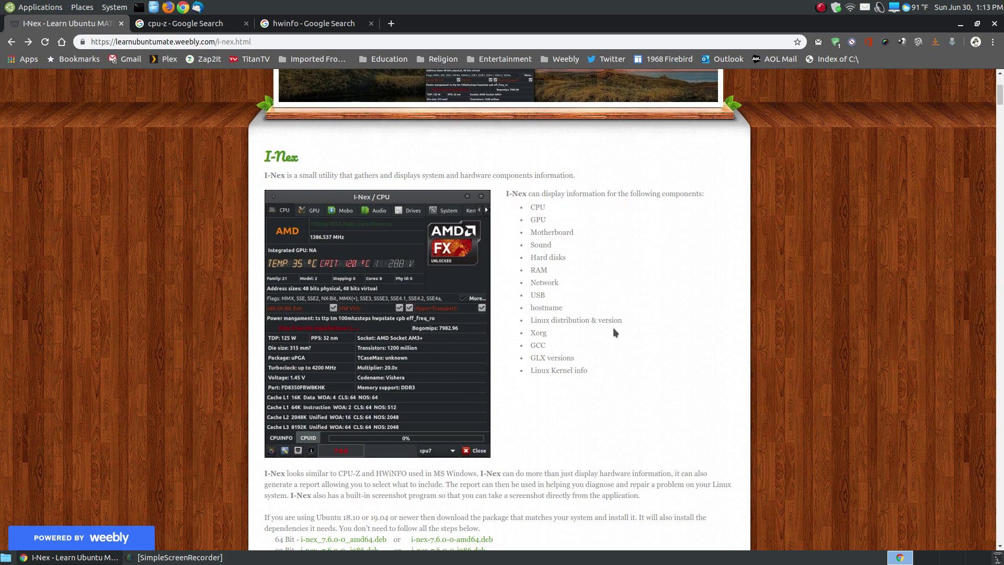
{"action": "scroll", "coordinate": [679, 338], "scroll_direction": "down", "scroll_amount": 7}
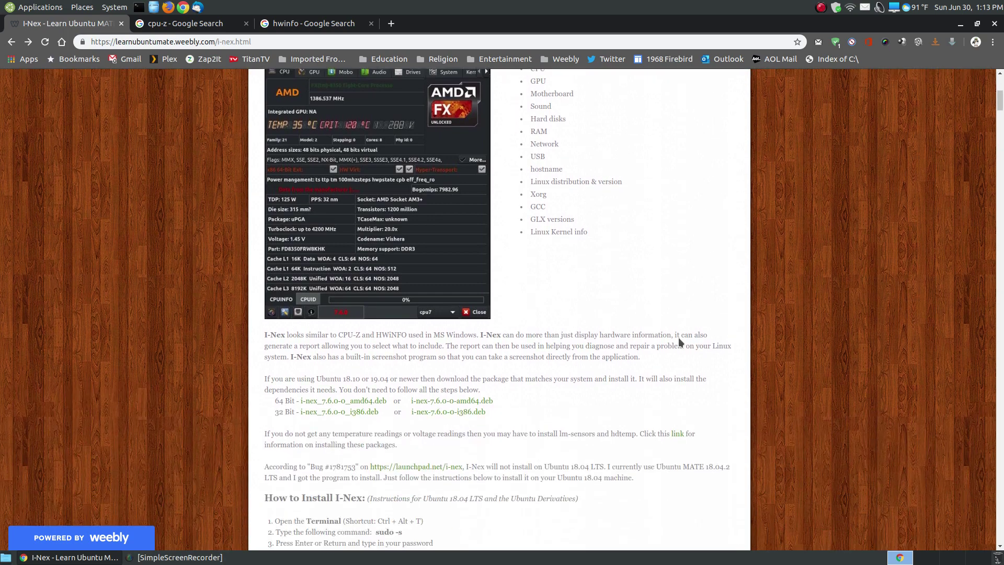
{"action": "scroll", "coordinate": [679, 340], "scroll_direction": "up", "scroll_amount": 3}
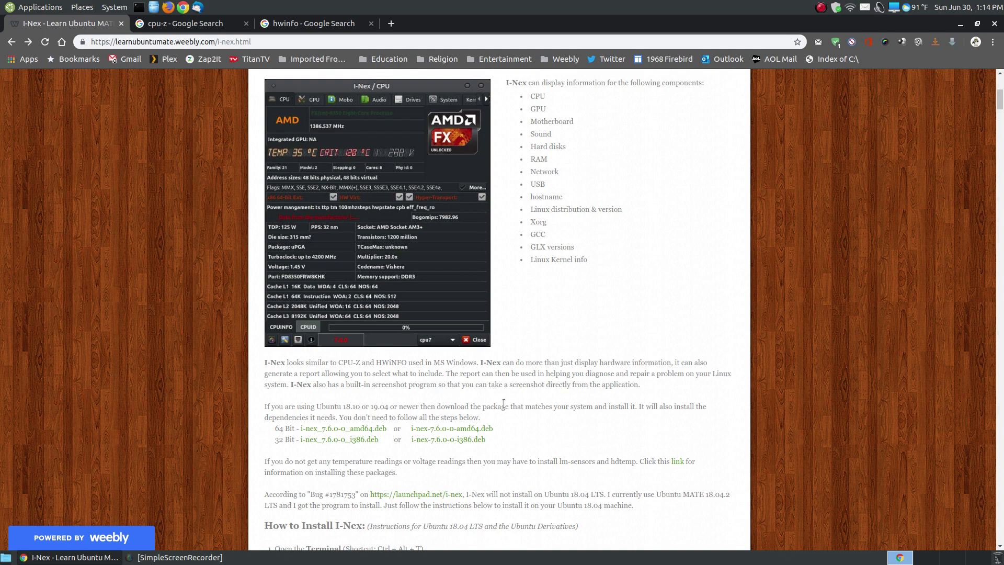
{"action": "scroll", "coordinate": [504, 404], "scroll_direction": "down", "scroll_amount": 1}
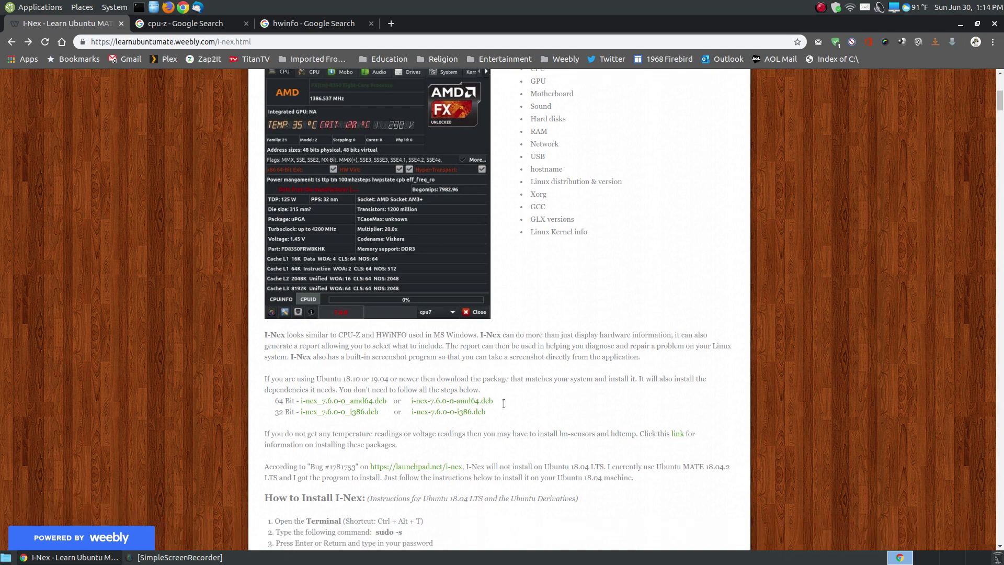
Open the I-Nex Launchpad project from the article, examine its reported bugs and downloads, and close it
{"action": "left_click", "coordinate": [409, 468]}
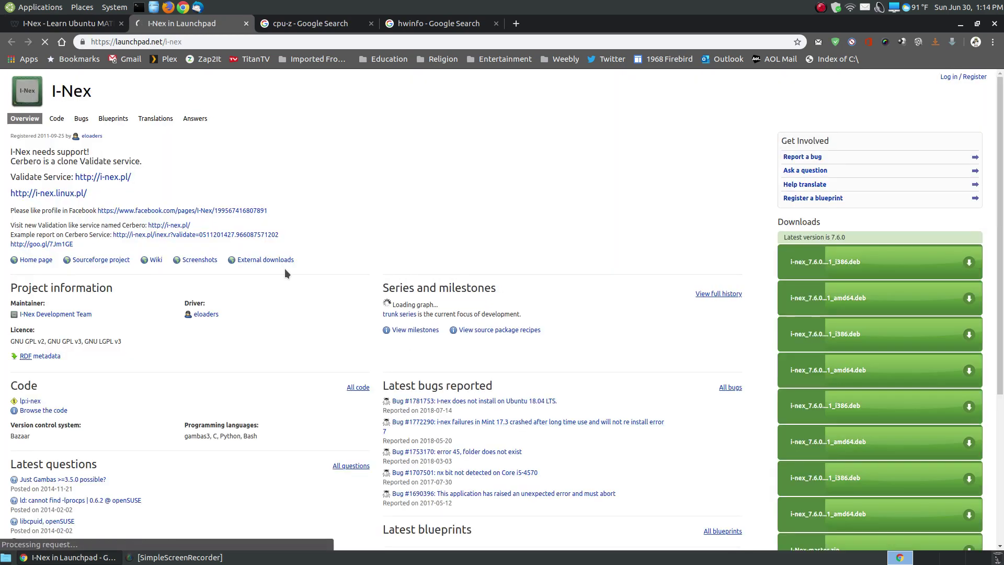
{"action": "scroll", "coordinate": [591, 443], "scroll_direction": "down", "scroll_amount": 3}
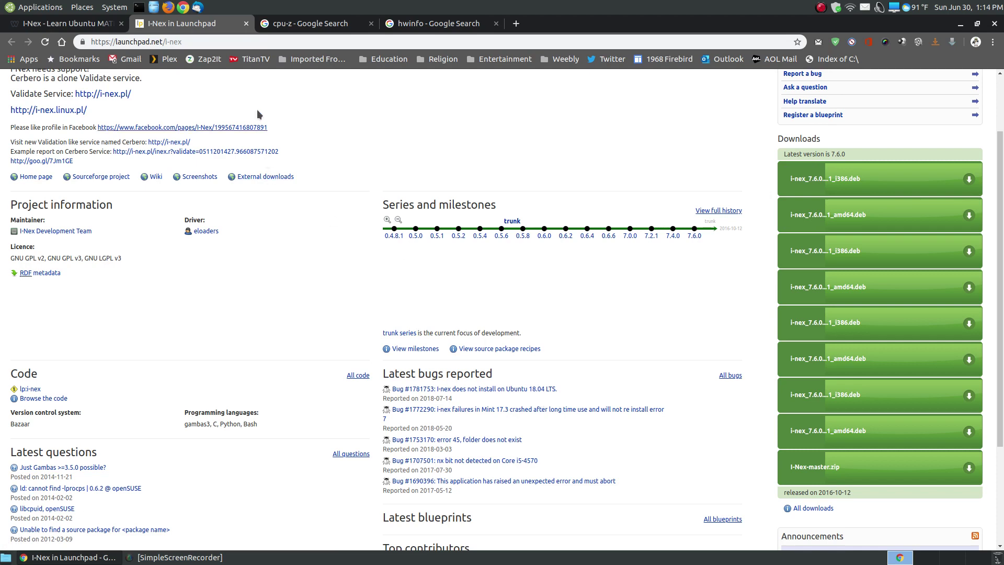
{"action": "left_click", "coordinate": [246, 23]}
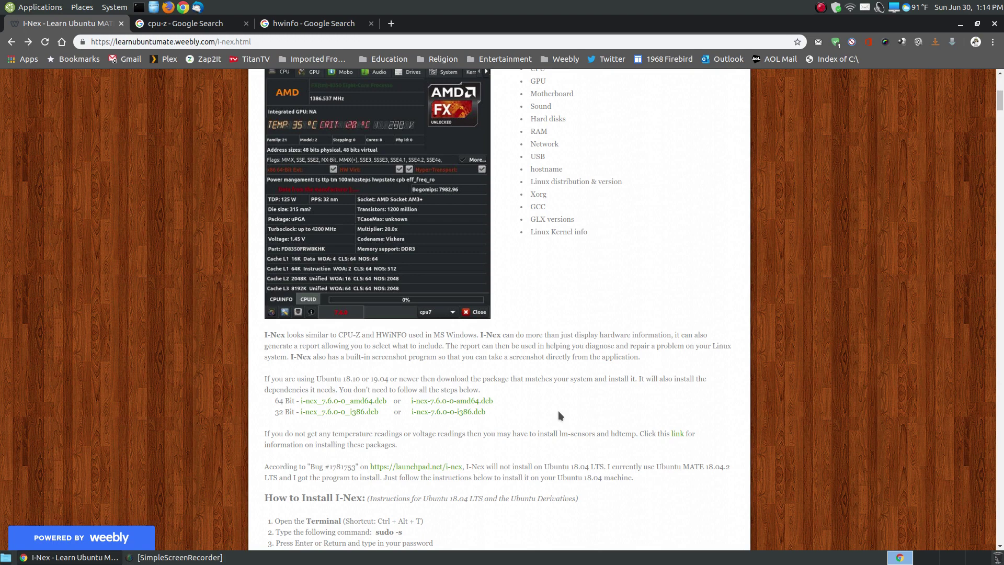
Compare I-Nex with the CPU-Z and HWiNFO image results, then close both search pages
{"action": "scroll", "coordinate": [557, 413], "scroll_direction": "up", "scroll_amount": 1}
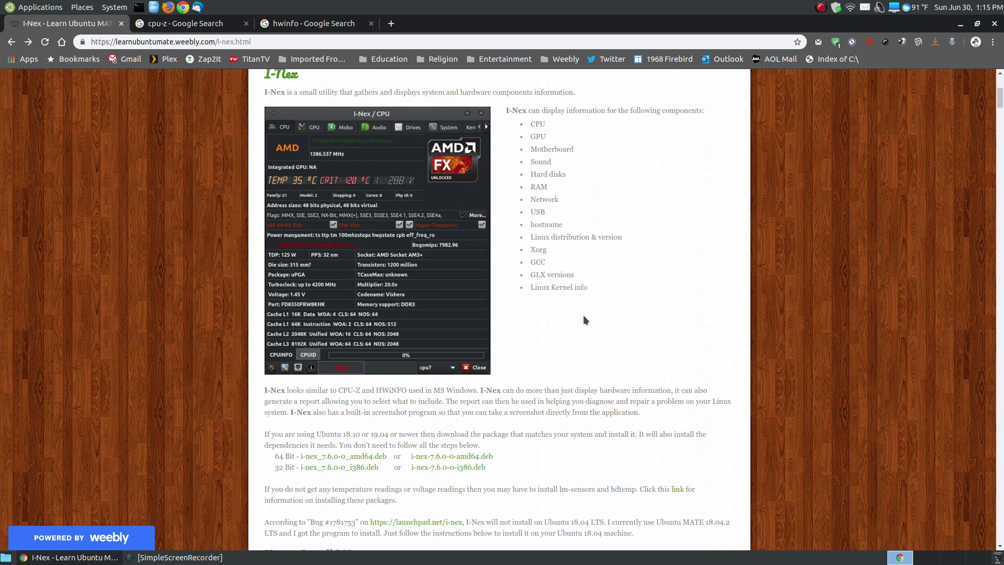
{"action": "scroll", "coordinate": [583, 315], "scroll_direction": "up", "scroll_amount": 1}
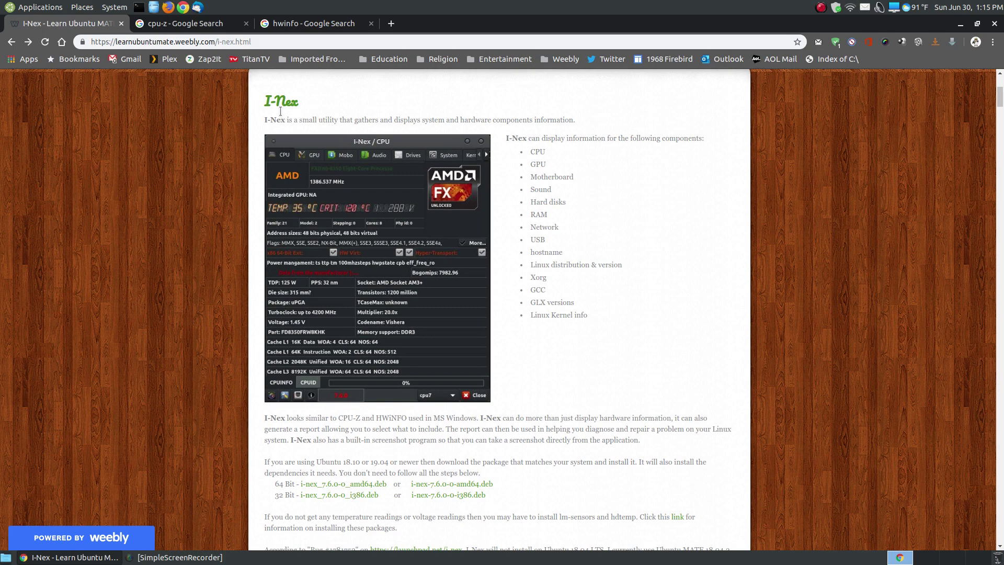
{"action": "left_click", "coordinate": [187, 24]}
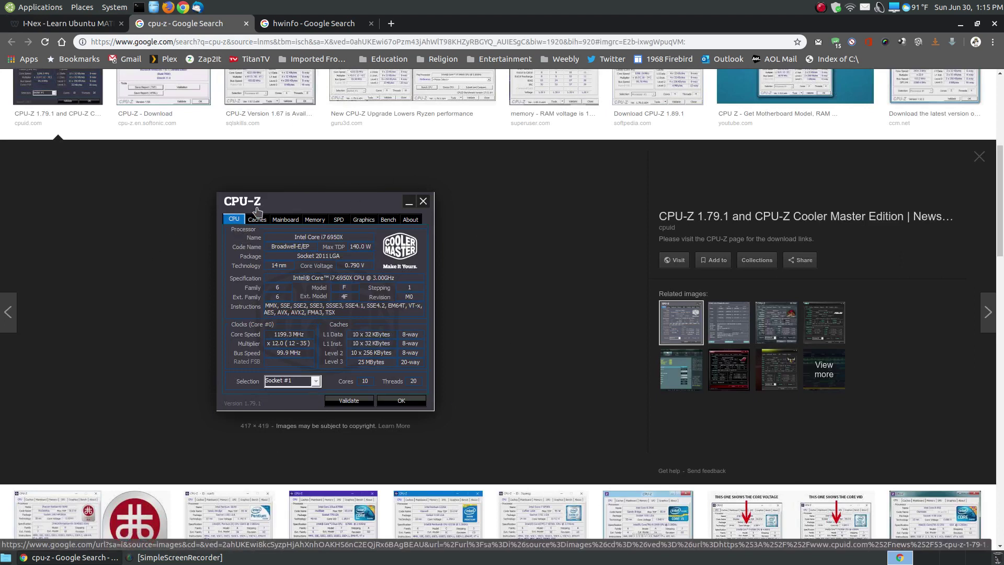
{"action": "left_click", "coordinate": [306, 25]}
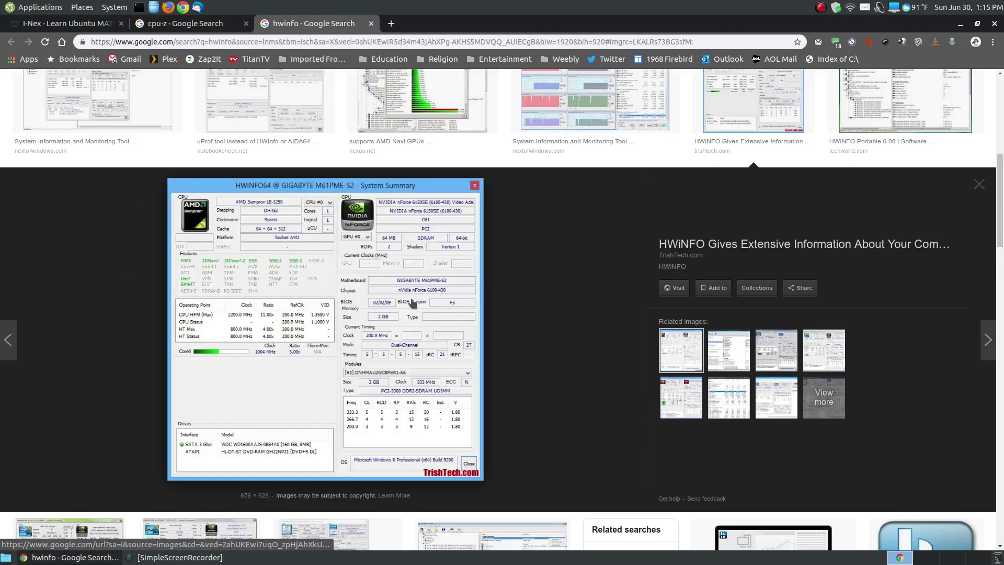
{"action": "left_click", "coordinate": [371, 24]}
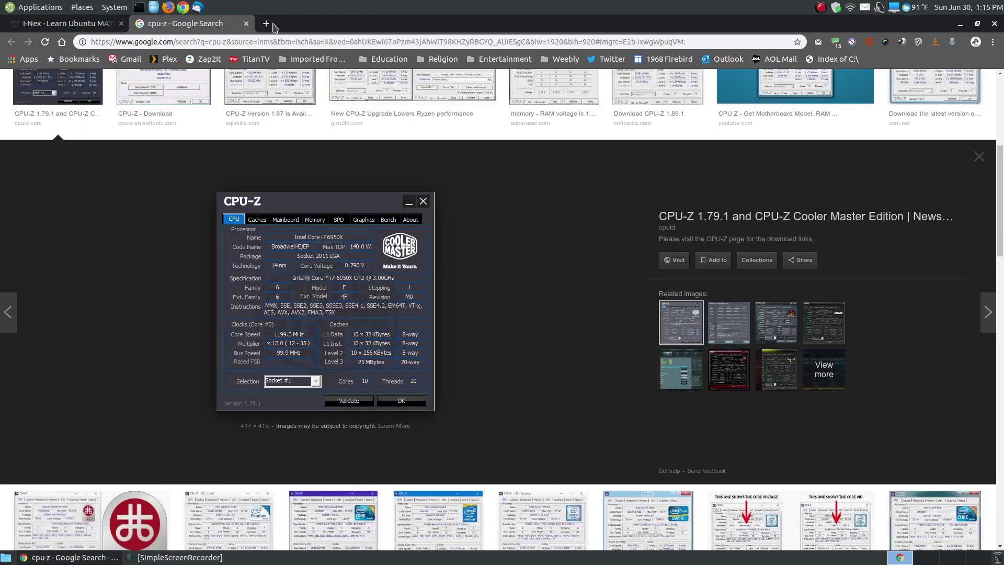
{"action": "left_click", "coordinate": [246, 24]}
Read the I-Nex article's Ubuntu 18.04 instructions for starting a root shell, appending the I-Nex daily repository to /etc/apt/sources.list, and exiting
{"action": "scroll", "coordinate": [813, 315], "scroll_direction": "down", "scroll_amount": 5}
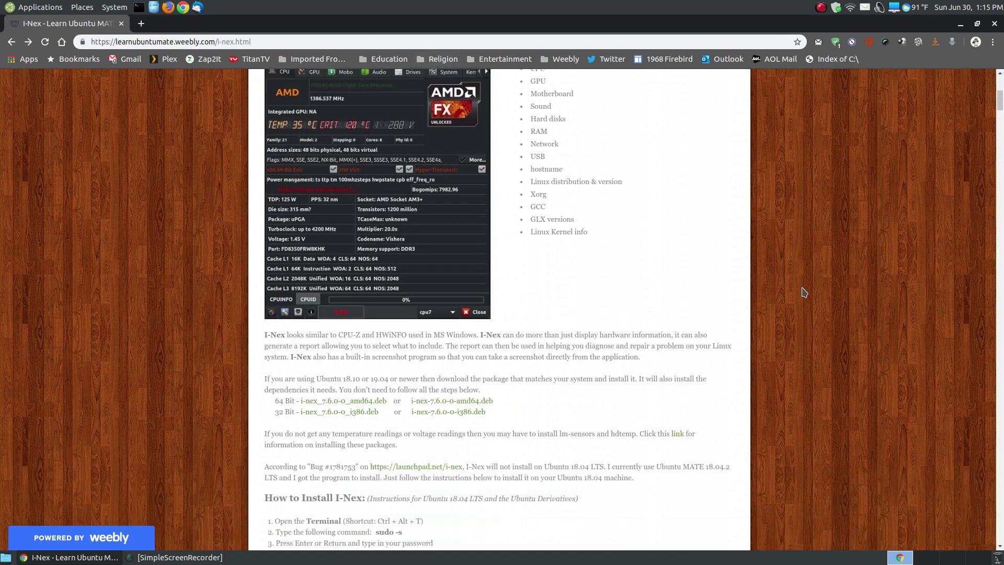
{"action": "scroll", "coordinate": [805, 293], "scroll_direction": "down", "scroll_amount": 3}
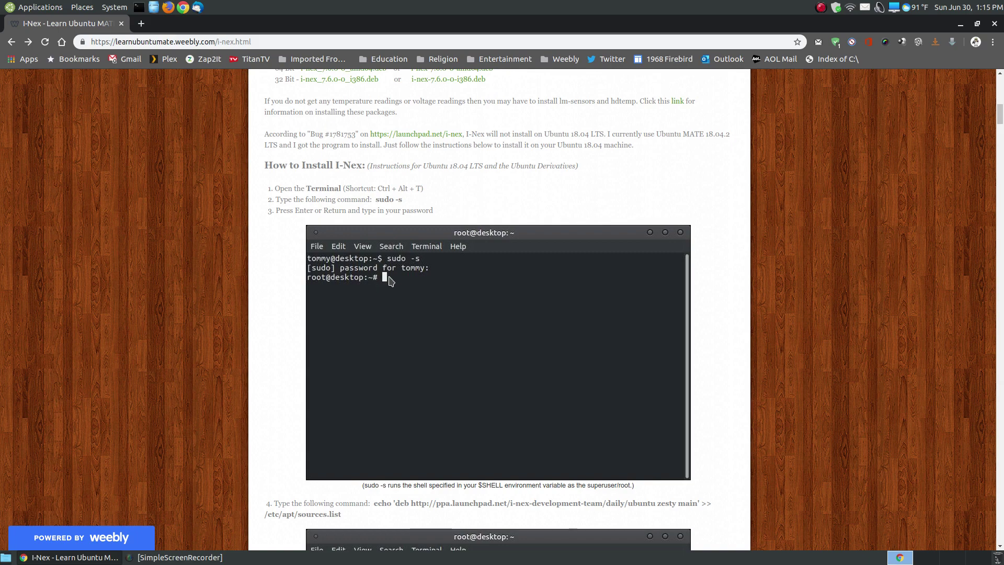
{"action": "scroll", "coordinate": [593, 318], "scroll_direction": "down", "scroll_amount": 5}
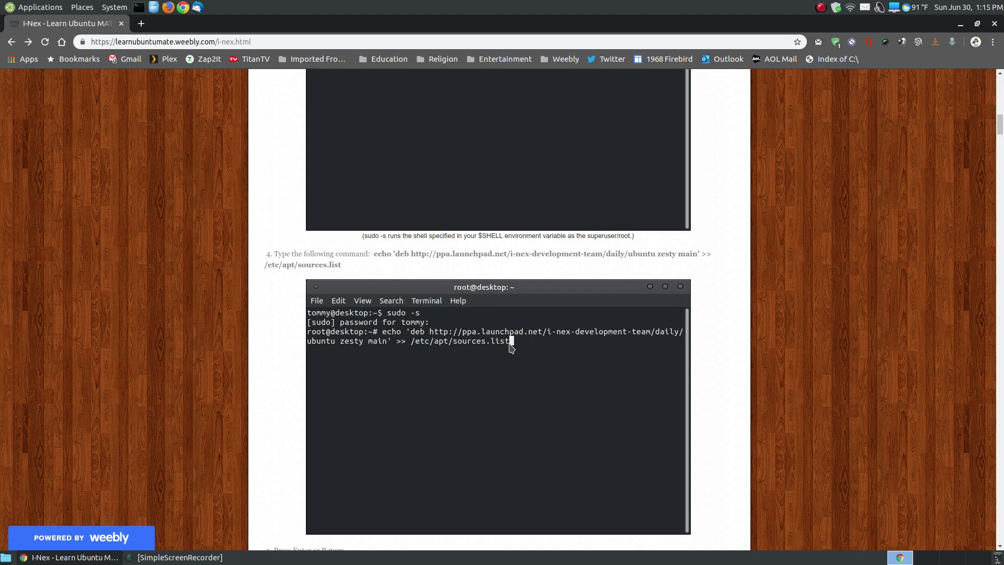
{"action": "scroll", "coordinate": [804, 327], "scroll_direction": "down", "scroll_amount": 6}
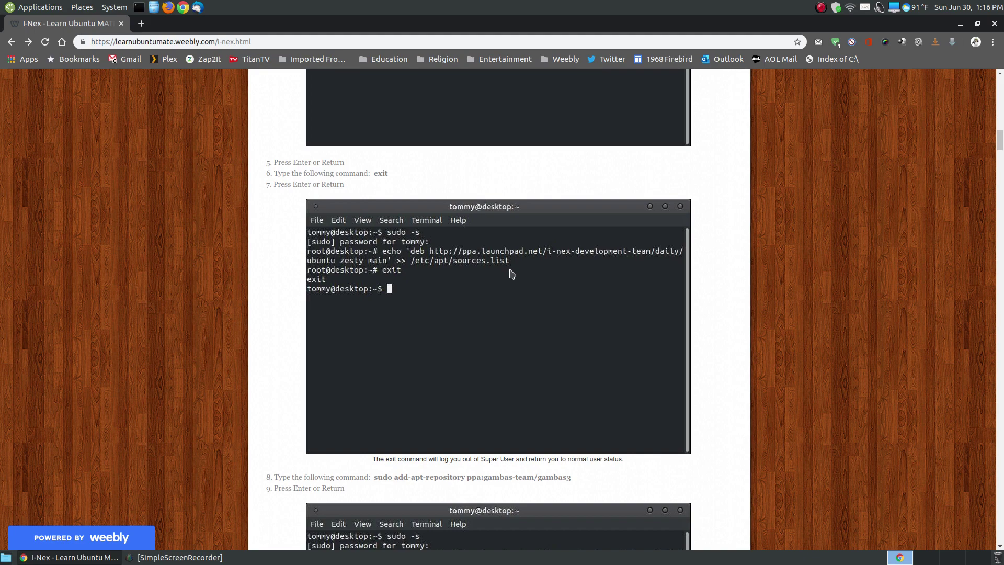
Read the article's commands for adding the gambas3 PPA, updating the package lists, and installing the gambas3 dependencies and curl
{"action": "scroll", "coordinate": [511, 273], "scroll_direction": "down", "scroll_amount": 5}
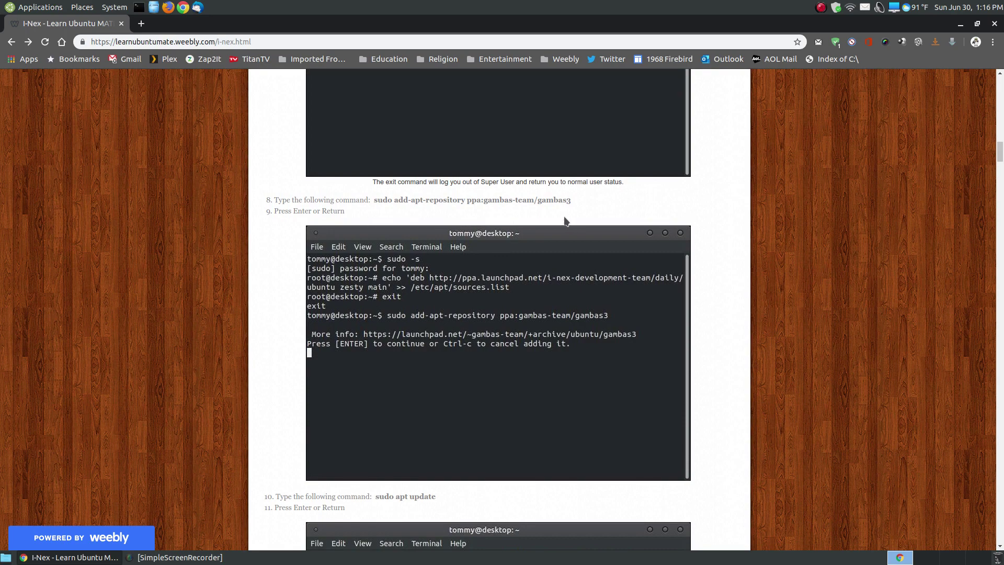
{"action": "scroll", "coordinate": [539, 220], "scroll_direction": "down", "scroll_amount": 1}
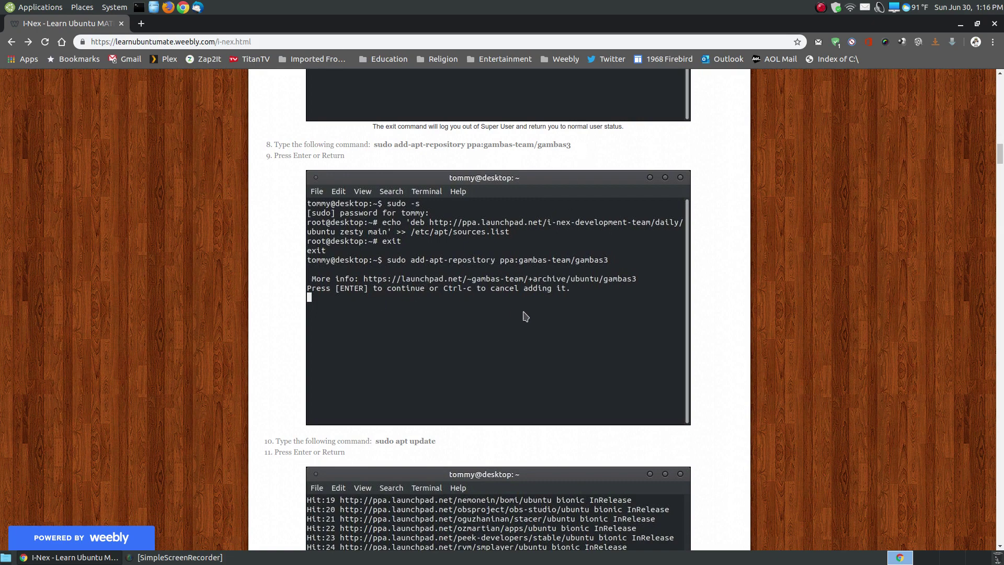
{"action": "scroll", "coordinate": [461, 310], "scroll_direction": "down", "scroll_amount": 2}
{"action": "scroll", "coordinate": [461, 311], "scroll_direction": "down", "scroll_amount": 3}
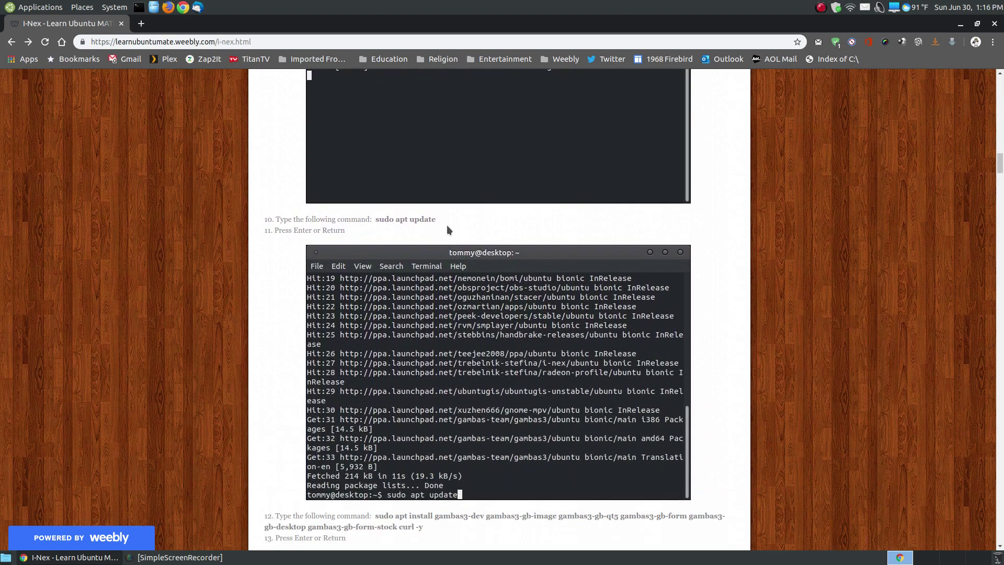
{"action": "scroll", "coordinate": [575, 442], "scroll_direction": "down", "scroll_amount": 2}
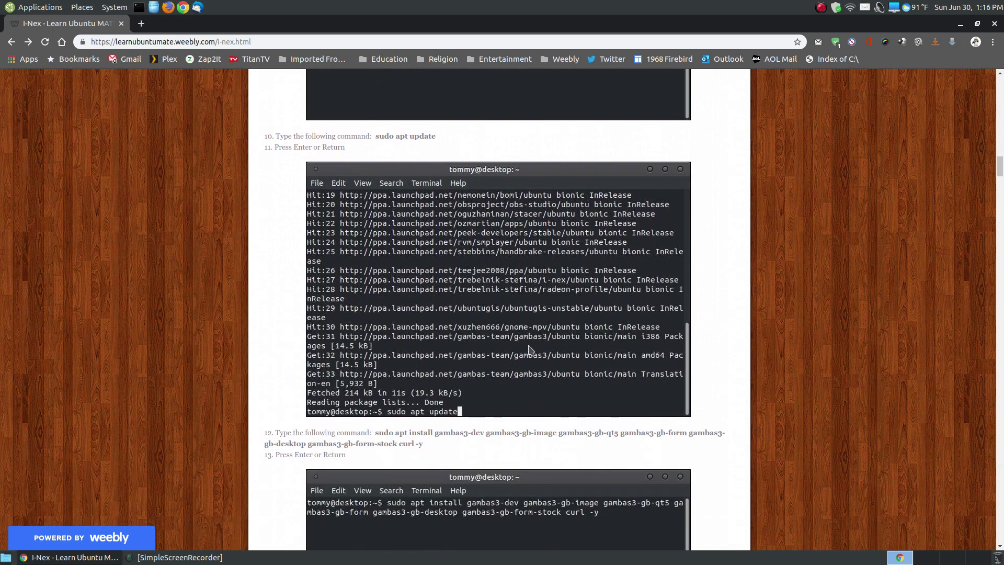
{"action": "scroll", "coordinate": [529, 347], "scroll_direction": "down", "scroll_amount": 4}
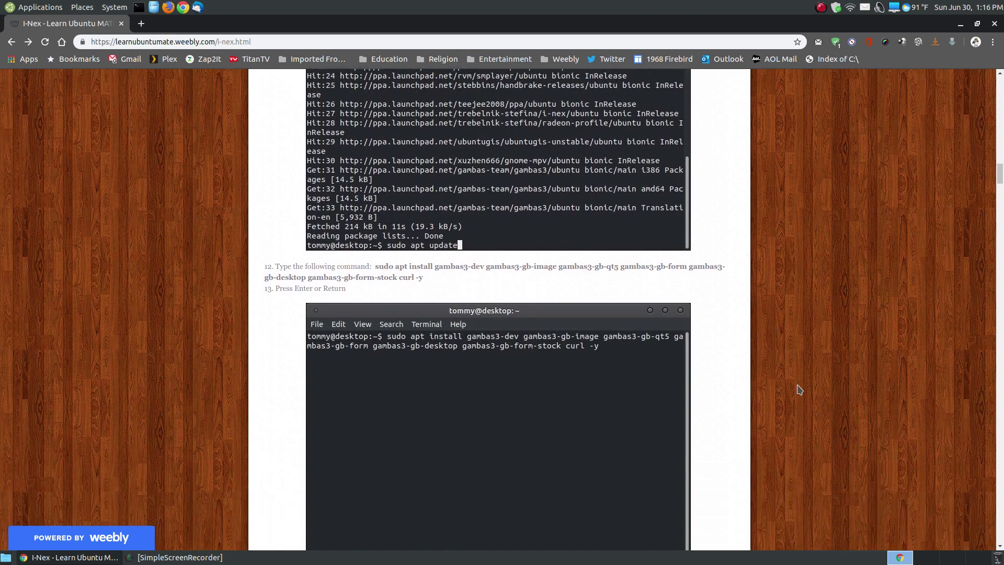
{"action": "scroll", "coordinate": [799, 390], "scroll_direction": "down", "scroll_amount": 2}
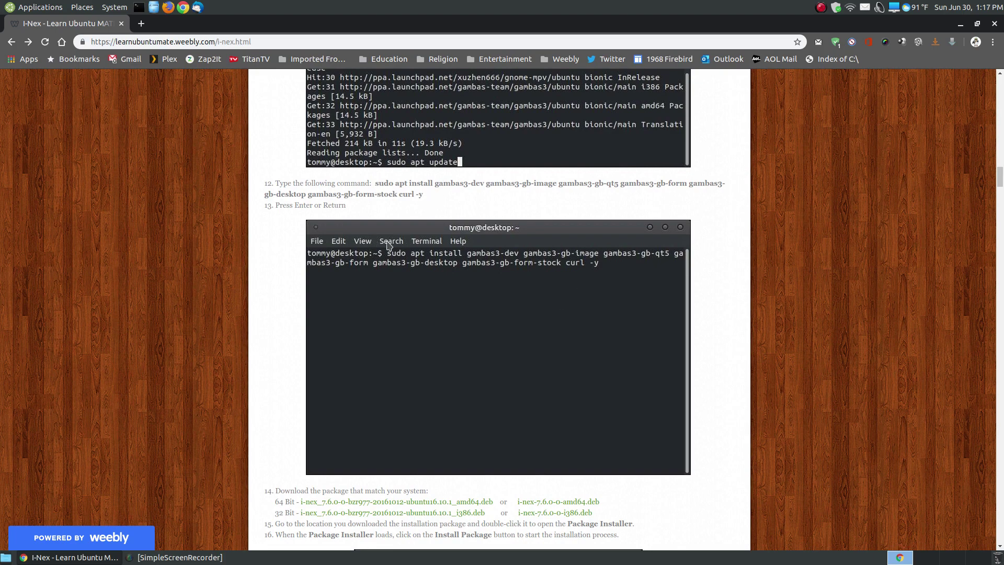
{"action": "scroll", "coordinate": [763, 330], "scroll_direction": "down", "scroll_amount": 2}
{"action": "scroll", "coordinate": [764, 329], "scroll_direction": "down", "scroll_amount": 1}
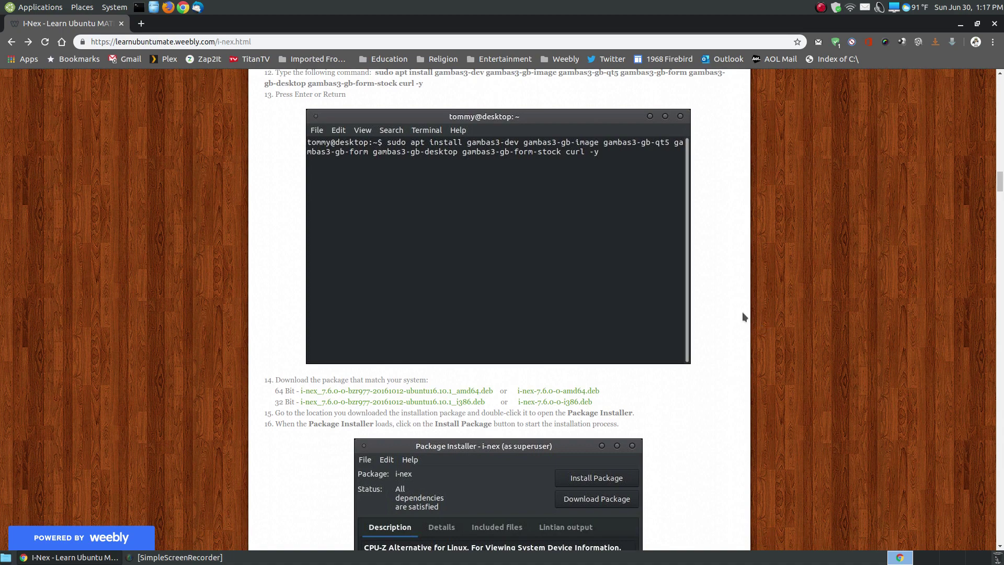
{"action": "scroll", "coordinate": [452, 258], "scroll_direction": "up", "scroll_amount": 2}
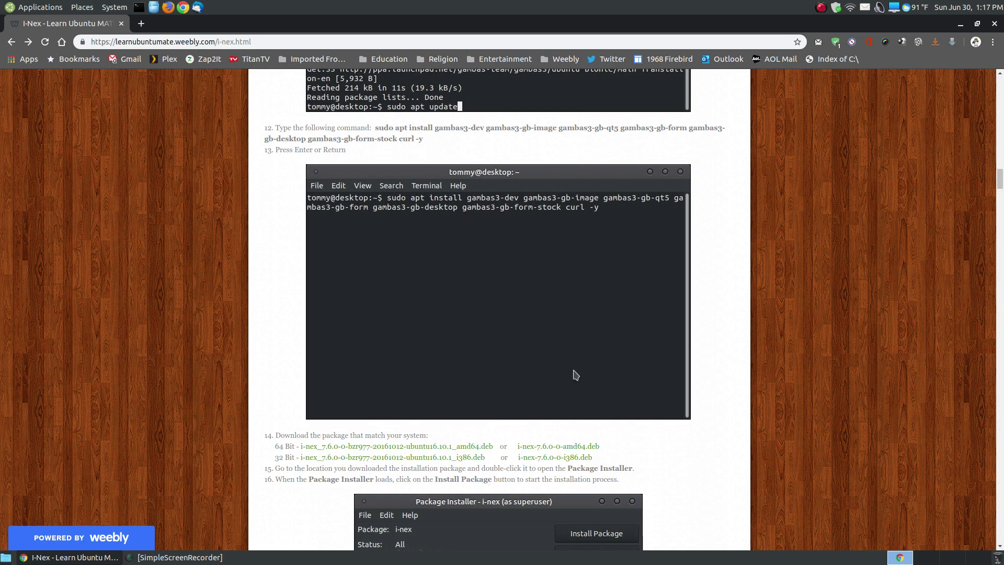
Open the alternative 64-bit package link i-nex-7.6.0-0-amd64.deb, examine its Dropbox download page, and return to the article's package links
{"action": "scroll", "coordinate": [498, 226], "scroll_direction": "down", "scroll_amount": 4}
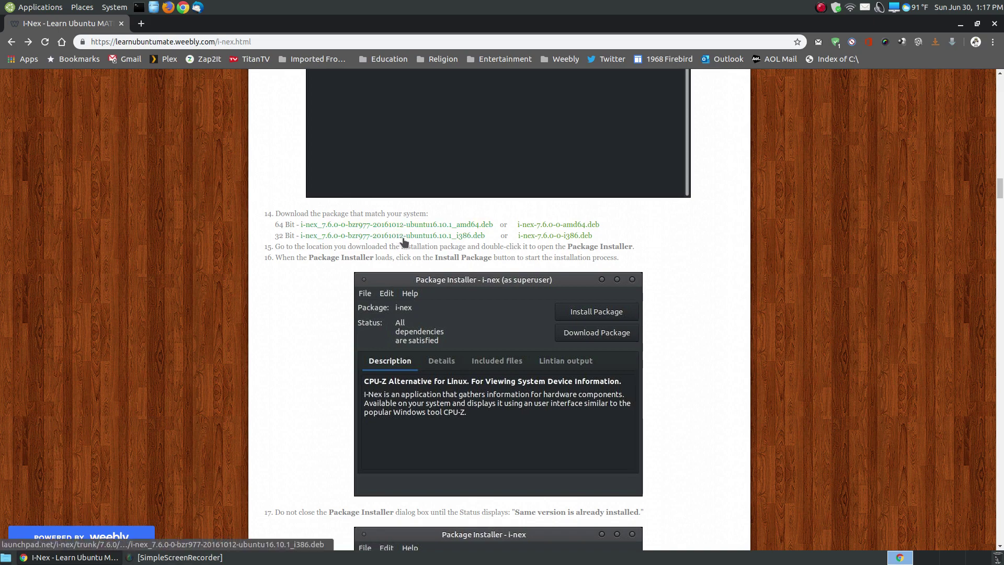
{"action": "left_click", "coordinate": [556, 225]}
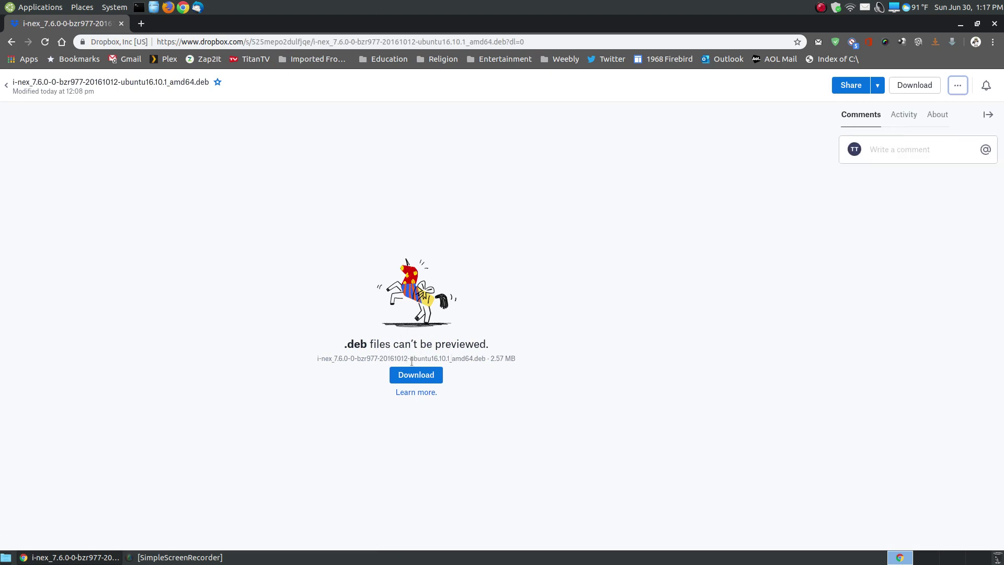
{"action": "left_click", "coordinate": [429, 378]}
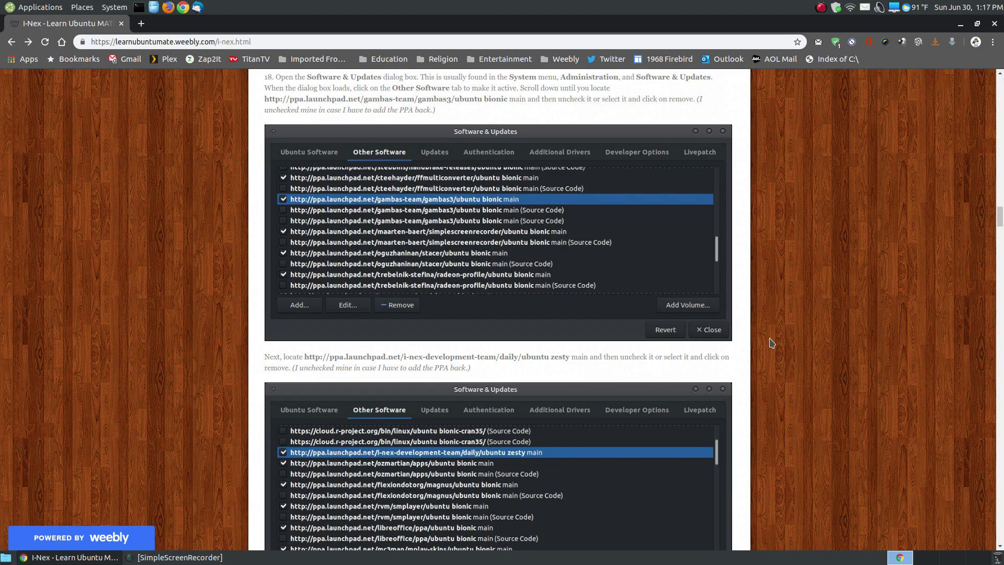
{"action": "scroll", "coordinate": [771, 342], "scroll_direction": "up", "scroll_amount": 3}
{"action": "scroll", "coordinate": [771, 342], "scroll_direction": "up", "scroll_amount": 20}
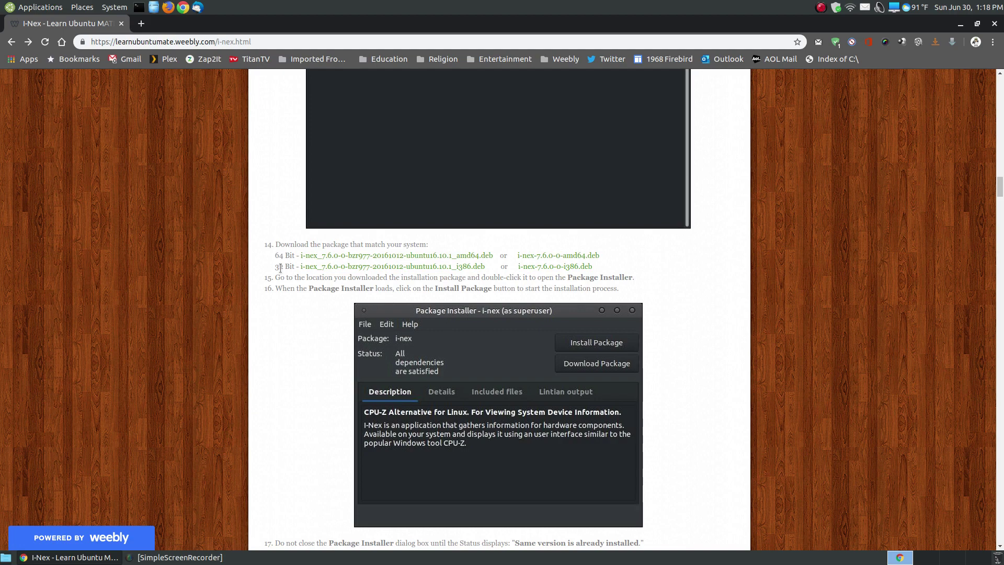
Review the article's instructions for opening the downloaded package in Package Installer, installing it, and checking the status before closing
{"action": "scroll", "coordinate": [720, 332], "scroll_direction": "down", "scroll_amount": 3}
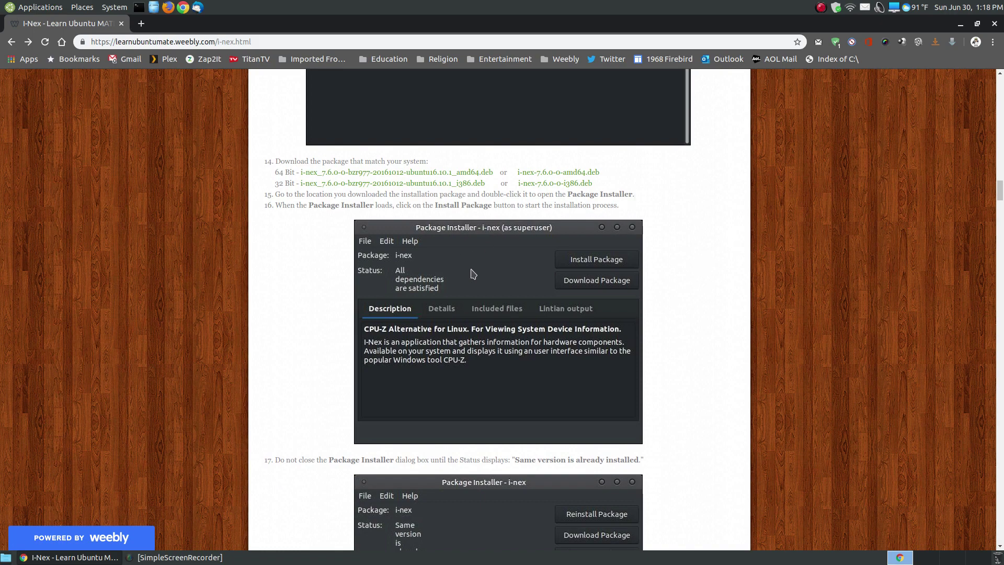
{"action": "scroll", "coordinate": [477, 337], "scroll_direction": "down", "scroll_amount": 2}
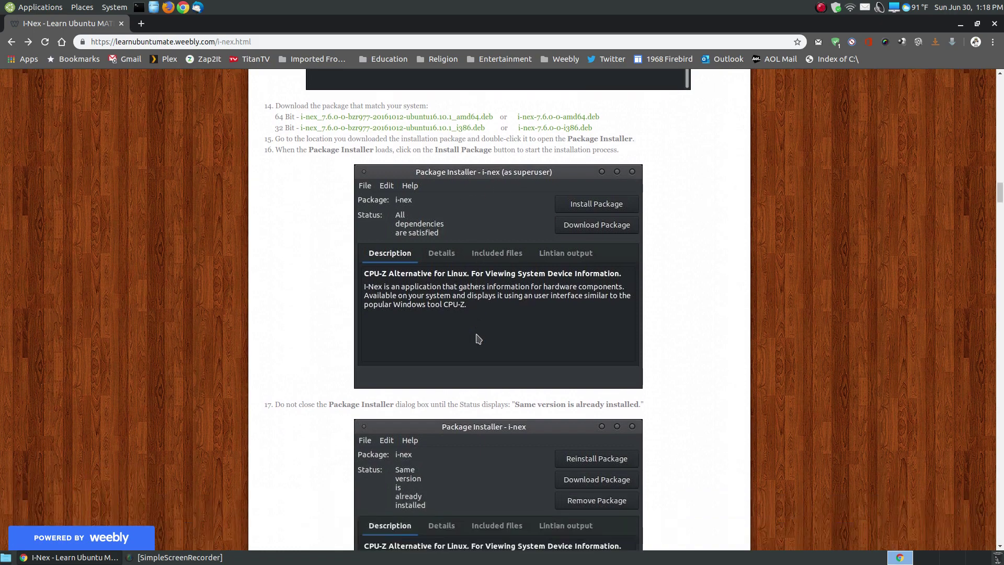
{"action": "scroll", "coordinate": [478, 337], "scroll_direction": "up", "scroll_amount": 3}
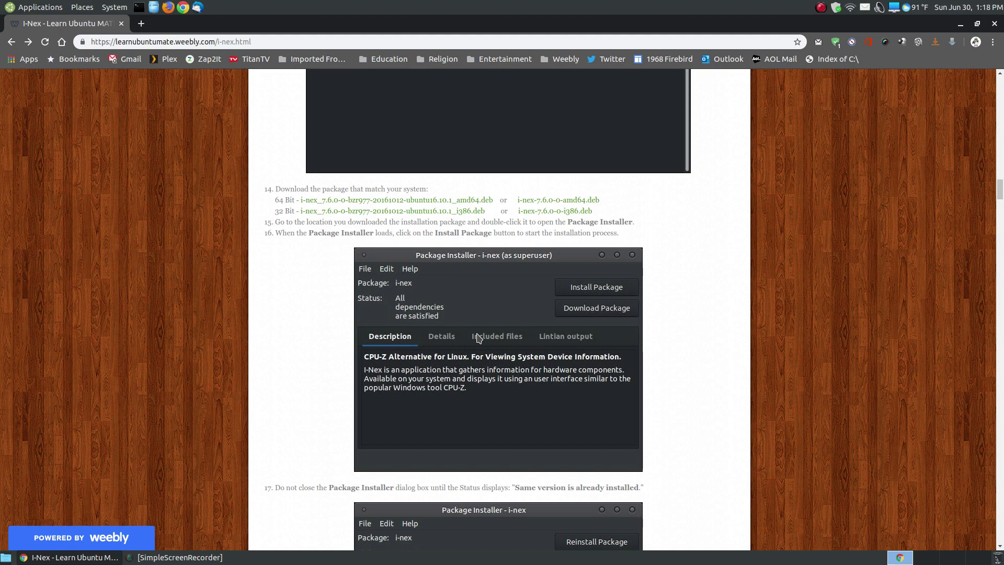
{"action": "scroll", "coordinate": [478, 337], "scroll_direction": "down", "scroll_amount": 2}
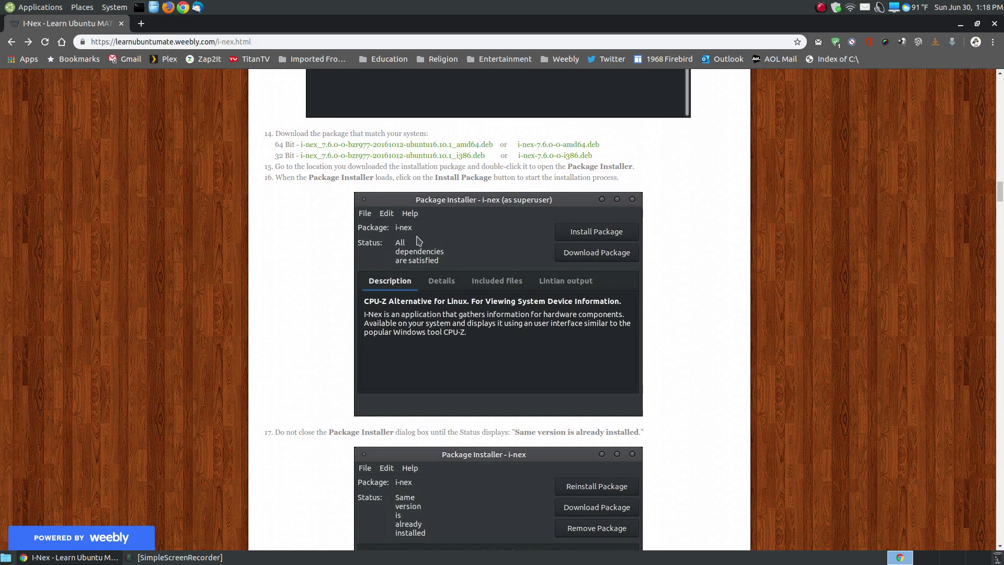
{"action": "scroll", "coordinate": [718, 309], "scroll_direction": "up", "scroll_amount": 14}
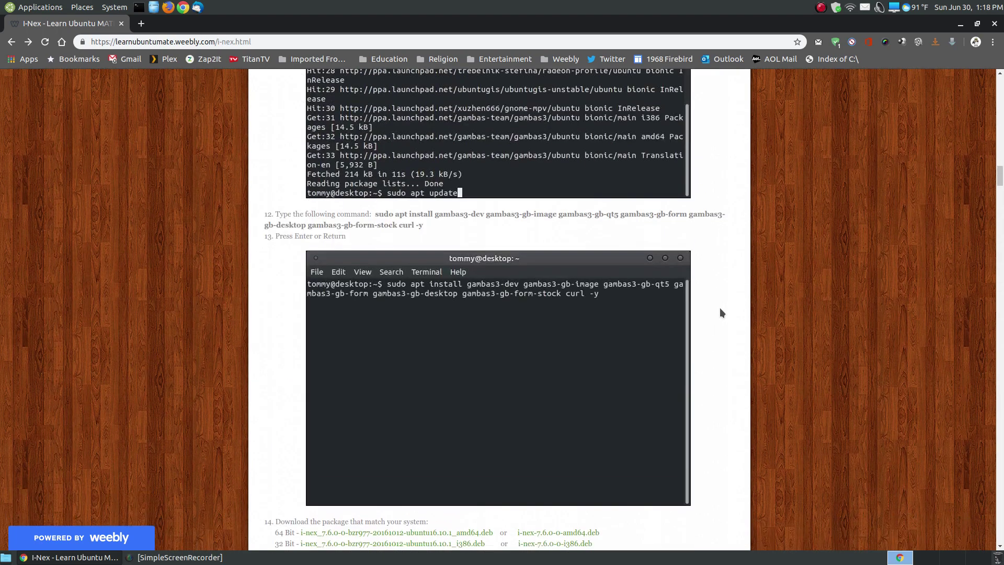
{"action": "scroll", "coordinate": [424, 246], "scroll_direction": "down", "scroll_amount": 14}
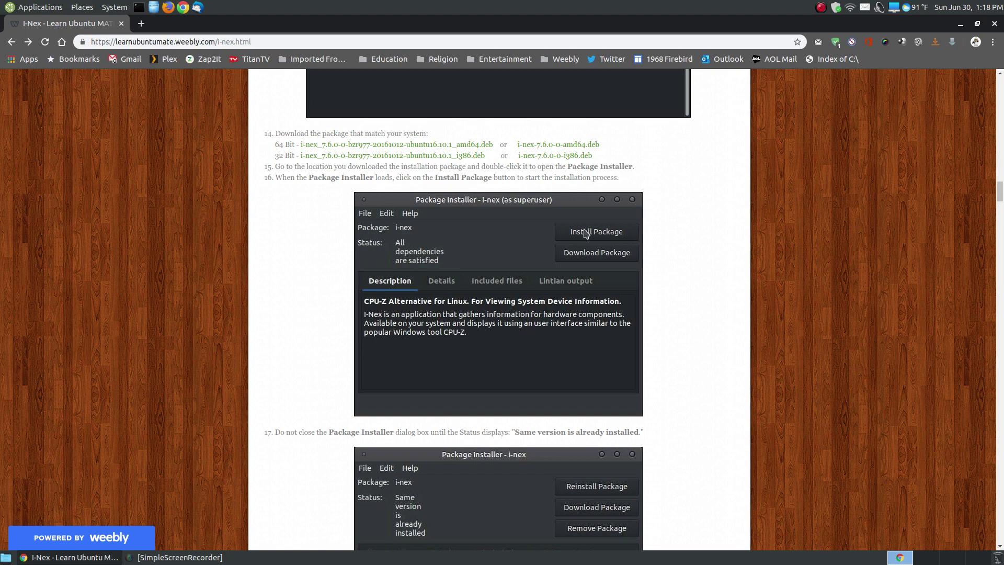
{"action": "scroll", "coordinate": [779, 345], "scroll_direction": "up", "scroll_amount": 2}
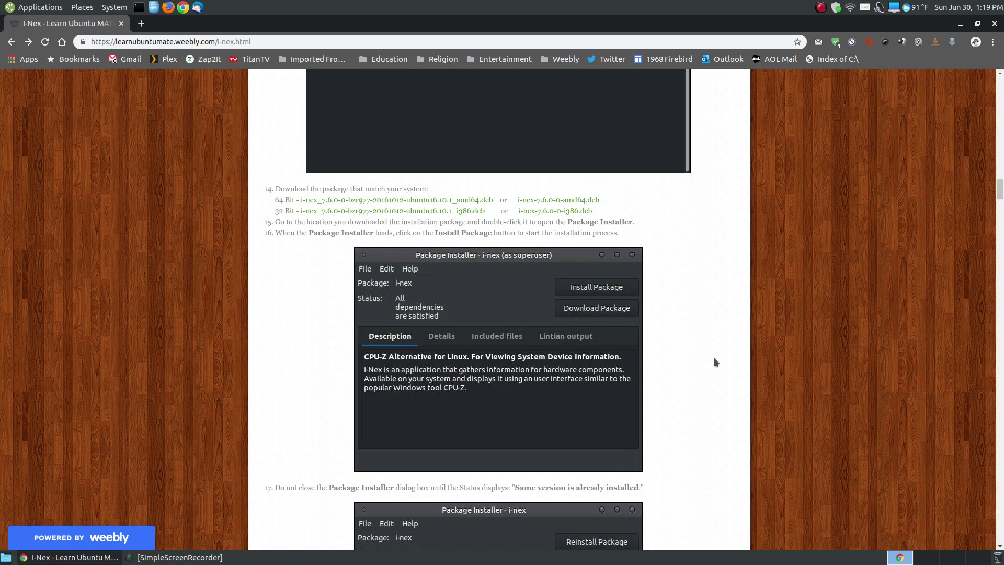
{"action": "scroll", "coordinate": [712, 355], "scroll_direction": "down", "scroll_amount": 5}
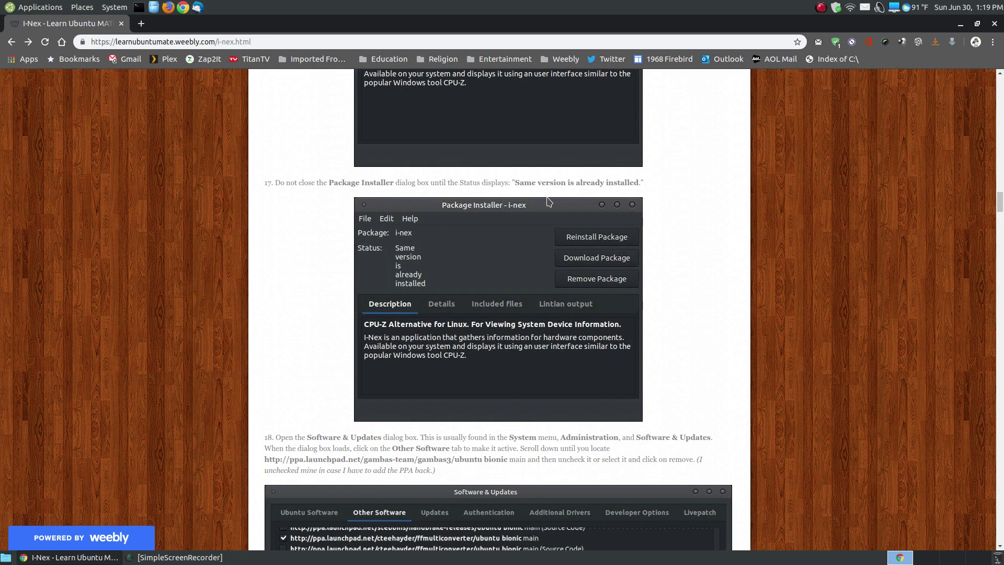
{"action": "scroll", "coordinate": [752, 257], "scroll_direction": "up", "scroll_amount": 3}
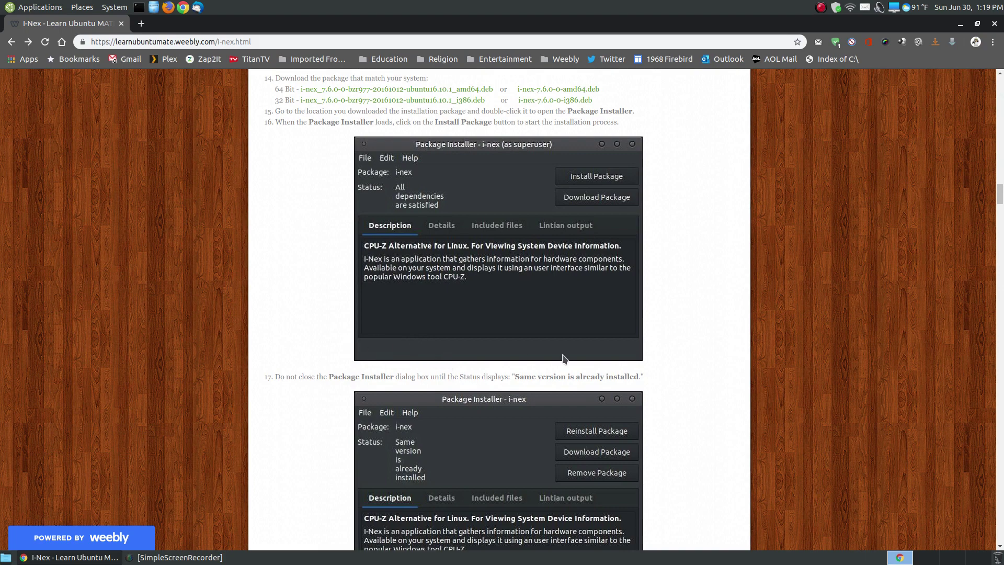
{"action": "scroll", "coordinate": [591, 352], "scroll_direction": "down", "scroll_amount": 3}
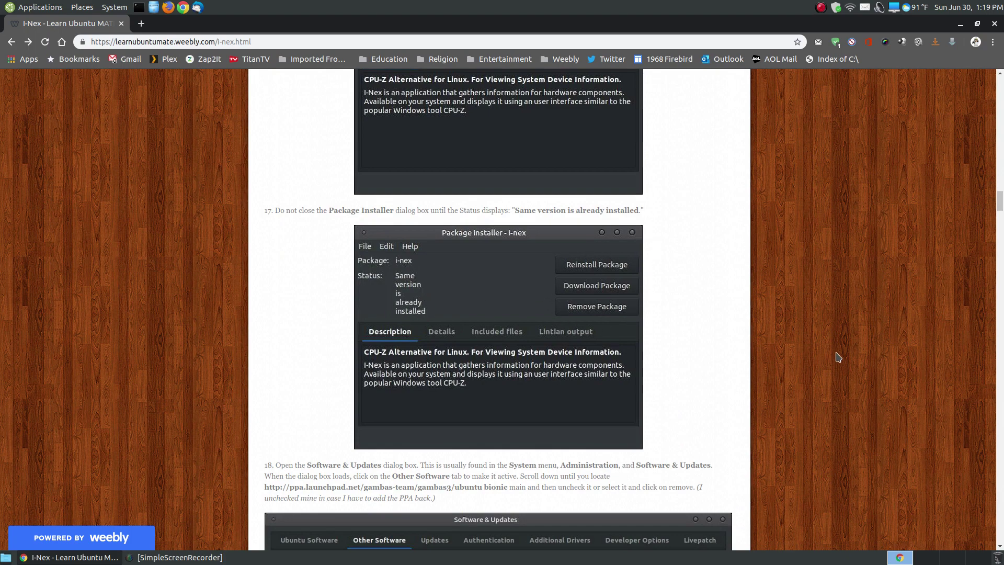
Read the article's Software & Updates step and look up where that tool sits among the desktop's system administration tools
{"action": "scroll", "coordinate": [836, 354], "scroll_direction": "down", "scroll_amount": 5}
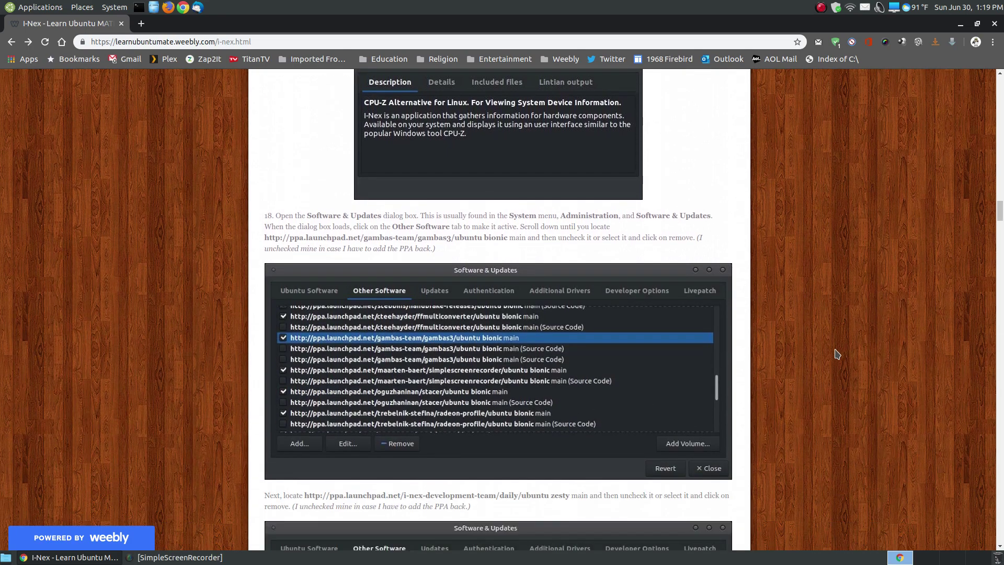
{"action": "scroll", "coordinate": [837, 354], "scroll_direction": "down", "scroll_amount": 1}
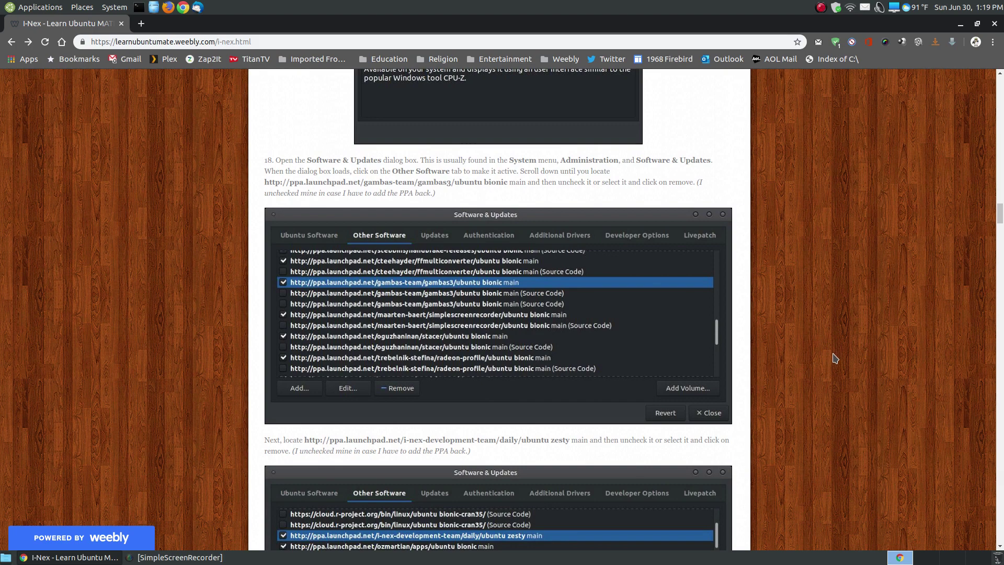
{"action": "scroll", "coordinate": [835, 359], "scroll_direction": "up", "scroll_amount": 4}
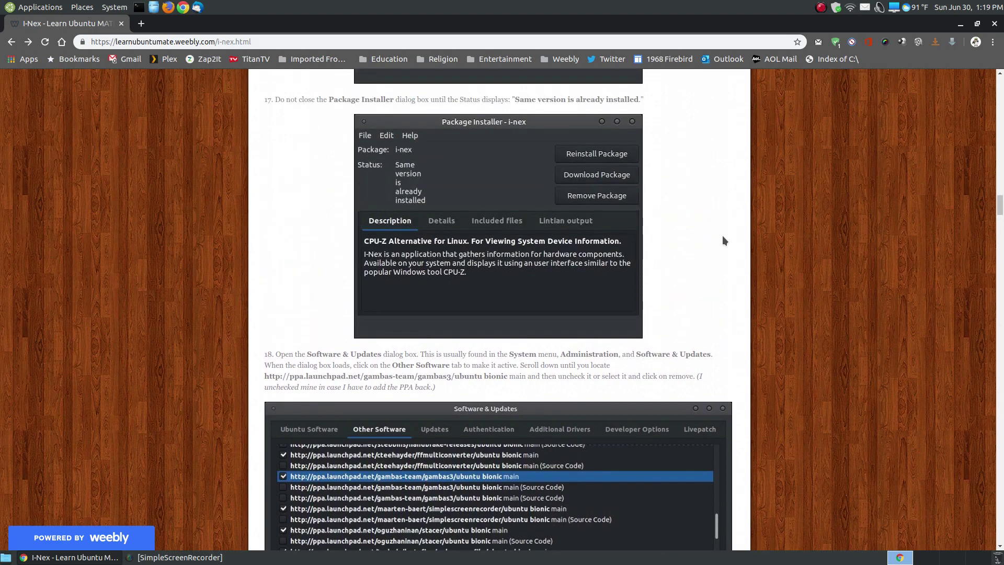
{"action": "left_click", "coordinate": [116, 7]}
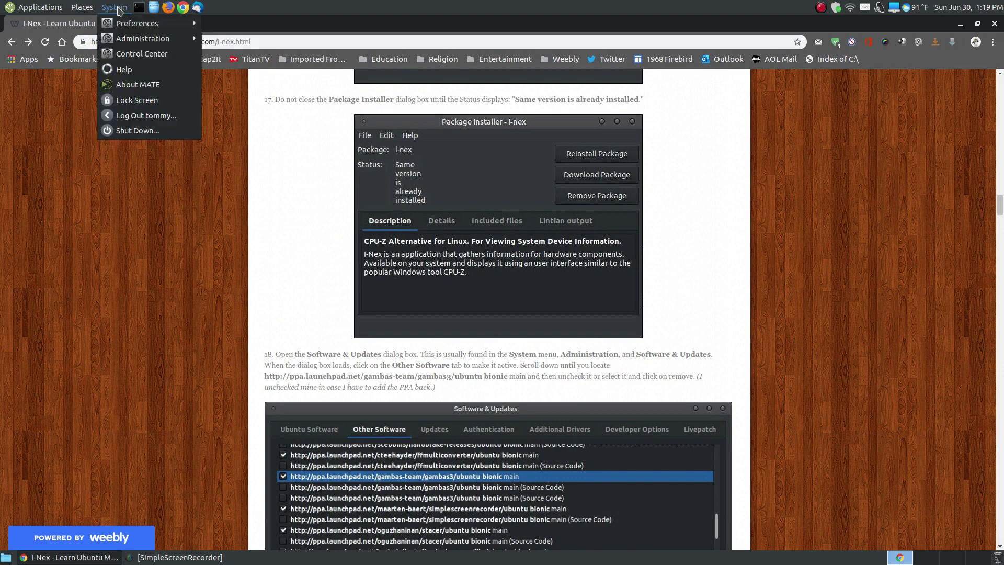
{"action": "mouse_move", "coordinate": [124, 39]}
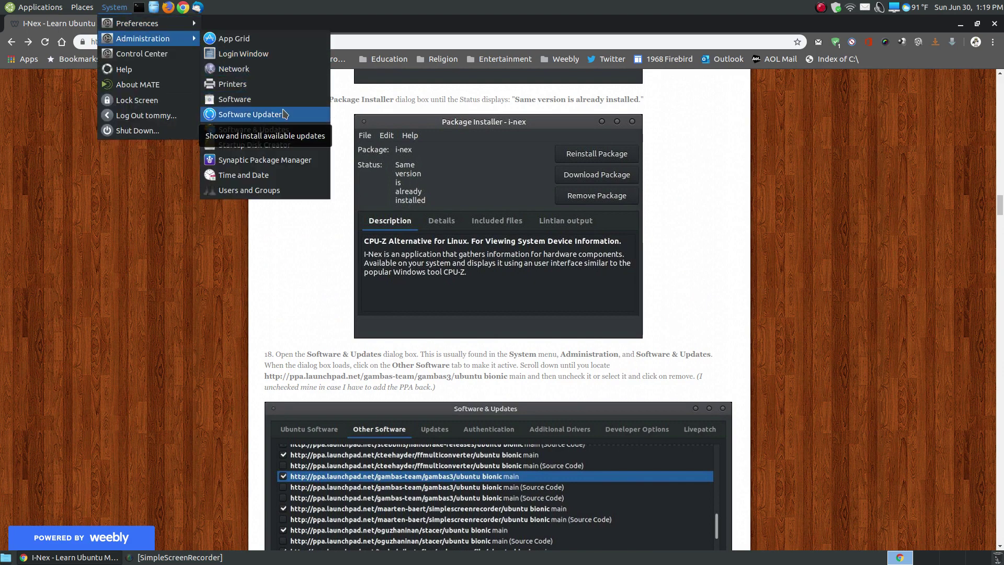
{"action": "left_click", "coordinate": [841, 267]}
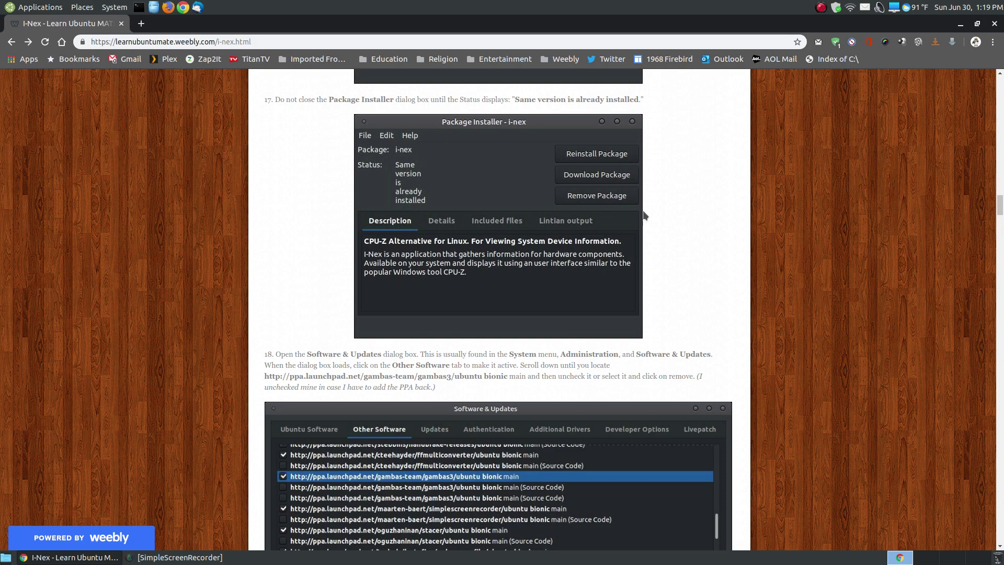
Read how to uncheck or remove the gambas3 and I-Nex daily repositories and reload the software information
{"action": "scroll", "coordinate": [739, 248], "scroll_direction": "down", "scroll_amount": 4}
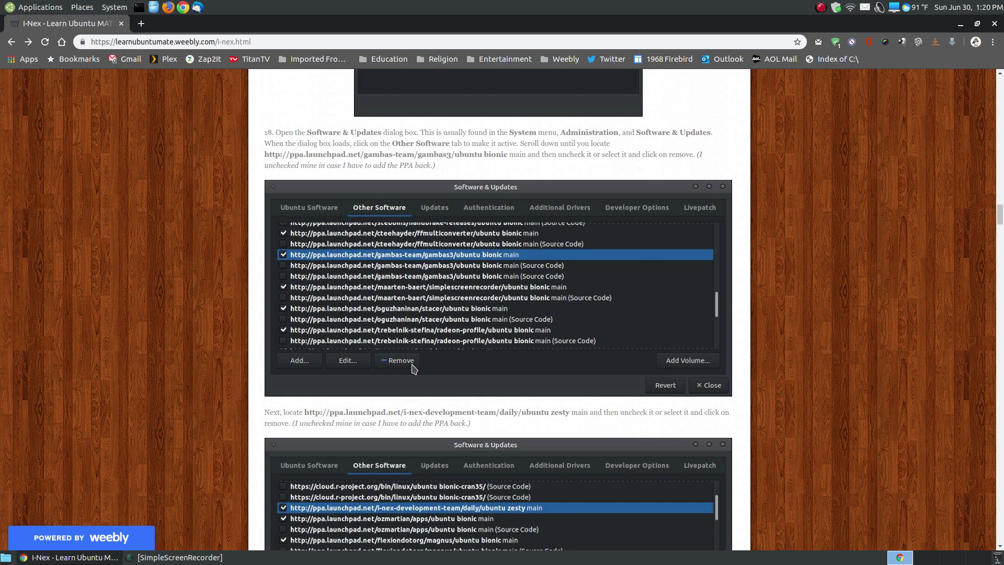
{"action": "scroll", "coordinate": [681, 393], "scroll_direction": "down", "scroll_amount": 3}
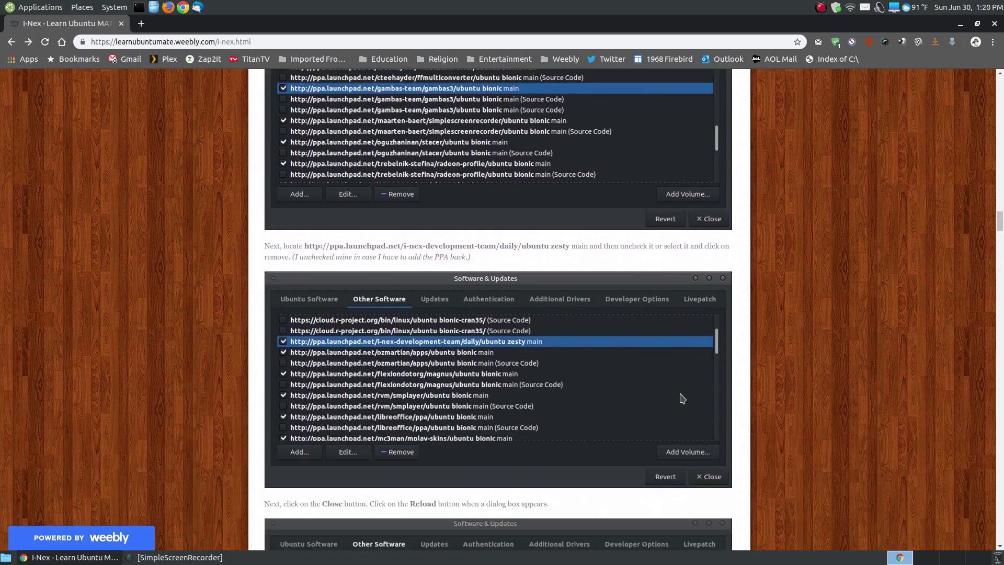
{"action": "scroll", "coordinate": [682, 398], "scroll_direction": "down", "scroll_amount": 2}
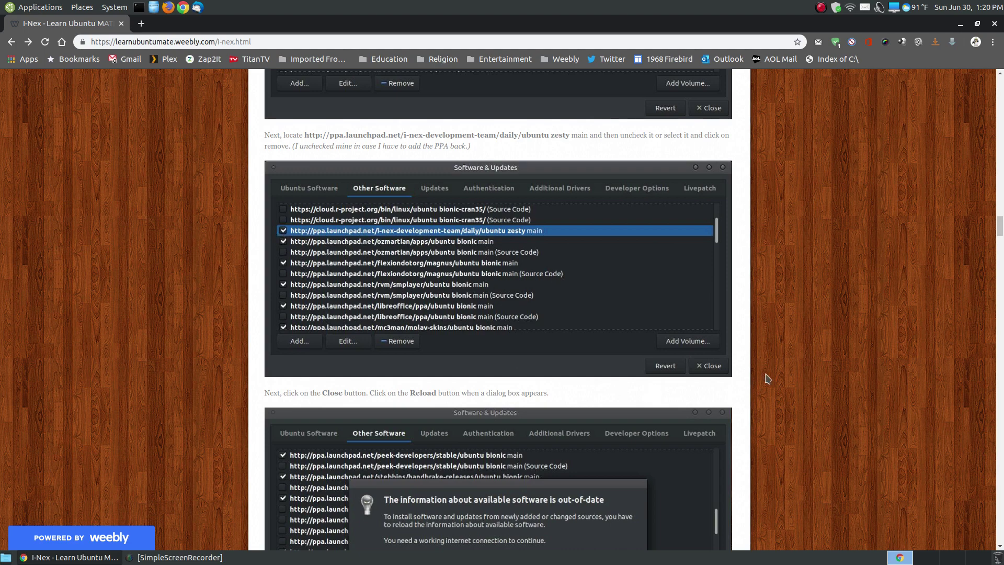
Read the article's steps for closing Software & Updates, reloading the software information, updating the cache, and holding the i-nex package in Terminal
{"action": "scroll", "coordinate": [747, 387], "scroll_direction": "down", "scroll_amount": 3}
{"action": "scroll", "coordinate": [745, 367], "scroll_direction": "down", "scroll_amount": 1}
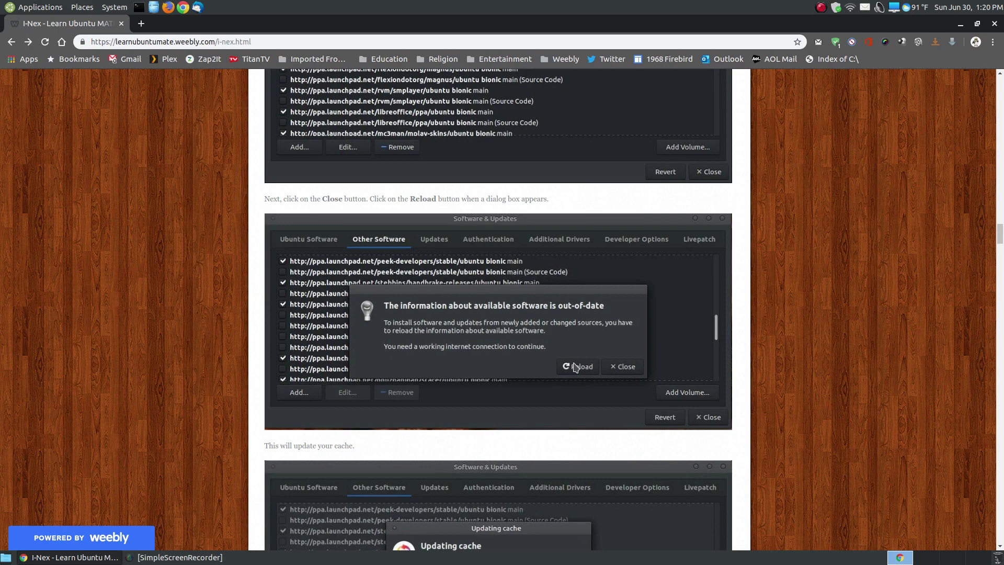
{"action": "scroll", "coordinate": [784, 440], "scroll_direction": "down", "scroll_amount": 5}
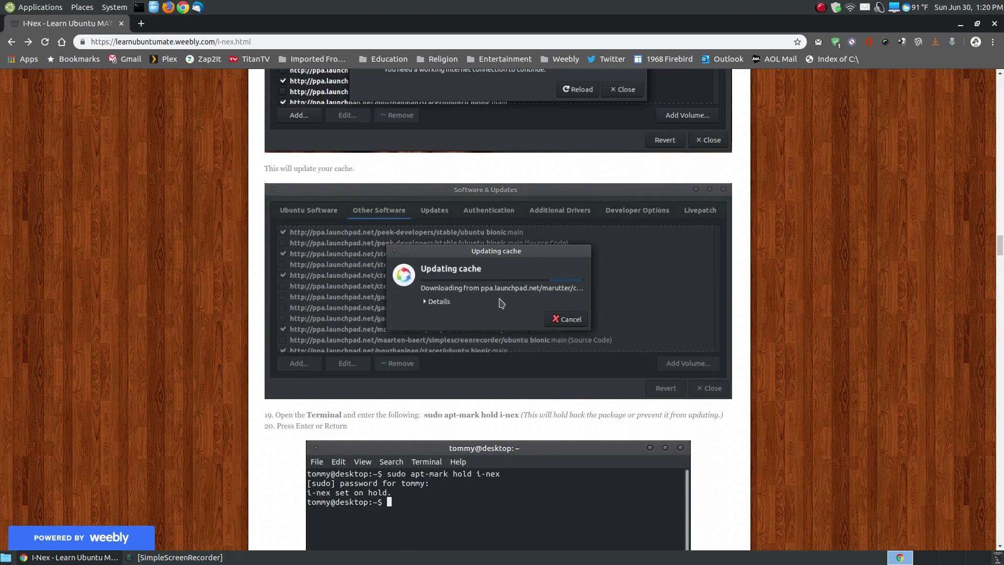
{"action": "scroll", "coordinate": [772, 388], "scroll_direction": "down", "scroll_amount": 2}
{"action": "scroll", "coordinate": [772, 388], "scroll_direction": "down", "scroll_amount": 3}
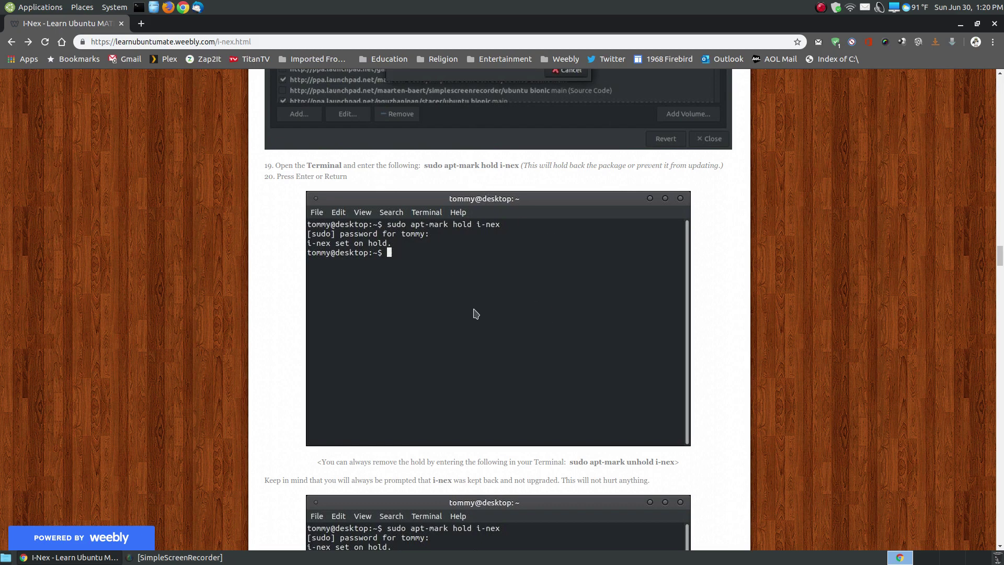
Look up the updating tools among the desktop's administration tools and highlight "apt-mark hold" in the article's command for holding i-nex
{"action": "left_click", "coordinate": [114, 6]}
{"action": "mouse_move", "coordinate": [152, 44]}
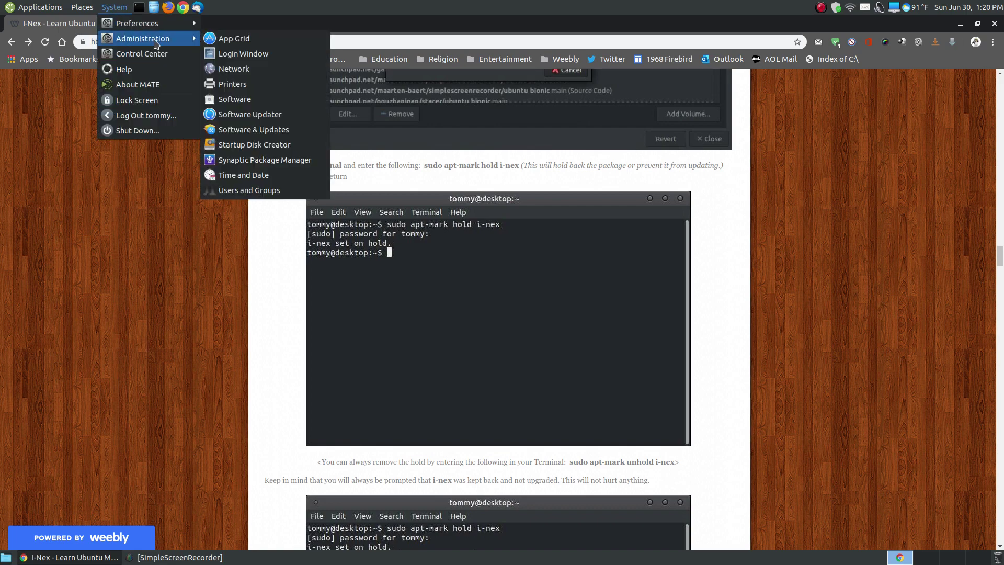
{"action": "left_click", "coordinate": [824, 270]}
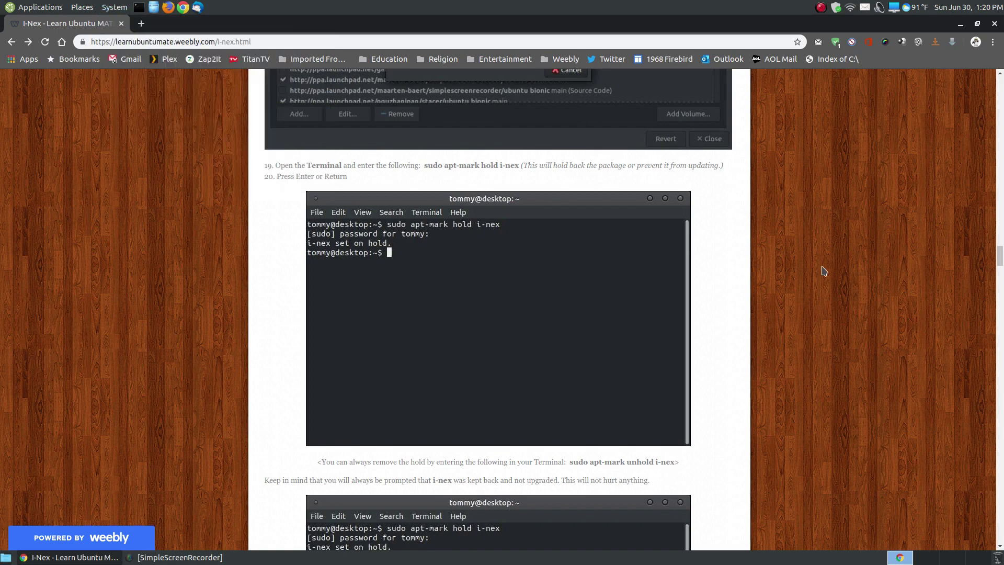
{"action": "left_click_drag", "start_coordinate": [518, 166], "coordinate": [501, 161]}
{"action": "left_click", "coordinate": [456, 166]}
{"action": "left_click_drag", "start_coordinate": [497, 165], "coordinate": [447, 161]}
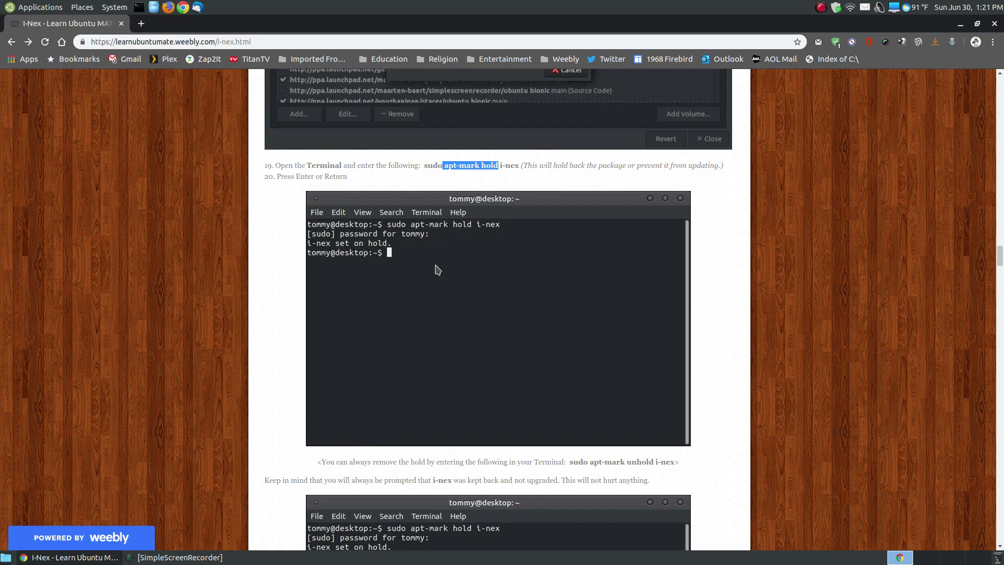
Read the unhold command and the kept-back package note, and look over the desktop's administration tools again
{"action": "scroll", "coordinate": [449, 264], "scroll_direction": "down", "scroll_amount": 3}
{"action": "scroll", "coordinate": [449, 264], "scroll_direction": "down", "scroll_amount": 8}
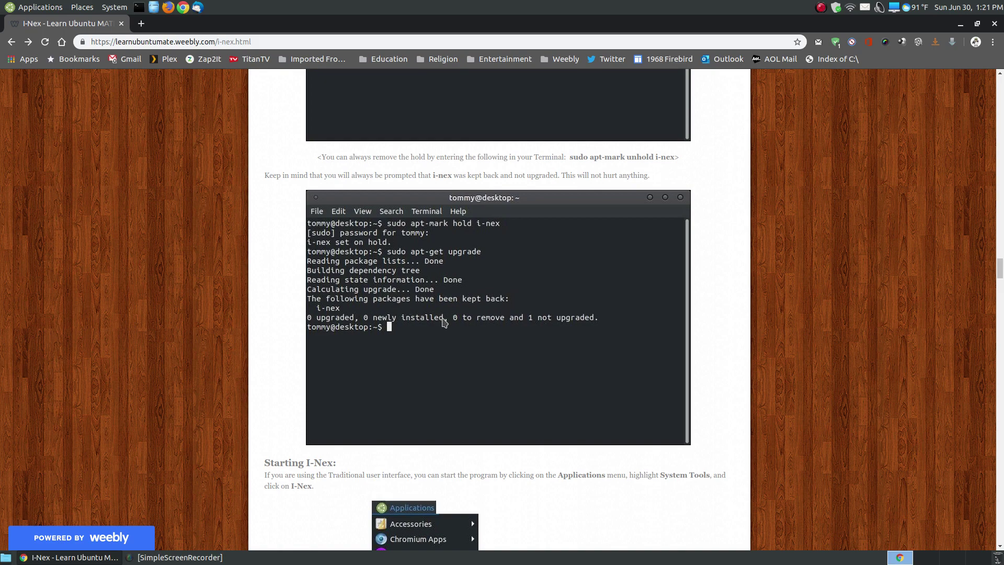
{"action": "left_click", "coordinate": [113, 7]}
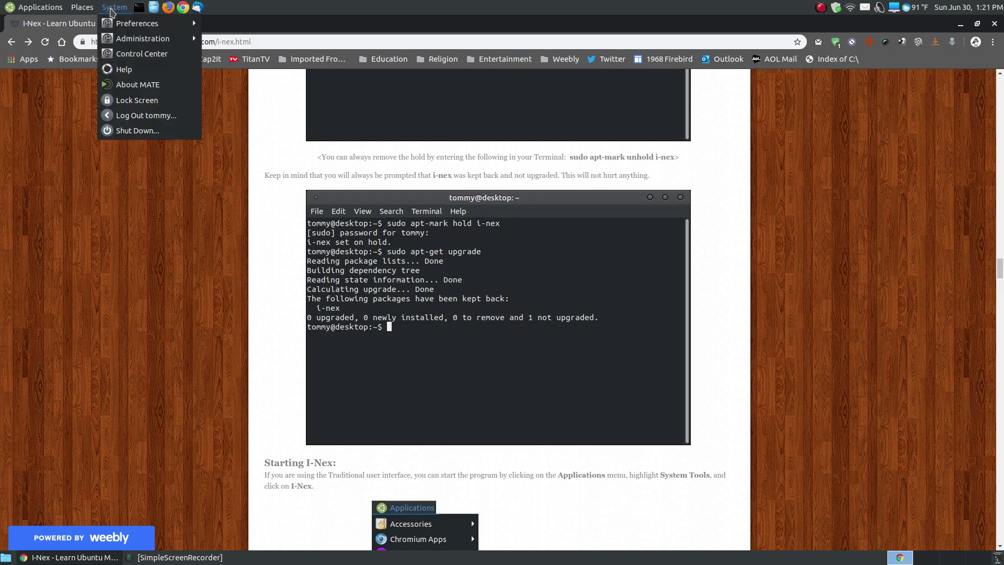
{"action": "mouse_move", "coordinate": [157, 39]}
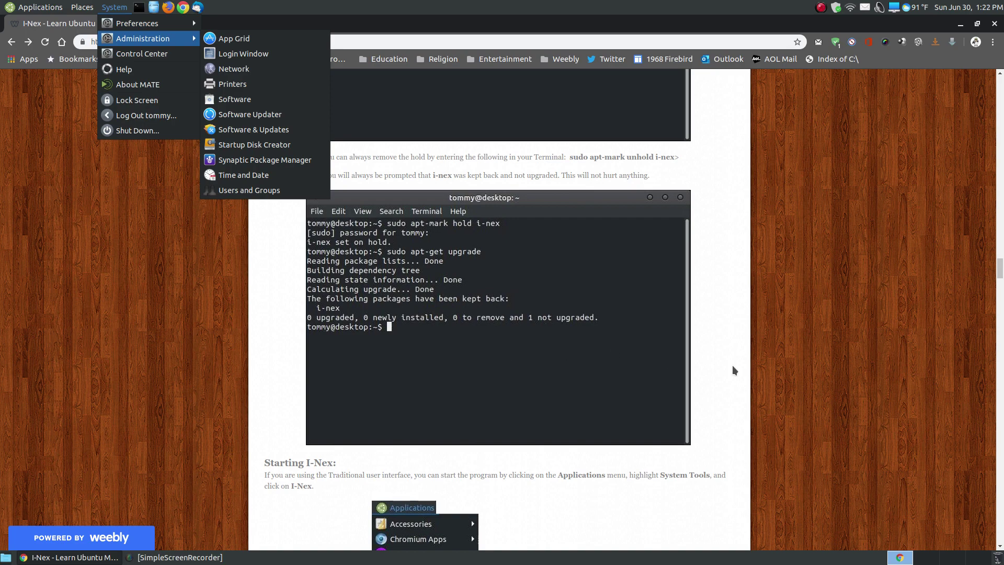
{"action": "left_click", "coordinate": [830, 347]}
Review the Starting I-Nex instructions and skip ahead to the laptop Battery example near the article's end
{"action": "scroll", "coordinate": [749, 358], "scroll_direction": "down", "scroll_amount": 3}
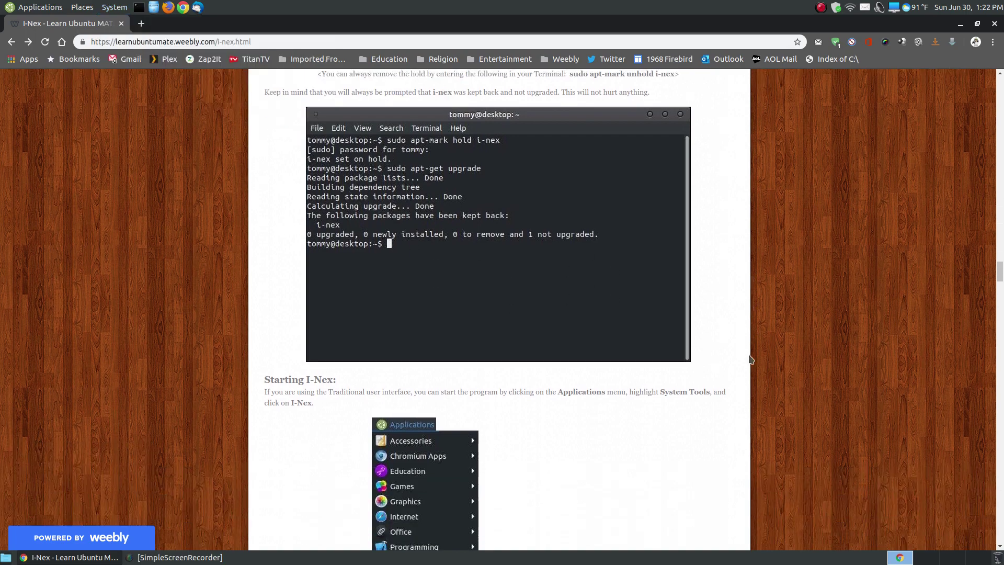
{"action": "scroll", "coordinate": [751, 359], "scroll_direction": "down", "scroll_amount": 3}
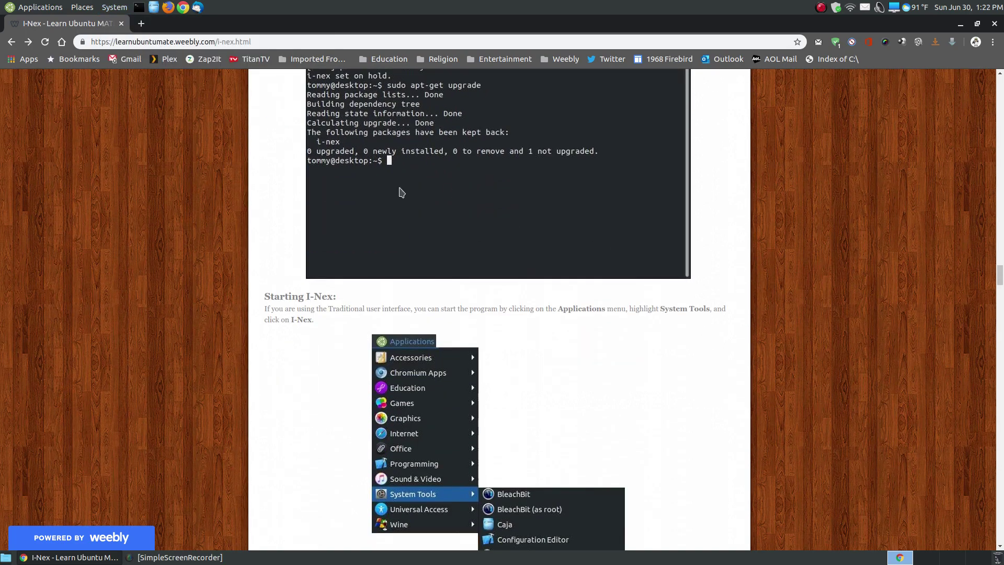
{"action": "scroll", "coordinate": [831, 320], "scroll_direction": "down", "scroll_amount": 1}
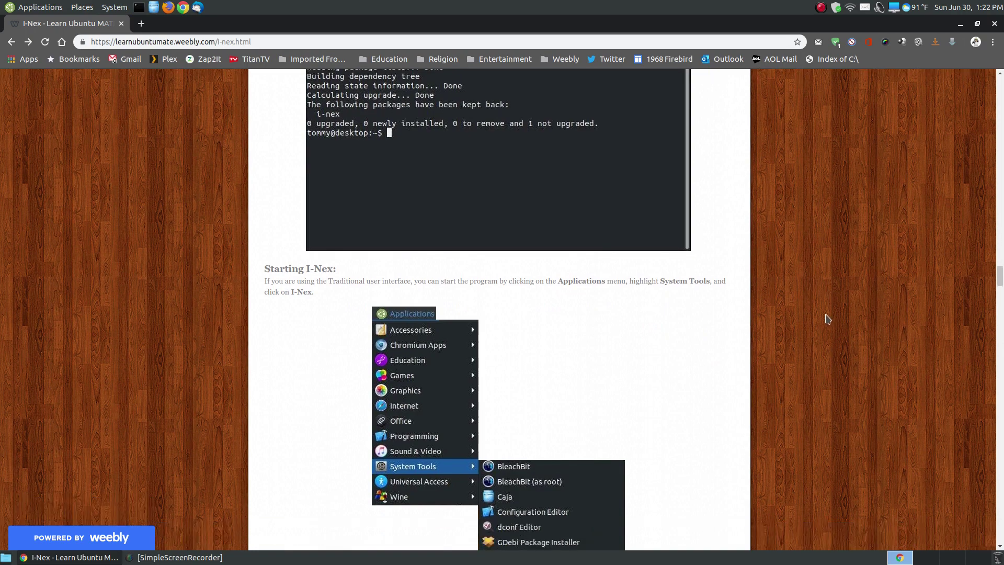
{"action": "scroll", "coordinate": [828, 319], "scroll_direction": "down", "scroll_amount": 9}
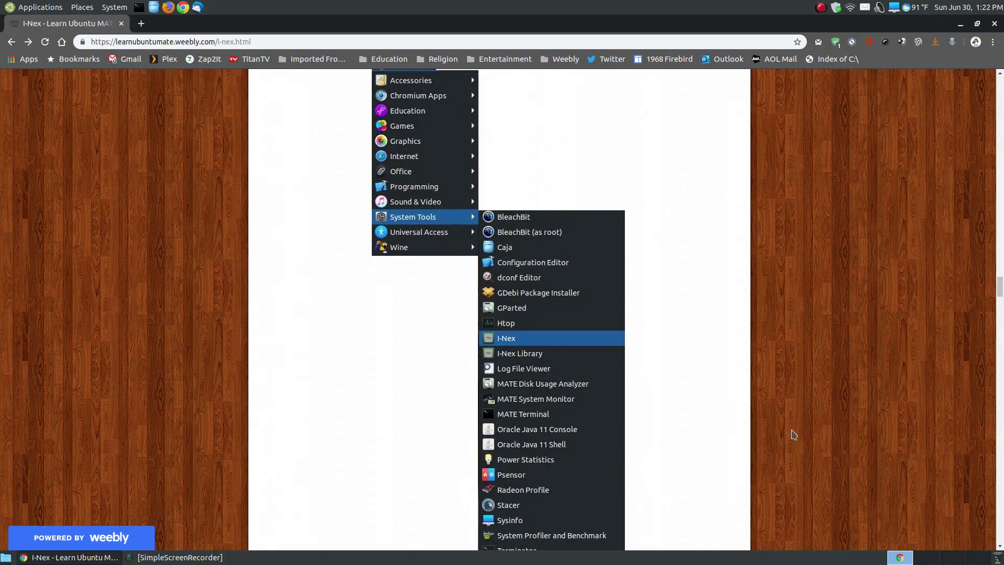
{"action": "left_click_drag", "start_coordinate": [1001, 293], "coordinate": [1000, 521]}
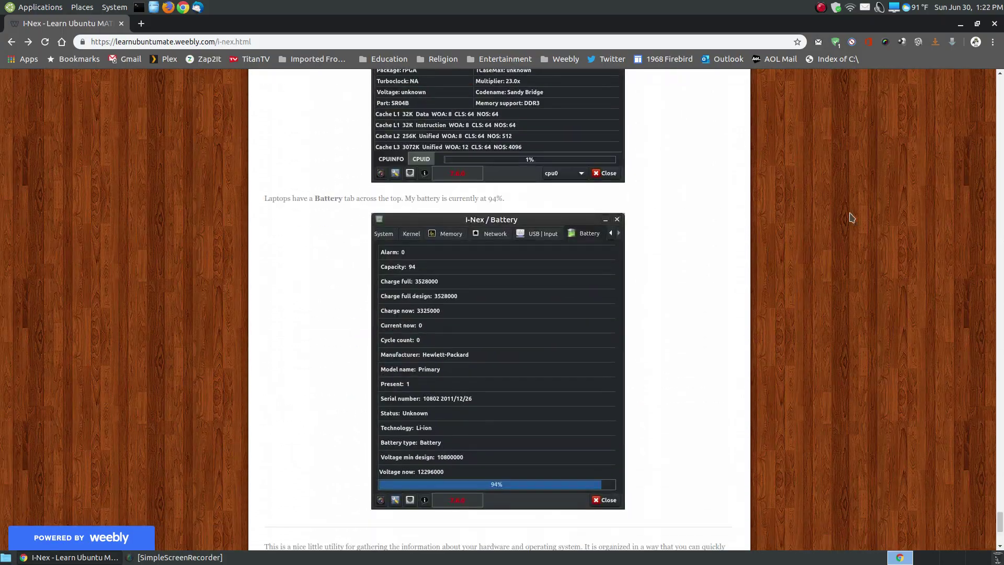
Minimize the browser, launch I-Nex from the desktop's System Tools, and move its window slightly higher
{"action": "left_click", "coordinate": [961, 24]}
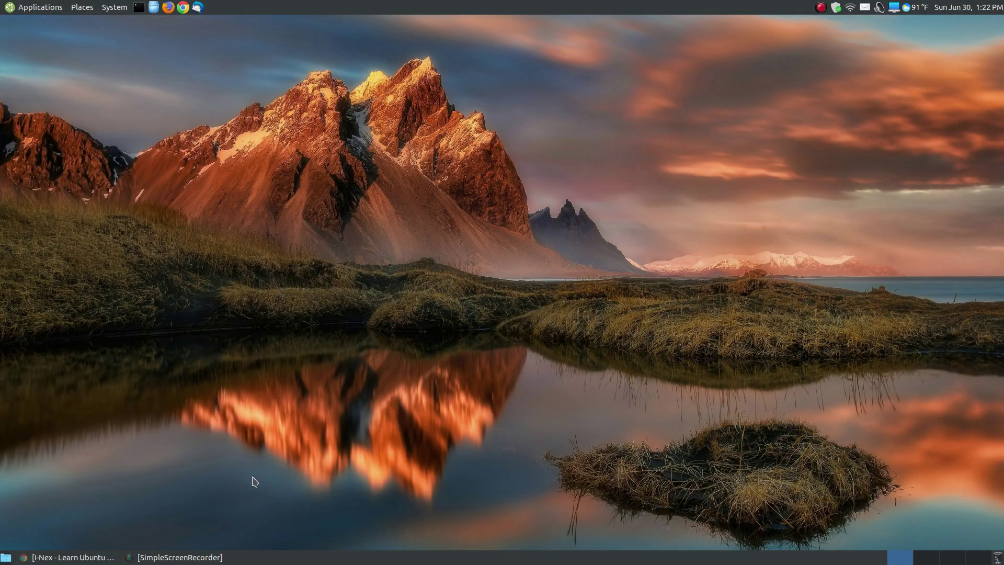
{"action": "left_click", "coordinate": [18, 6]}
{"action": "mouse_move", "coordinate": [79, 165]}
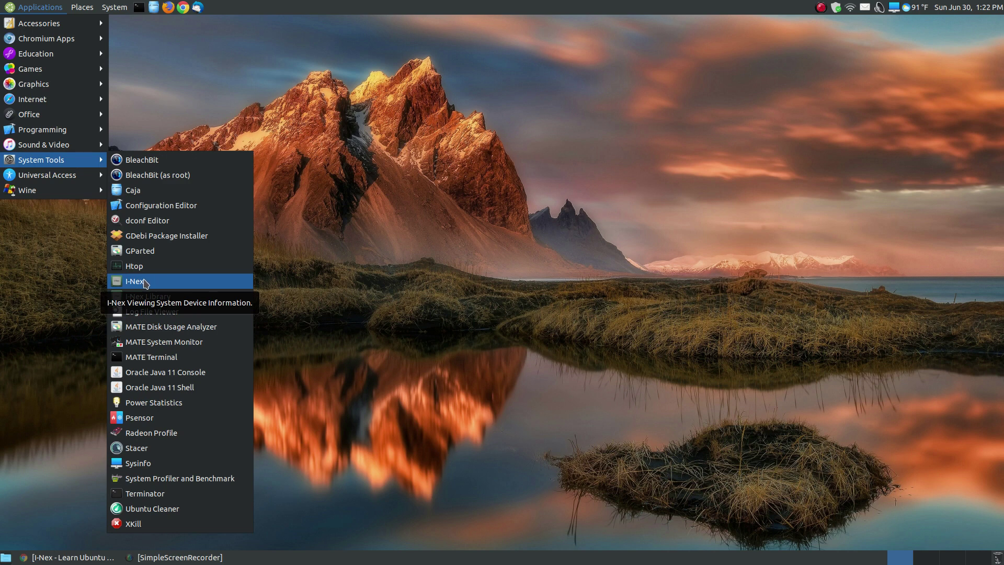
{"action": "left_click", "coordinate": [146, 284]}
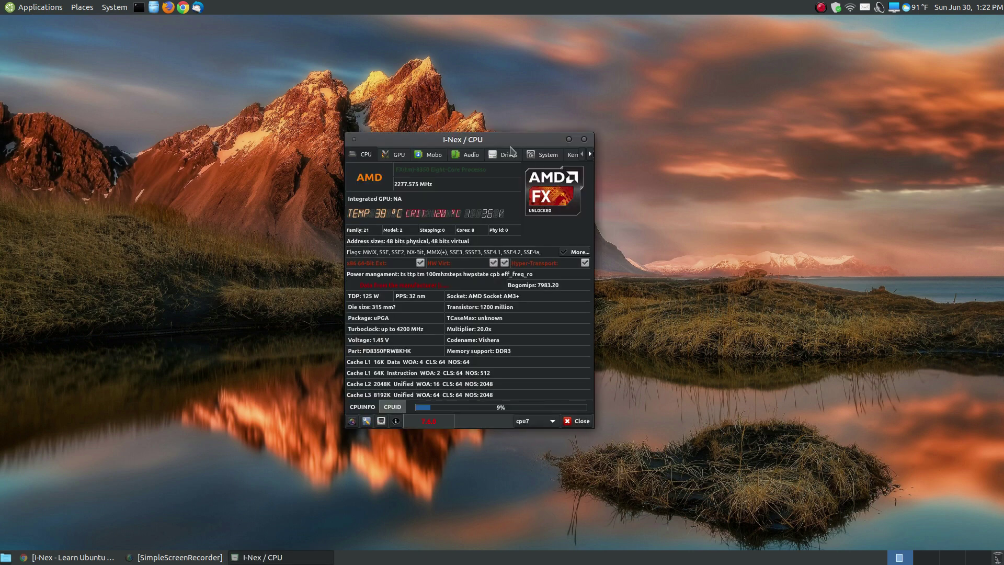
{"action": "left_click_drag", "start_coordinate": [452, 137], "coordinate": [455, 121]}
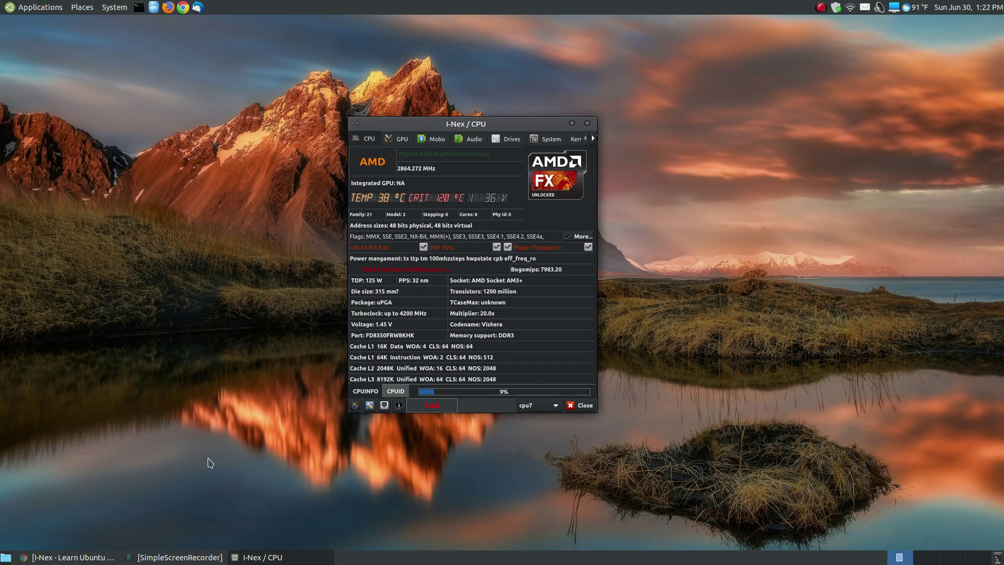
Return to the article's I-Nex introduction and bring up the running I-Nex window beside its CPU screenshot for comparison
{"action": "left_click", "coordinate": [73, 557]}
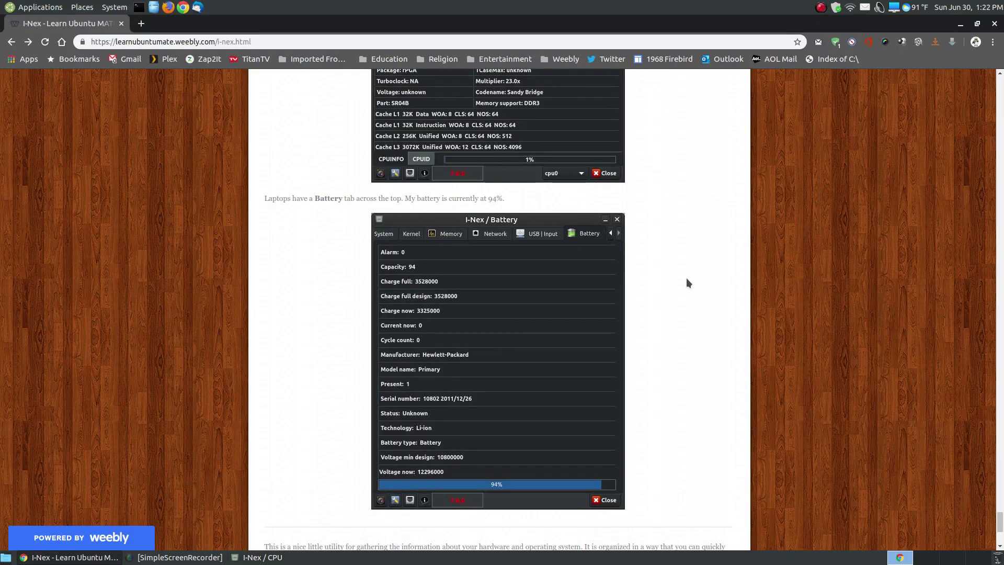
{"action": "scroll", "coordinate": [820, 303], "scroll_direction": "up", "scroll_amount": 4}
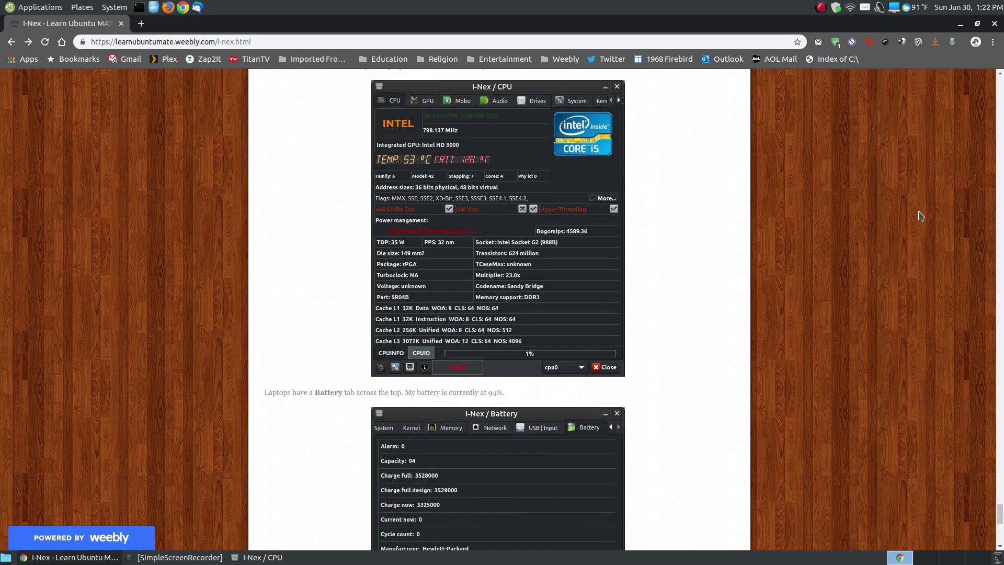
{"action": "left_click_drag", "start_coordinate": [995, 517], "coordinate": [999, 101]}
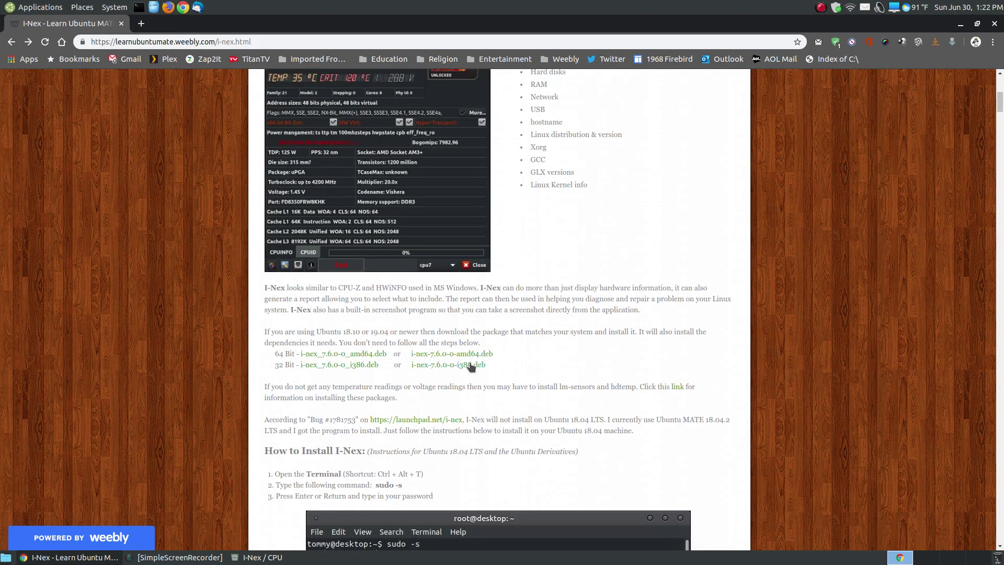
{"action": "scroll", "coordinate": [739, 384], "scroll_direction": "up", "scroll_amount": 2}
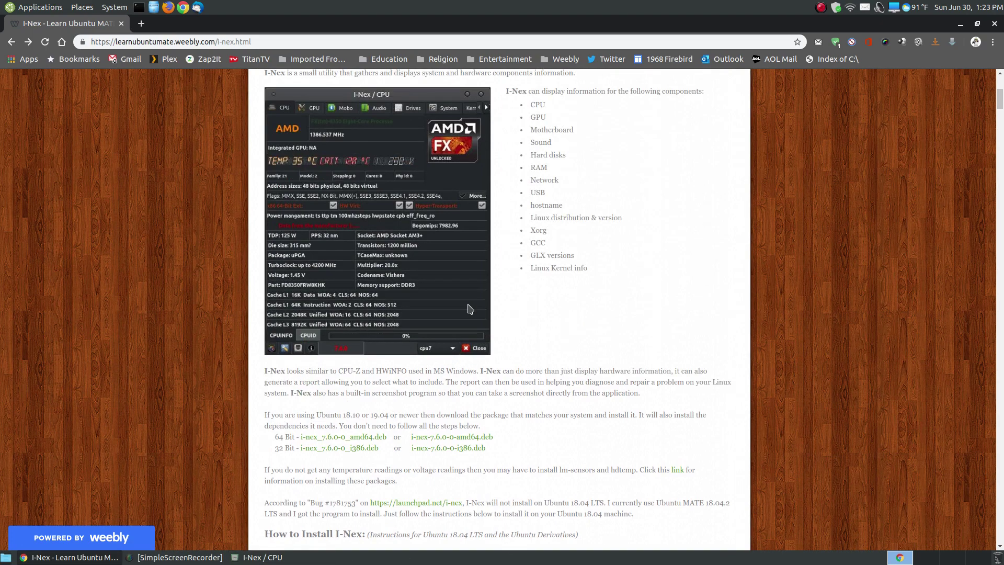
{"action": "scroll", "coordinate": [469, 309], "scroll_direction": "up", "scroll_amount": 1}
{"action": "left_click", "coordinate": [261, 557]}
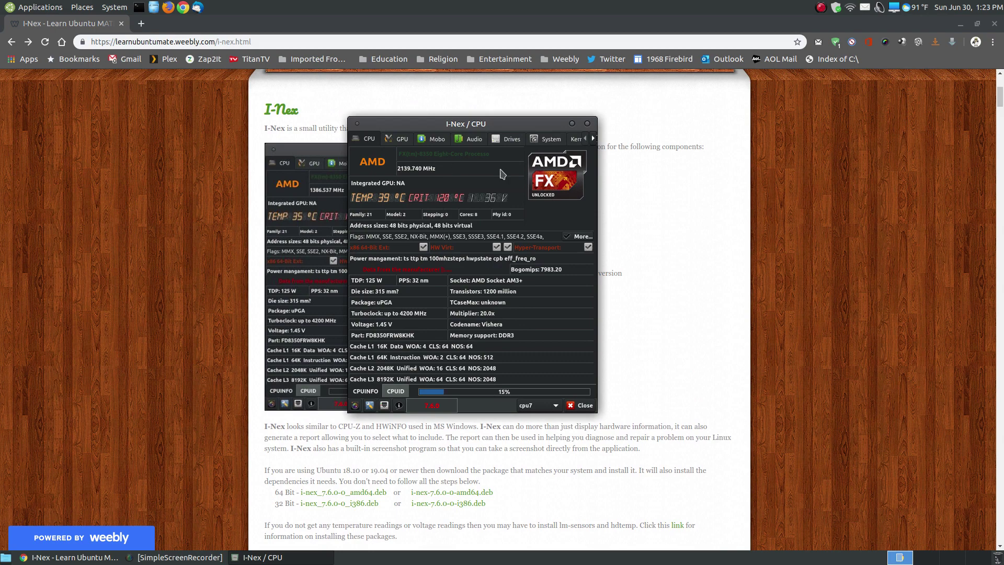
Open the article's link on missing temperature or voltage readings, review the lm-sensors and hddtemp installation instructions, and close that page
{"action": "left_click", "coordinate": [849, 335]}
{"action": "scroll", "coordinate": [838, 305], "scroll_direction": "down", "scroll_amount": 5}
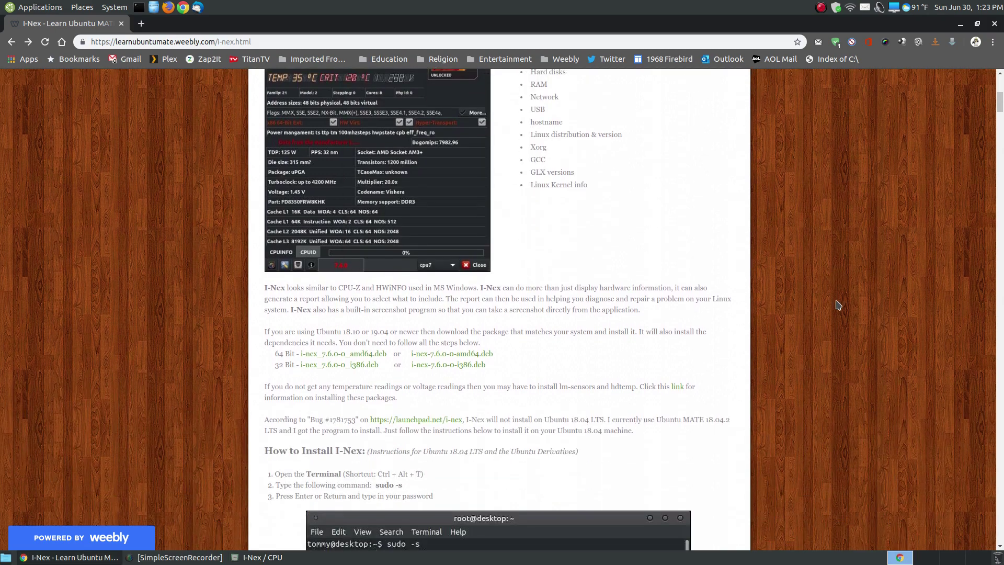
{"action": "scroll", "coordinate": [321, 441], "scroll_direction": "down", "scroll_amount": 3}
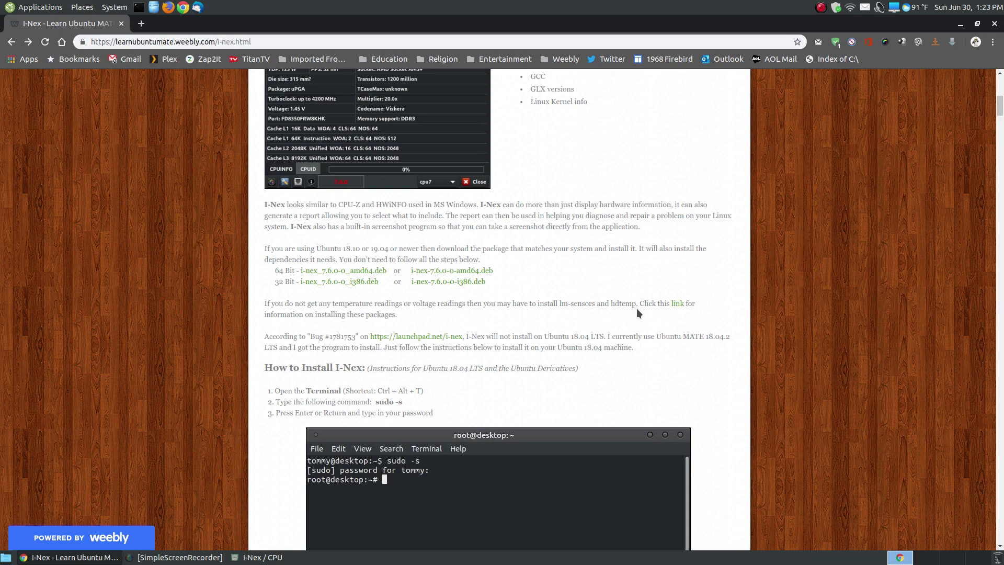
{"action": "left_click", "coordinate": [679, 305]}
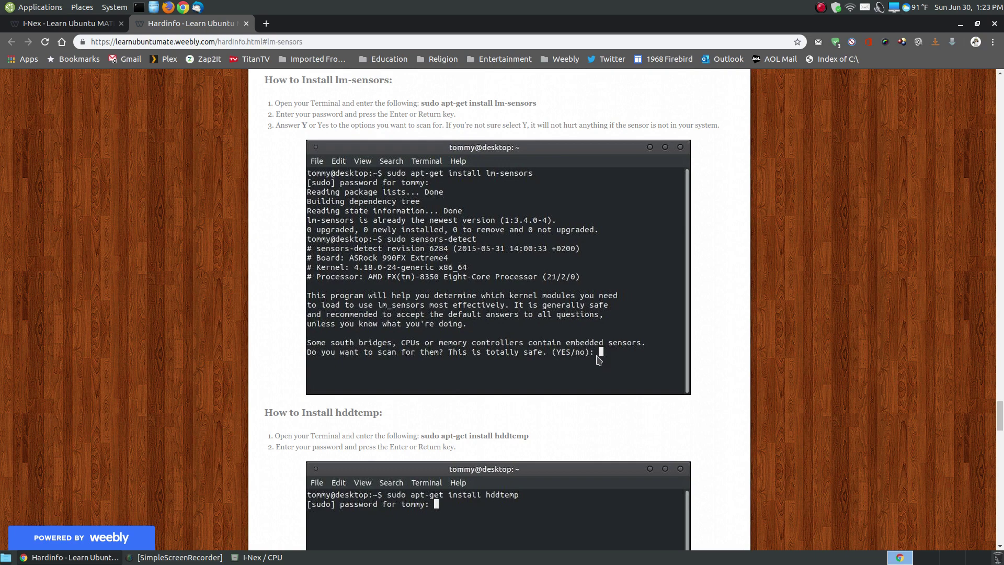
{"action": "scroll", "coordinate": [596, 357], "scroll_direction": "down", "scroll_amount": 4}
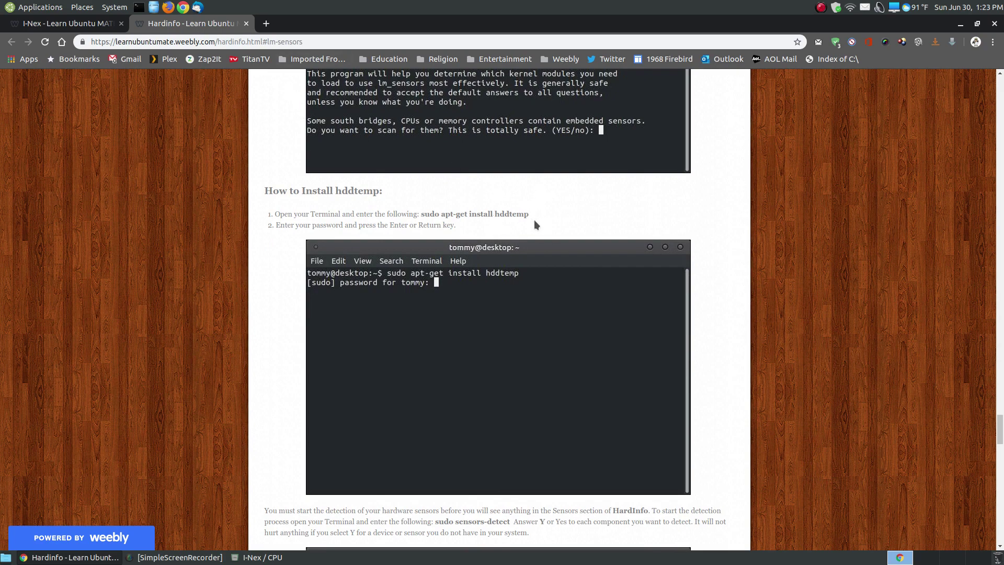
{"action": "scroll", "coordinate": [257, 202], "scroll_direction": "up", "scroll_amount": 4}
{"action": "scroll", "coordinate": [256, 202], "scroll_direction": "up", "scroll_amount": 2}
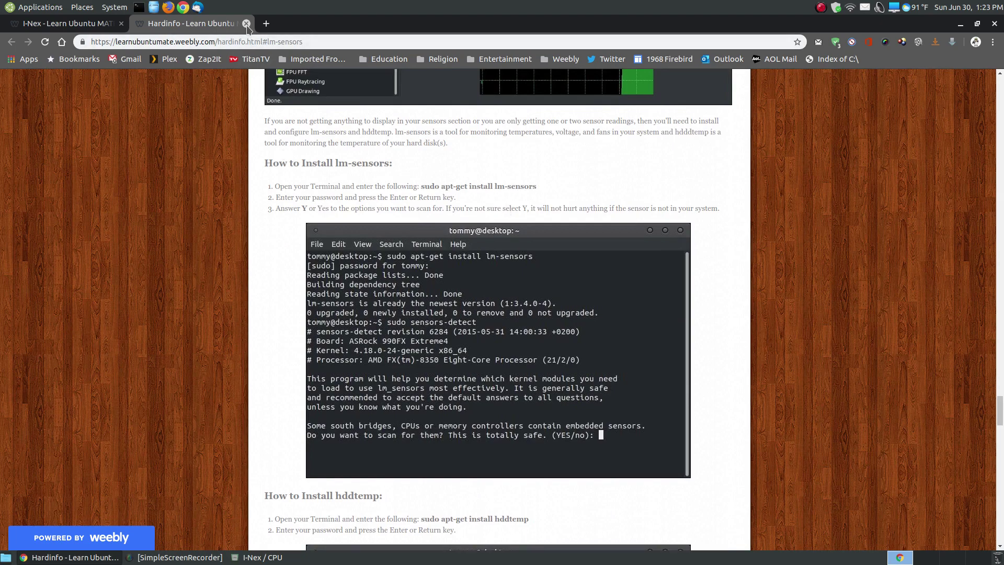
{"action": "left_click", "coordinate": [246, 23]}
Glance over the article's I-Nex overview, minimize the browser, and move the I-Nex window slightly lower on the desktop
{"action": "scroll", "coordinate": [552, 247], "scroll_direction": "up", "scroll_amount": 3}
{"action": "scroll", "coordinate": [552, 246], "scroll_direction": "up", "scroll_amount": 2}
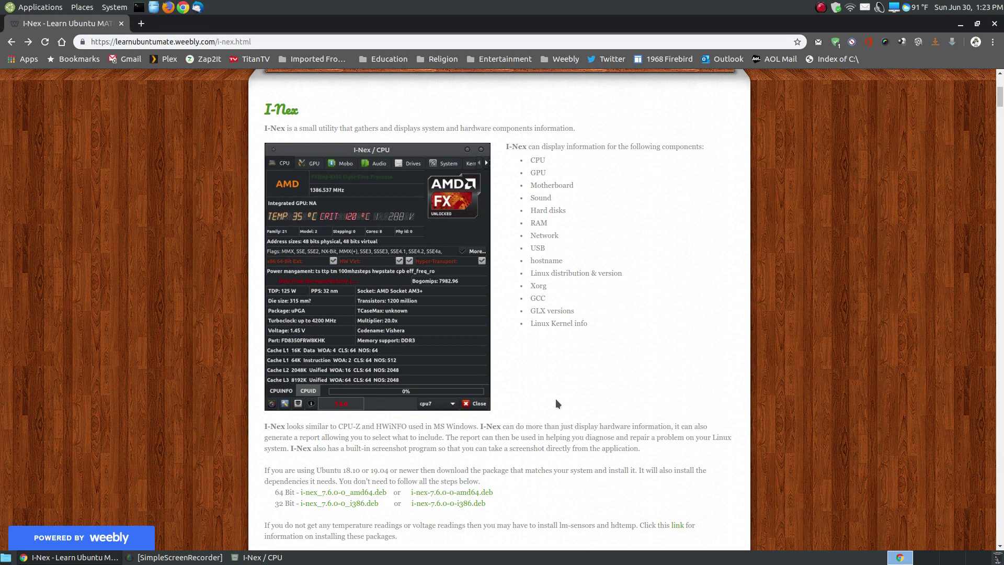
{"action": "scroll", "coordinate": [552, 331], "scroll_direction": "down", "scroll_amount": 2}
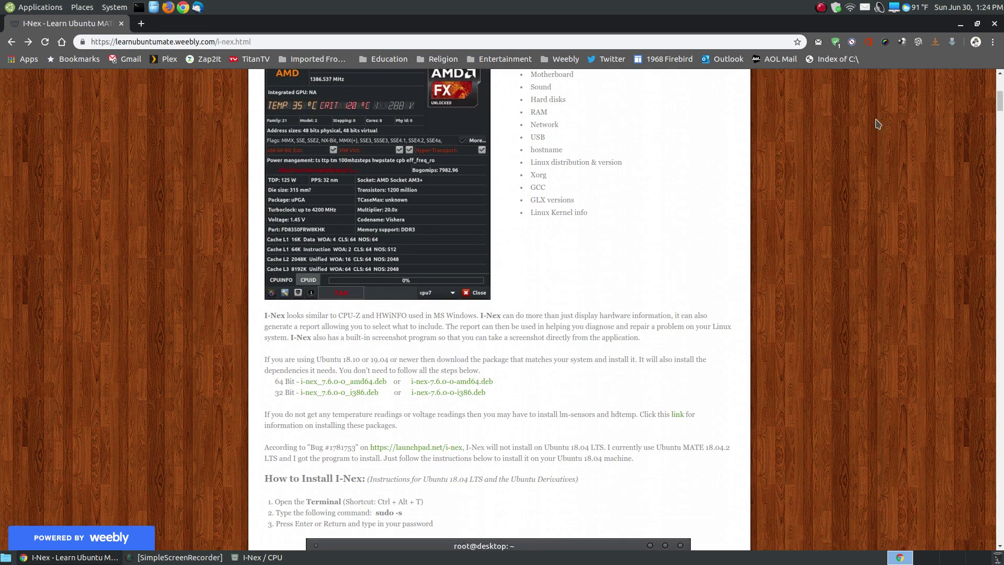
{"action": "left_click", "coordinate": [962, 25]}
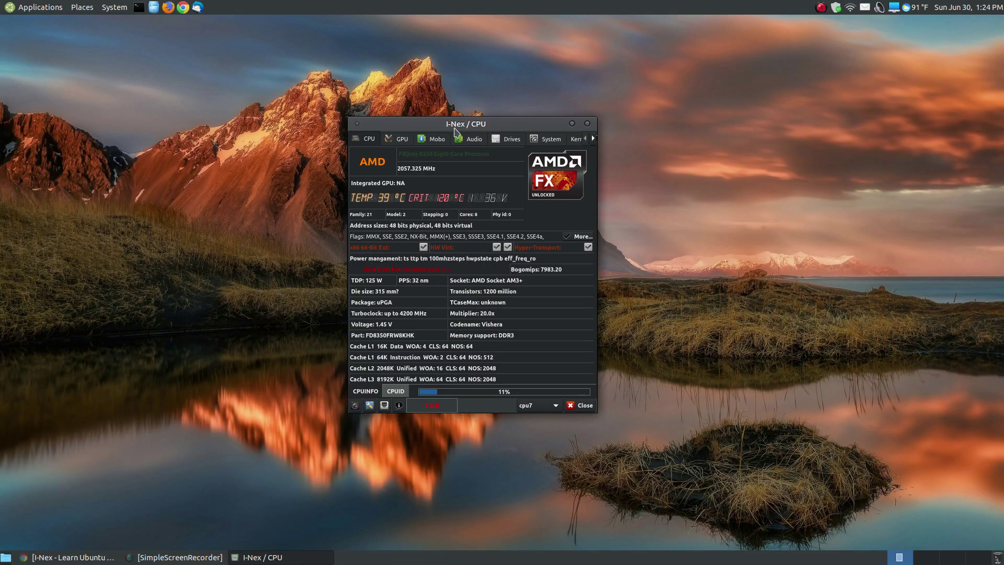
{"action": "left_click_drag", "start_coordinate": [450, 124], "coordinate": [446, 139]}
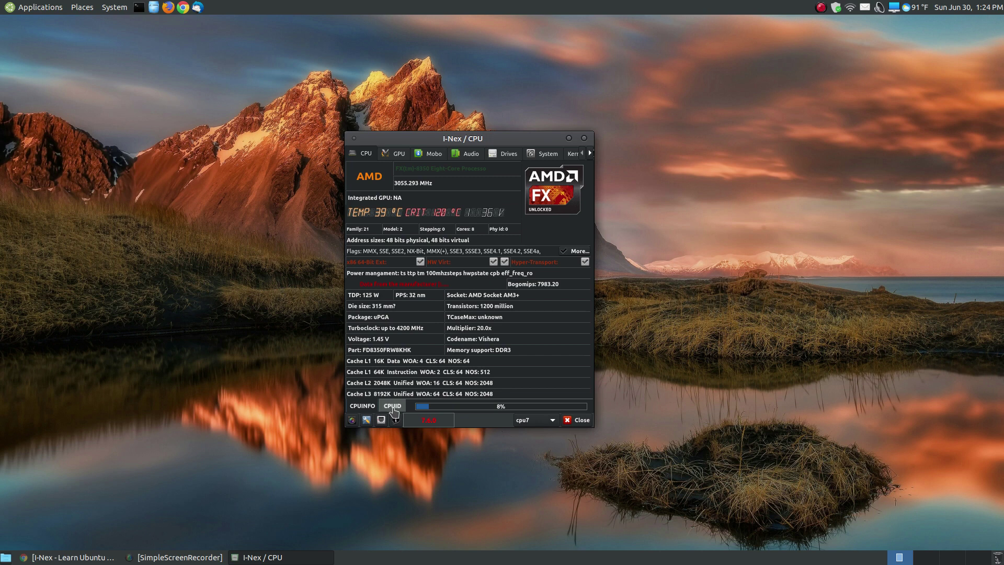
Show I-Nex's CPUINFO details and examine the processor's cache data and list of supported instructions
{"action": "left_click", "coordinate": [393, 406]}
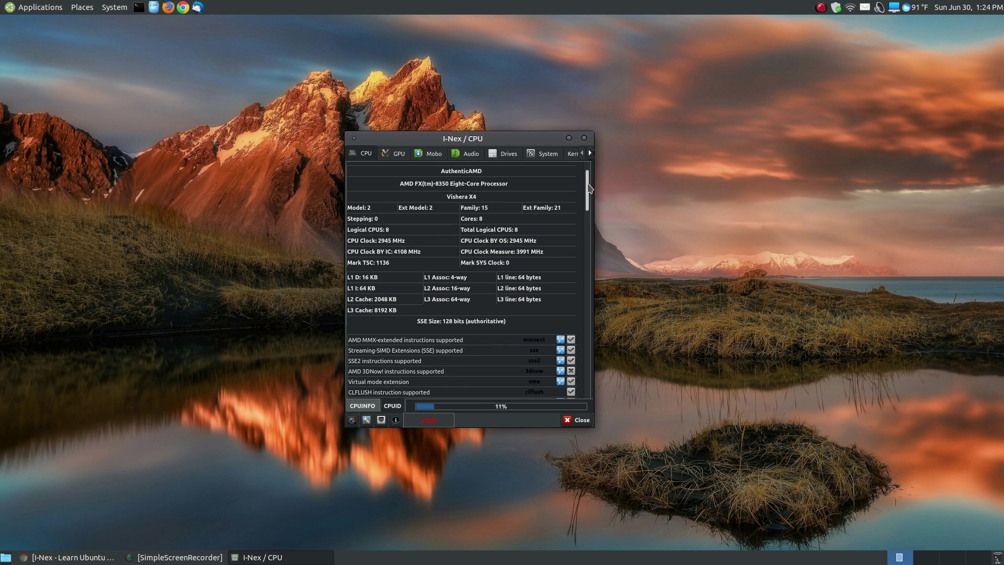
{"action": "left_click_drag", "start_coordinate": [589, 188], "coordinate": [588, 218]}
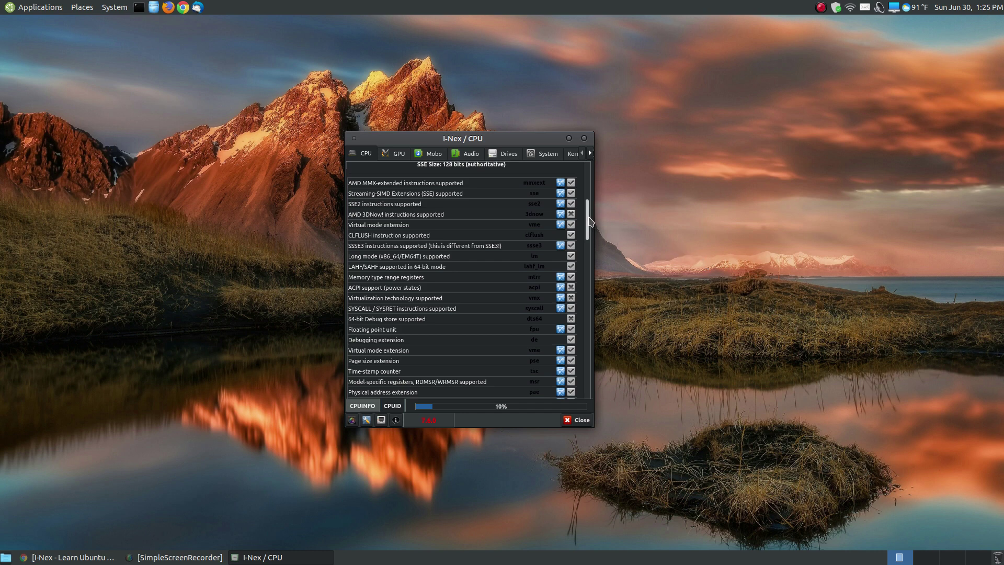
{"action": "scroll", "coordinate": [590, 227], "scroll_direction": "up", "scroll_amount": 1}
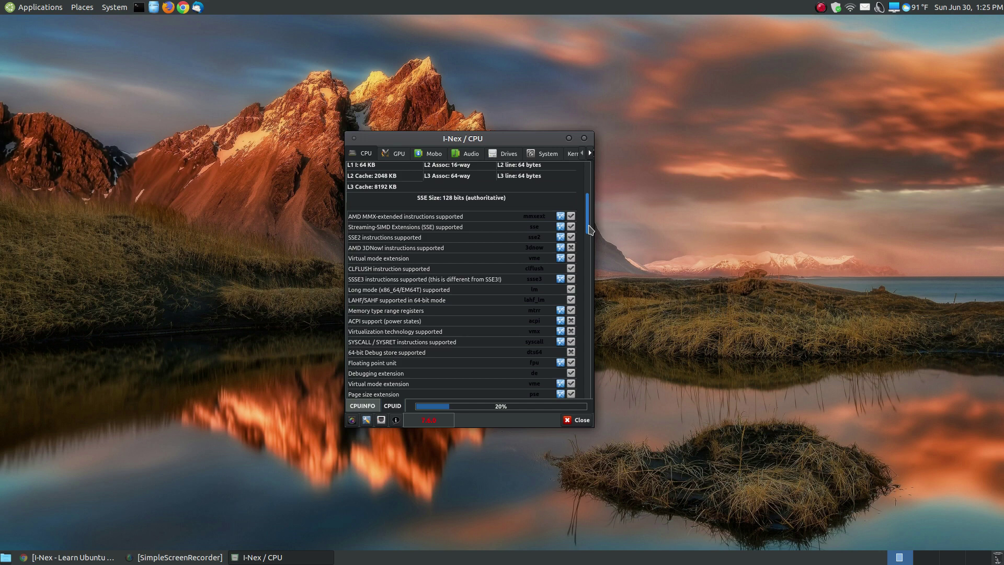
Examine more of the processor's supported instruction list and return to the CPU model, clock and cache summary
{"action": "left_click_drag", "start_coordinate": [589, 226], "coordinate": [589, 230]}
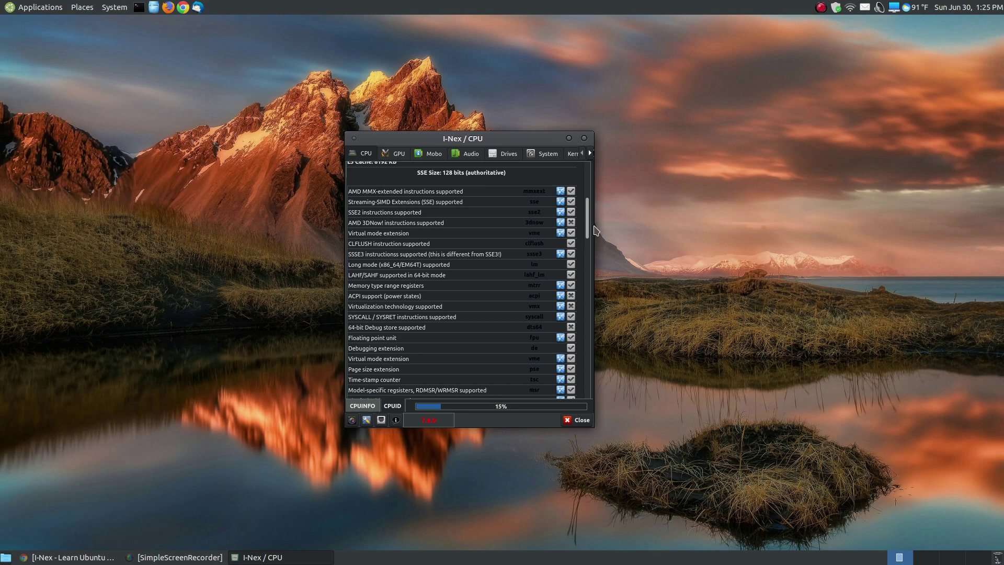
{"action": "scroll", "coordinate": [589, 222], "scroll_direction": "down", "scroll_amount": 1}
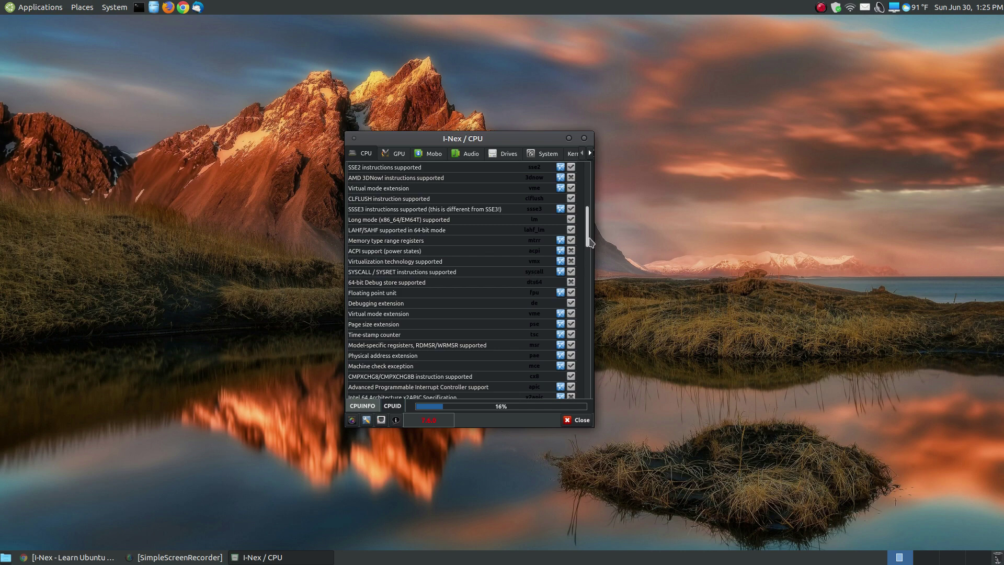
{"action": "left_click_drag", "start_coordinate": [587, 237], "coordinate": [596, 188]}
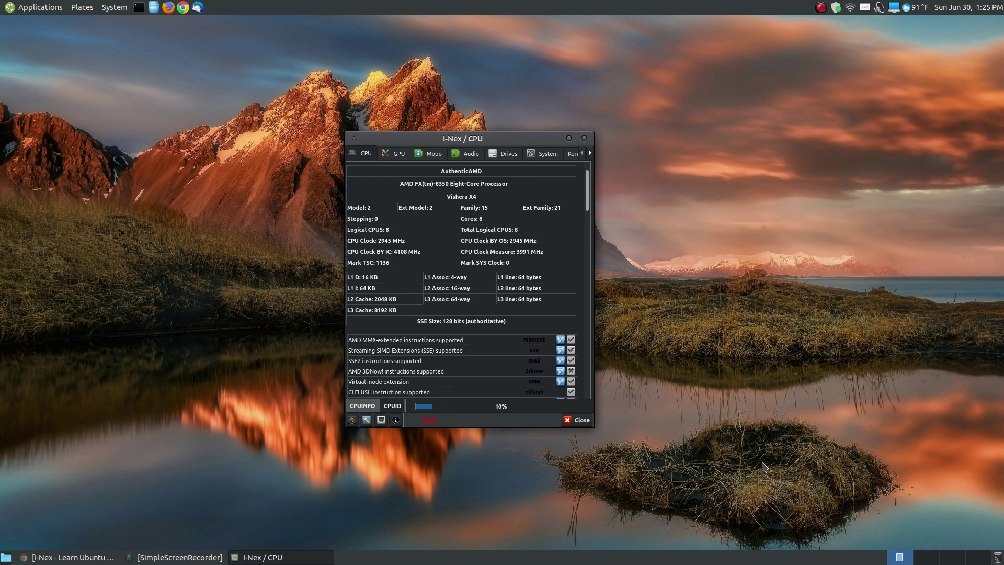
{"action": "scroll", "coordinate": [571, 334], "scroll_direction": "down", "scroll_amount": 6}
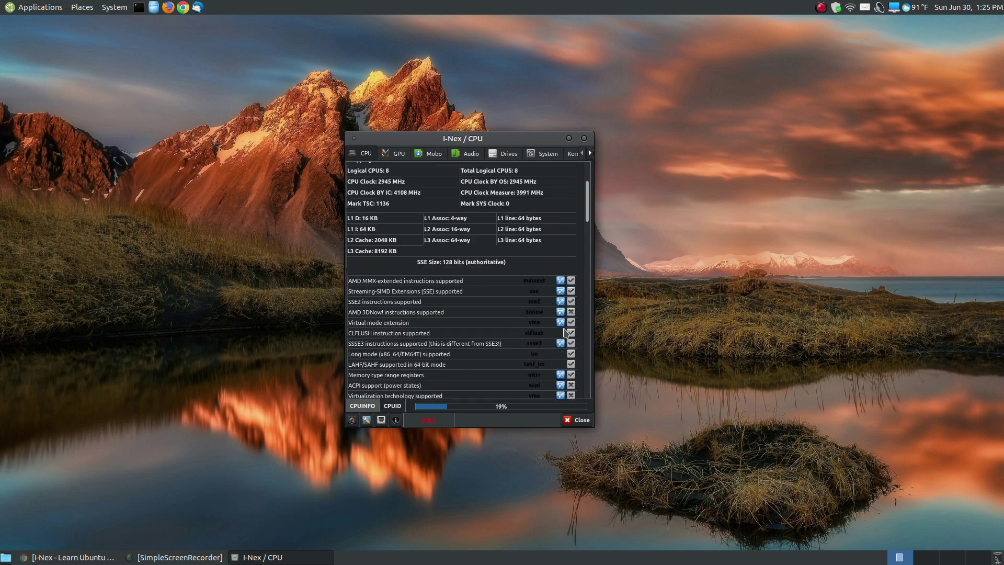
{"action": "scroll", "coordinate": [419, 278], "scroll_direction": "up", "scroll_amount": 6}
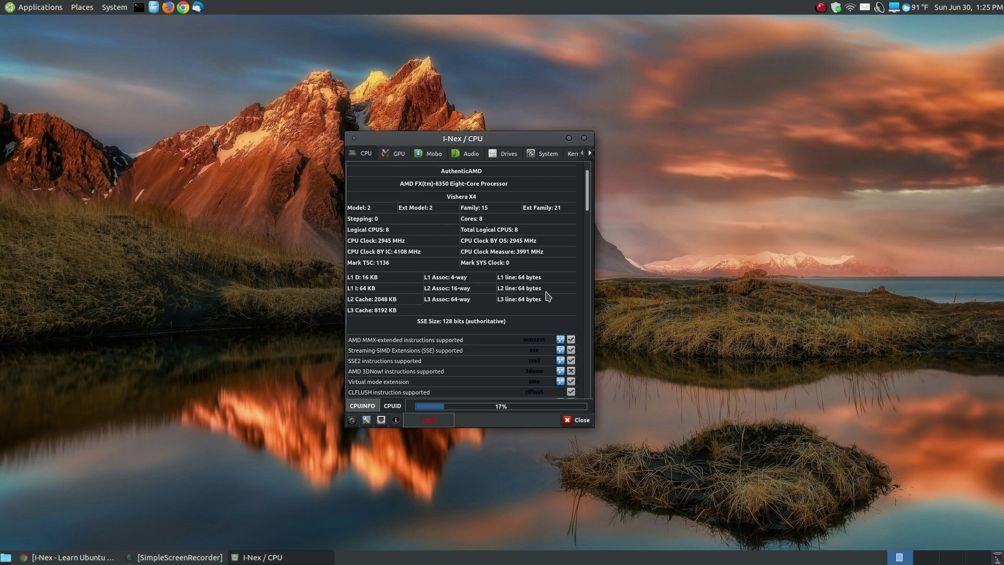
Review the graphics card details and available display connectors, keeping the DVI-D connector selected, and show the motherboard and BIOS information
{"action": "left_click", "coordinate": [393, 157]}
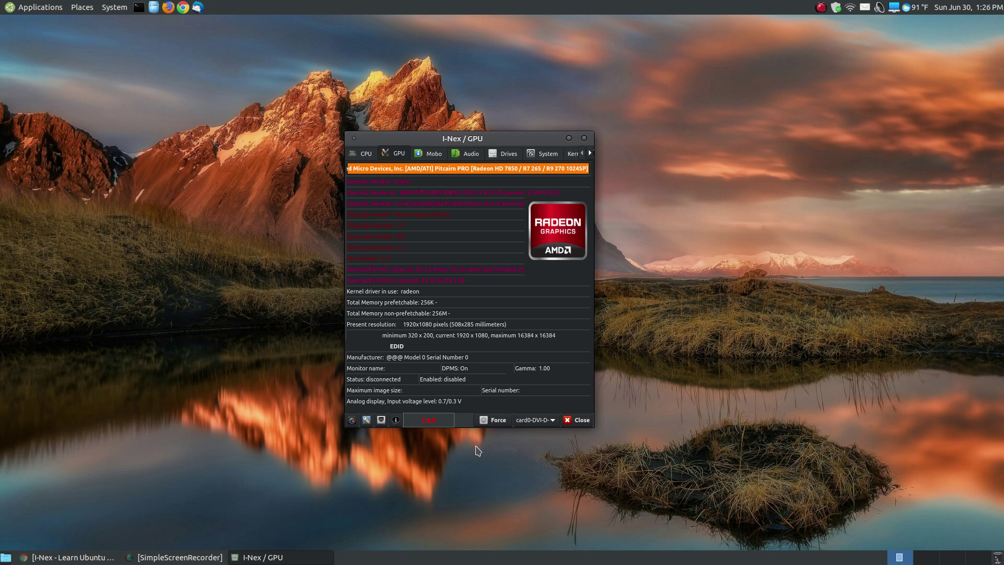
{"action": "left_click", "coordinate": [549, 421]}
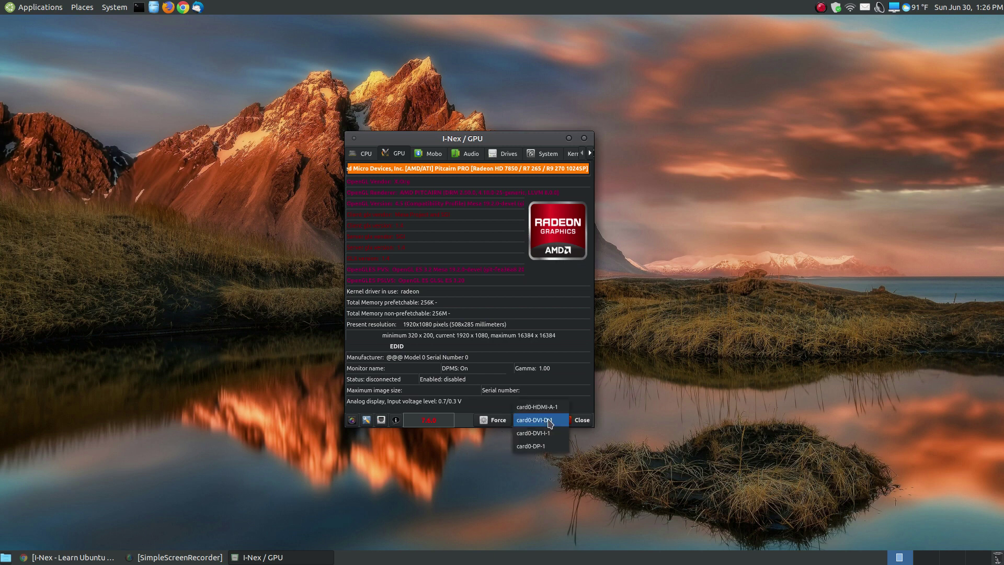
{"action": "left_click", "coordinate": [550, 421]}
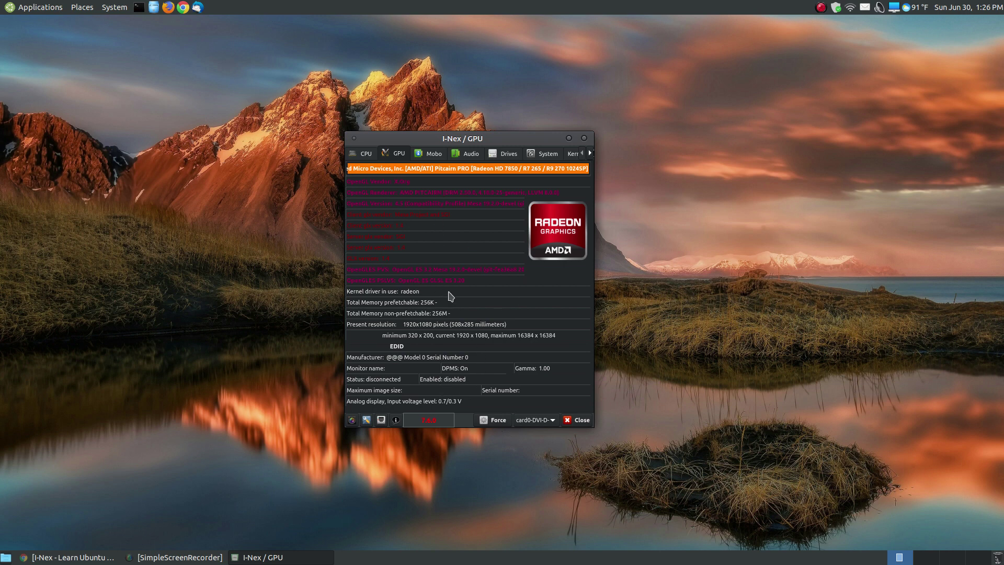
{"action": "left_click", "coordinate": [431, 157]}
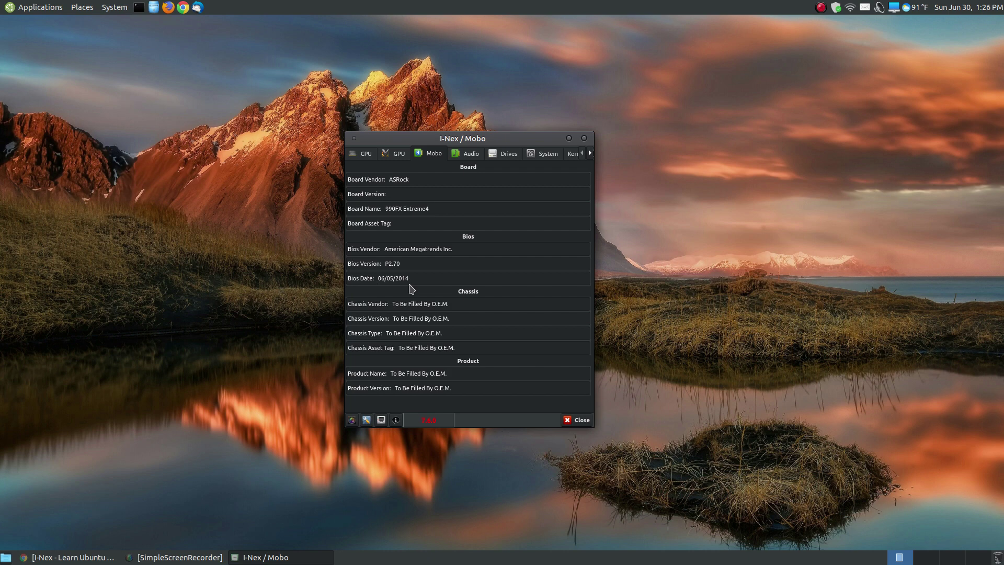
Show the audio hardware details, switch the sound card to CMI8786 - Xonar DG, and check the end of the codec information
{"action": "left_click", "coordinate": [469, 157]}
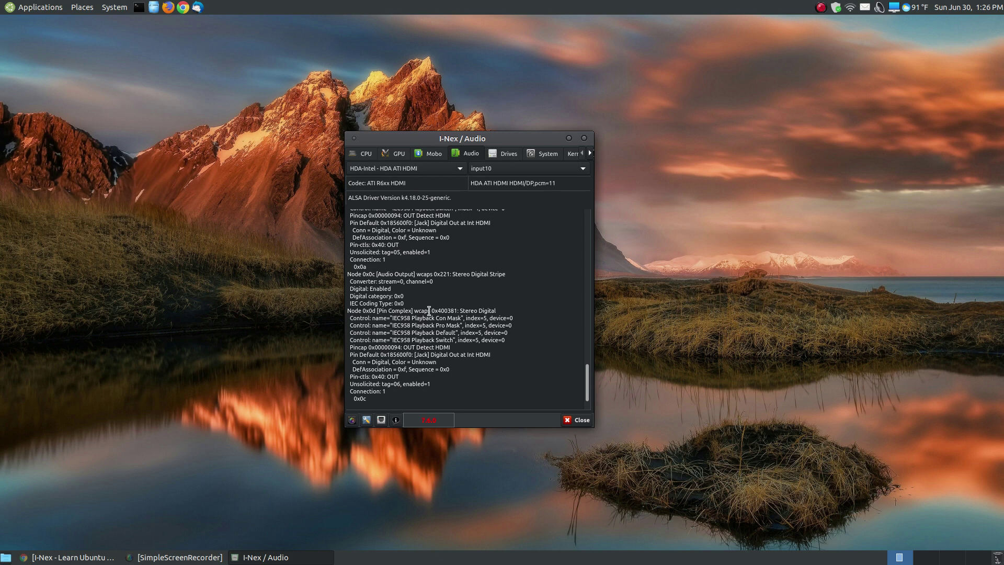
{"action": "left_click", "coordinate": [460, 170]}
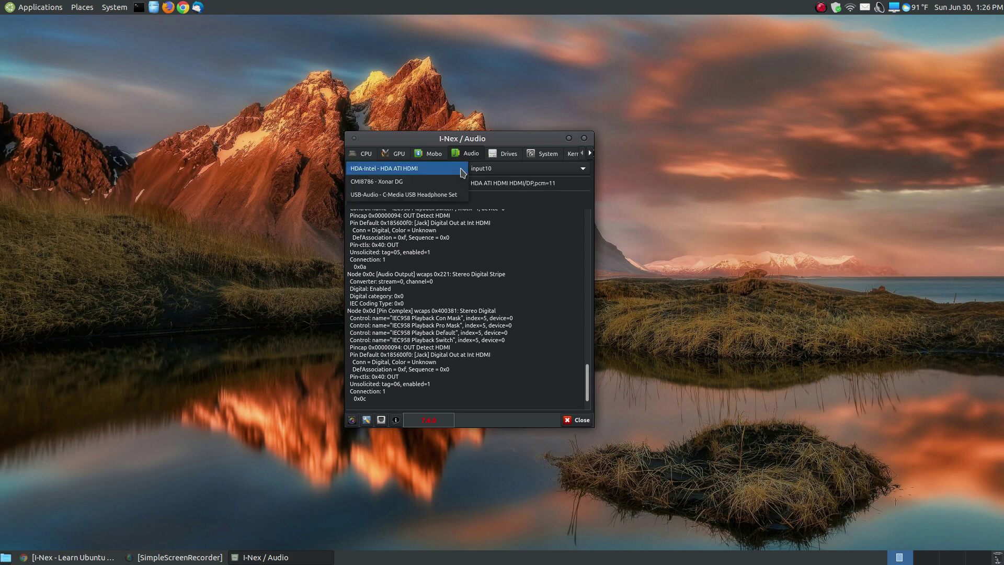
{"action": "left_click", "coordinate": [462, 170]}
{"action": "left_click", "coordinate": [462, 171]}
{"action": "left_click", "coordinate": [406, 182]}
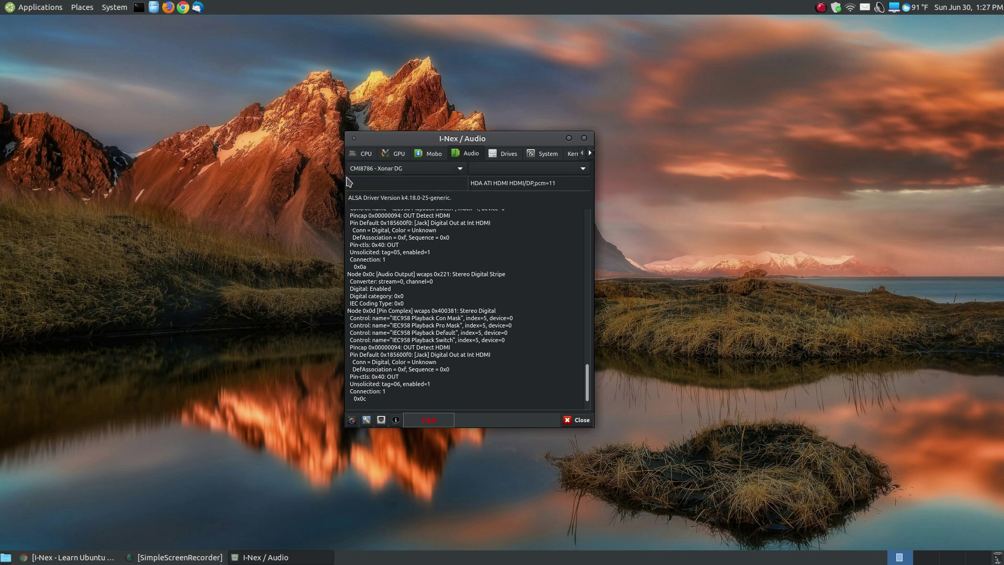
{"action": "left_click", "coordinate": [464, 174]}
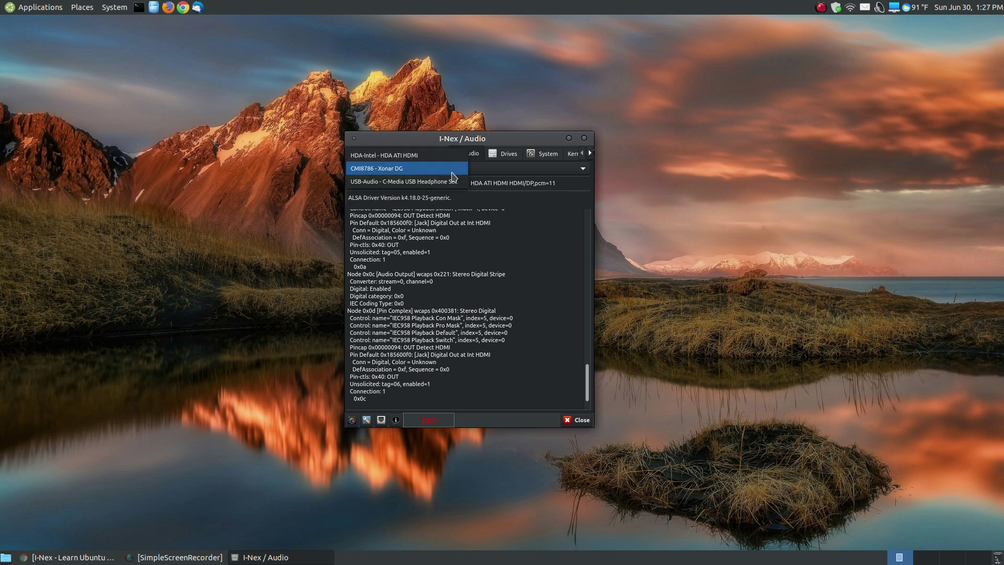
{"action": "left_click", "coordinate": [394, 169]}
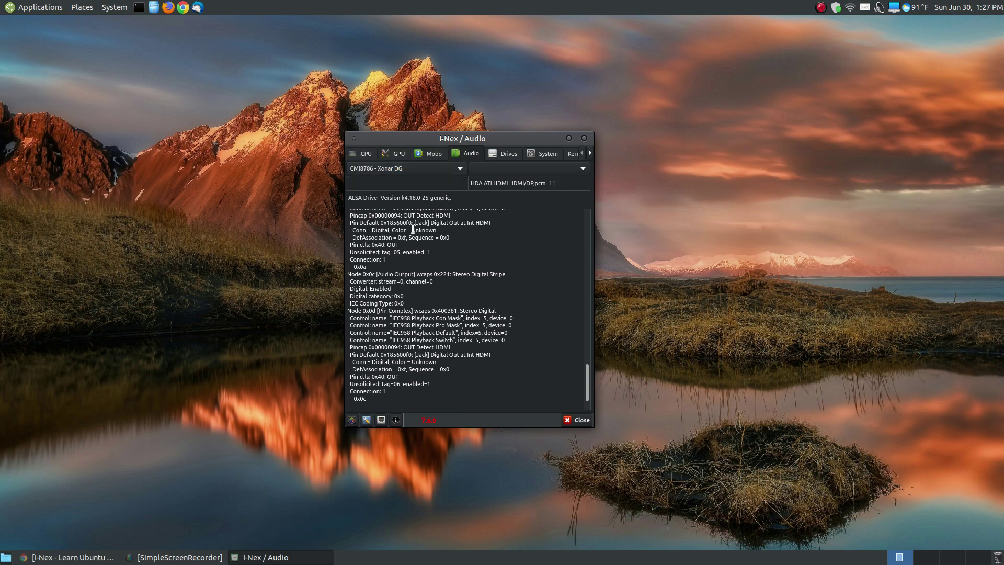
{"action": "mouse_move", "coordinate": [587, 392]}
{"action": "left_mouse_down"}
{"action": "mouse_move", "coordinate": [588, 241]}
{"action": "mouse_move", "coordinate": [585, 409]}
{"action": "left_mouse_up"}
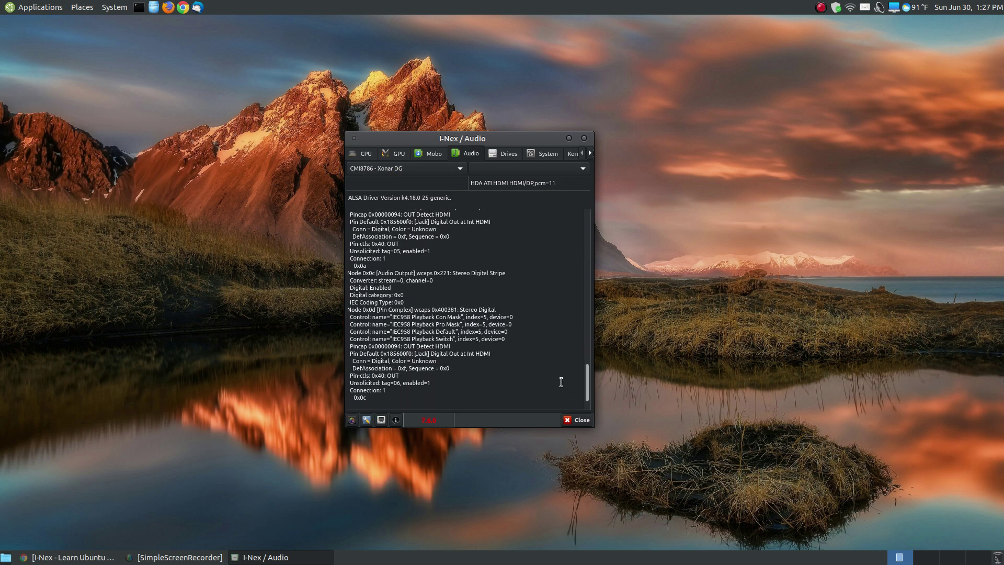
Show the drive information for sda and examine its capacity, filesystem and the explanation of the Add random value
{"action": "left_click", "coordinate": [504, 157]}
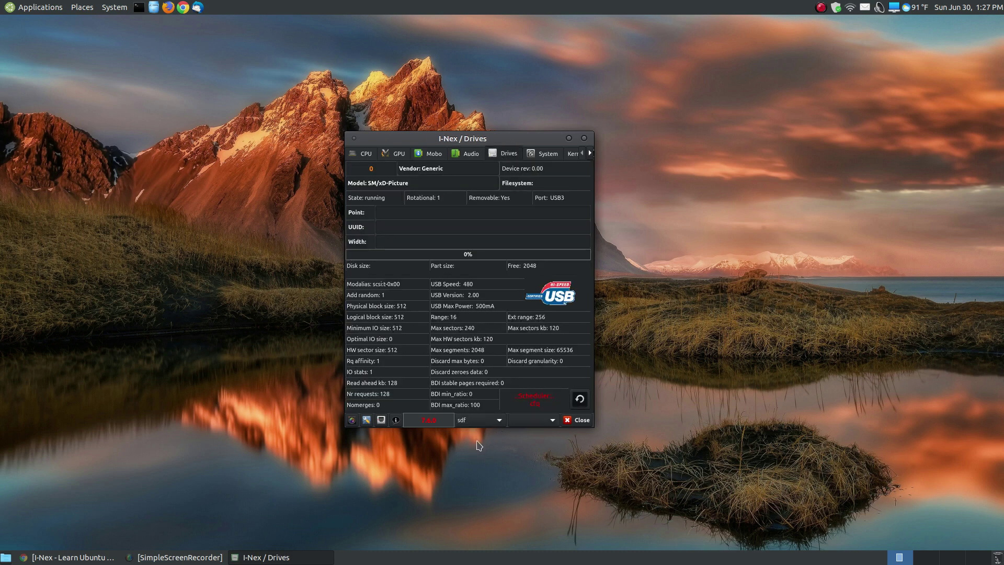
{"action": "left_click", "coordinate": [496, 423]}
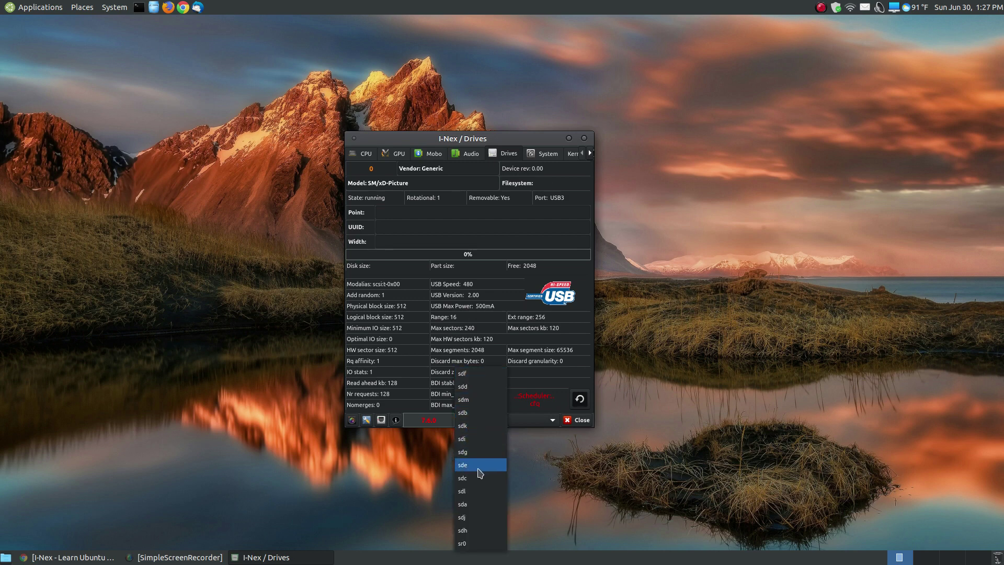
{"action": "left_click", "coordinate": [472, 504]}
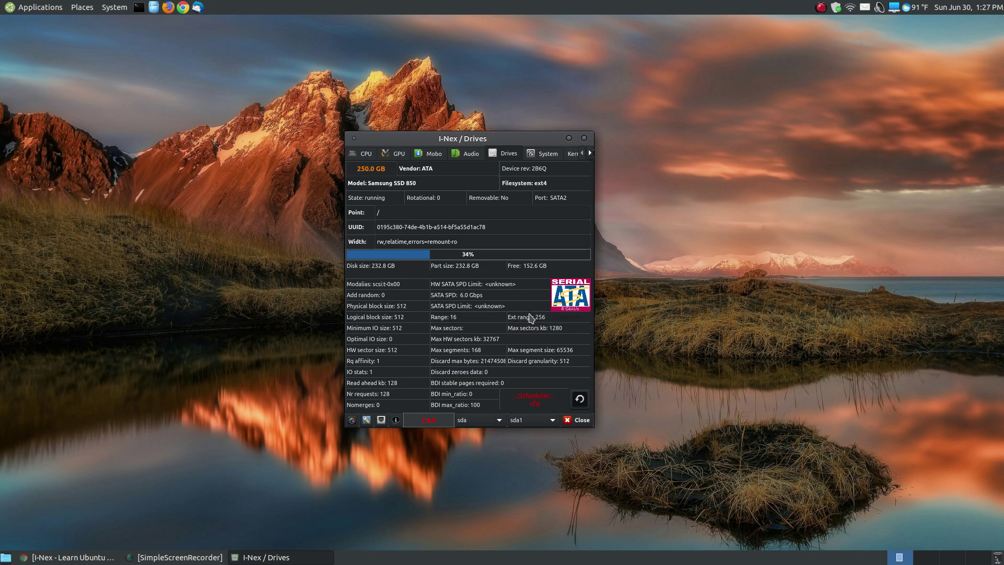
{"action": "mouse_move", "coordinate": [385, 298]}
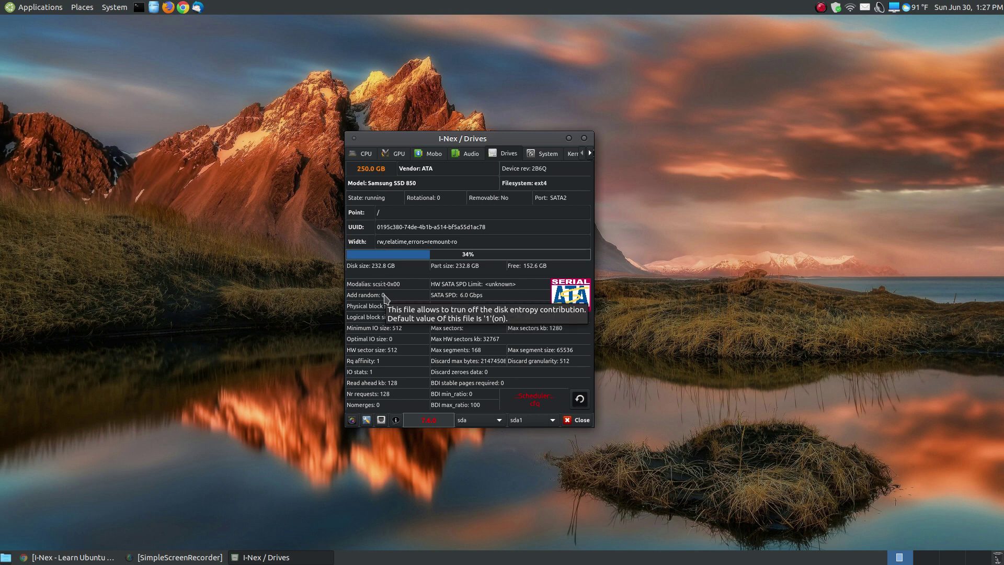
{"action": "mouse_move", "coordinate": [534, 285]}
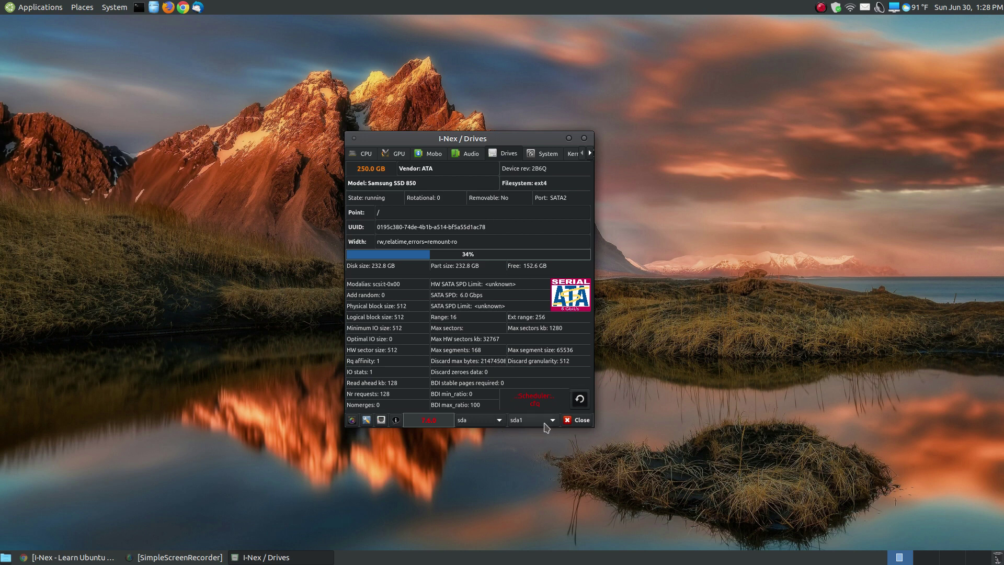
Inspect the drive information for sdc and sdb
{"action": "left_click", "coordinate": [496, 422]}
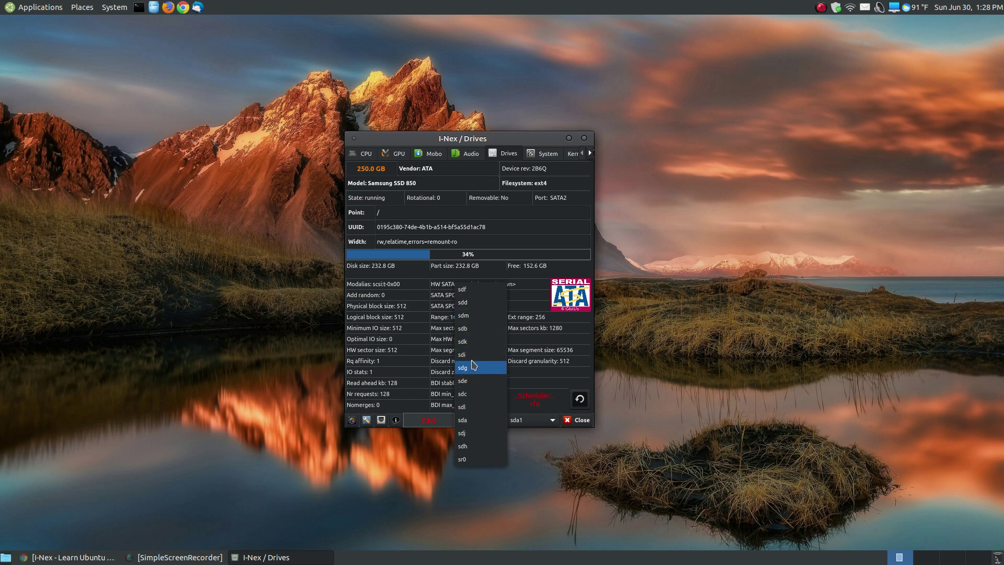
{"action": "left_click", "coordinate": [472, 394]}
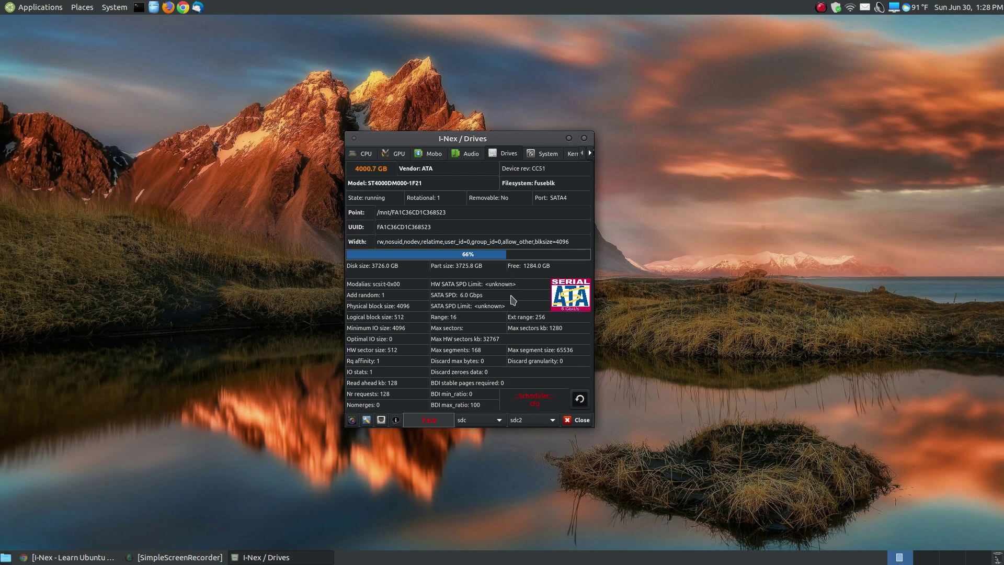
{"action": "left_click", "coordinate": [500, 424]}
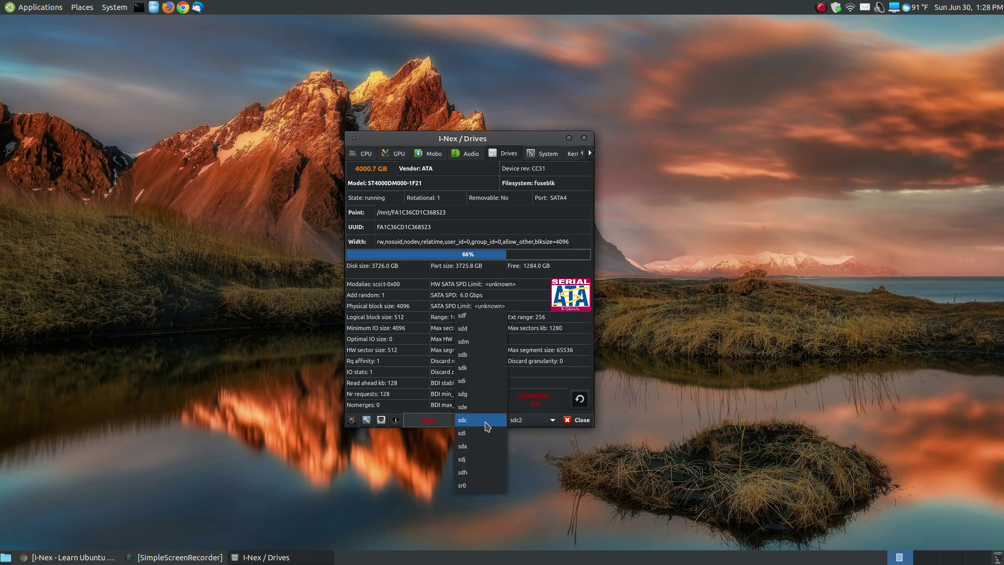
{"action": "left_click", "coordinate": [479, 355]}
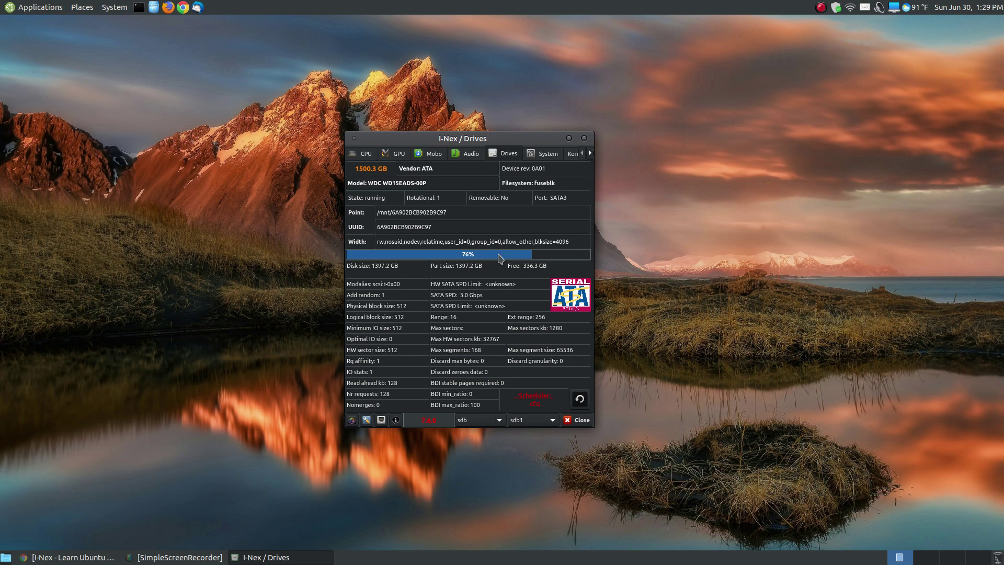
Review the distribution and desktop environment details, and point out the desktop's About MATE entry without opening it
{"action": "left_click", "coordinate": [545, 159]}
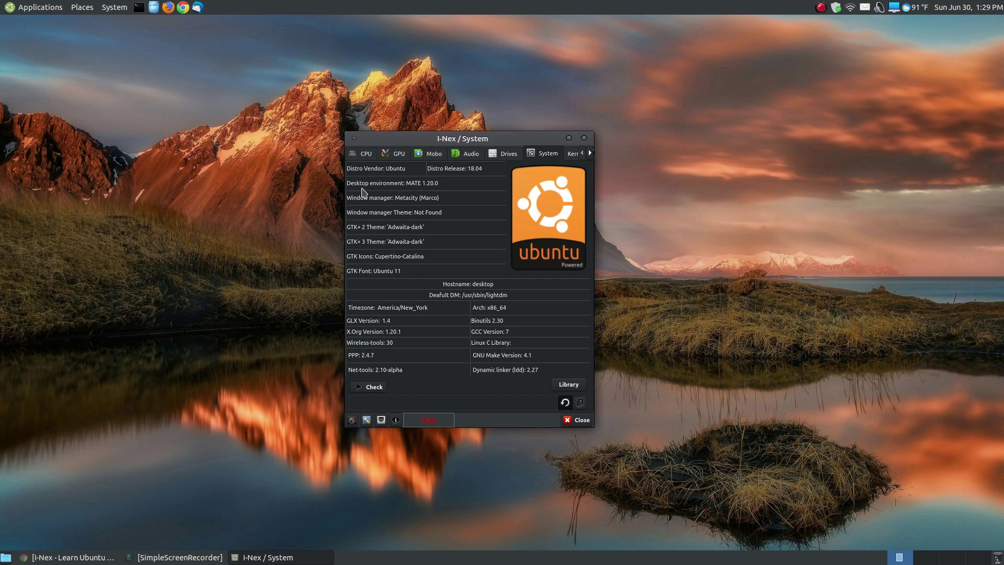
{"action": "left_click", "coordinate": [113, 8]}
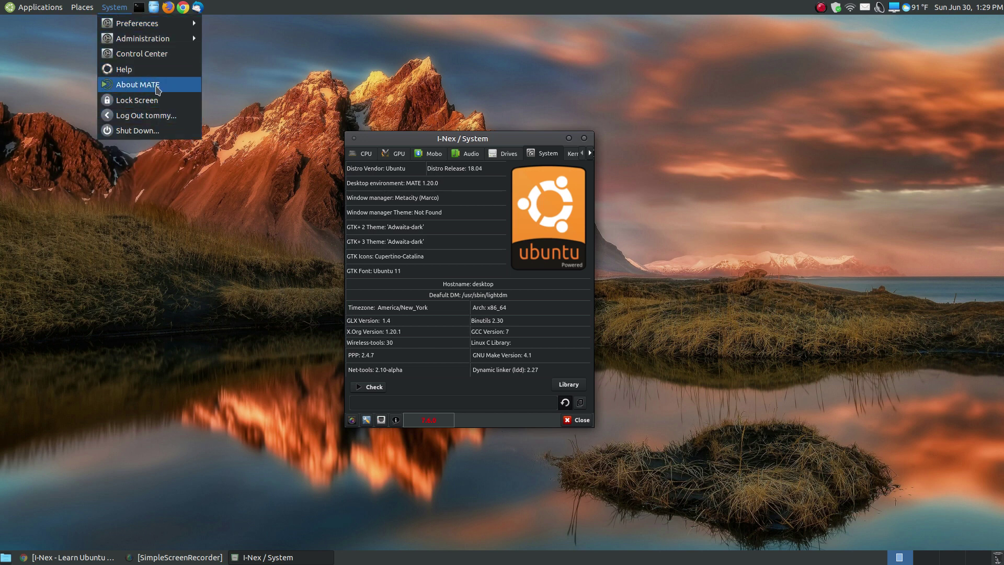
{"action": "left_click", "coordinate": [492, 142]}
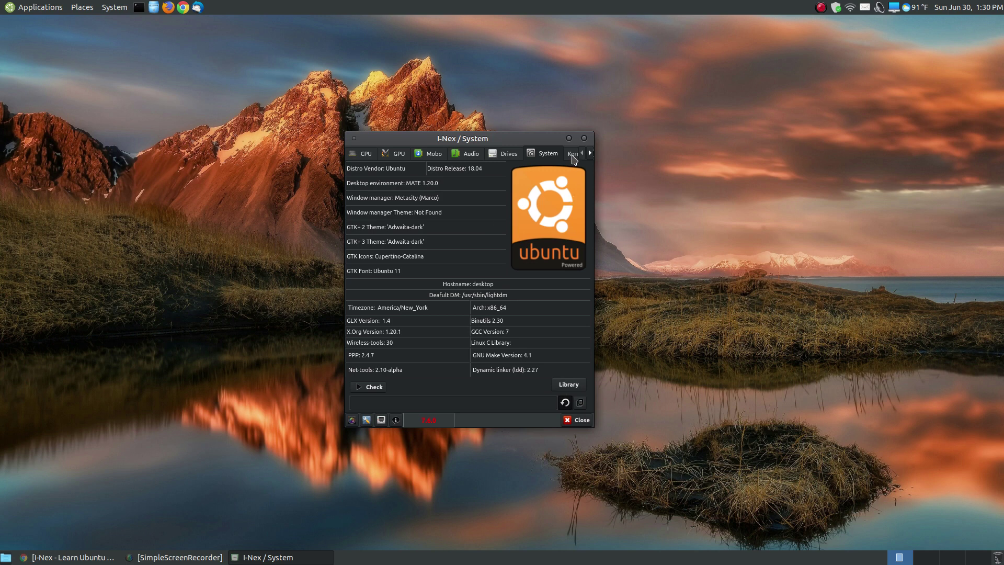
Review the kernel details with the installed kernels, and show the standard memory and swap usage information
{"action": "left_click", "coordinate": [573, 154]}
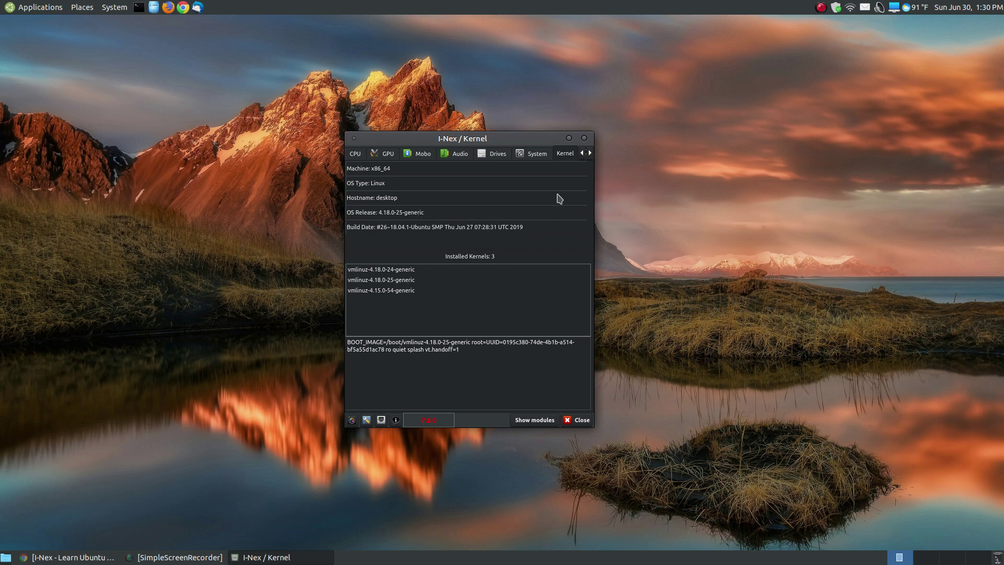
{"action": "left_click", "coordinate": [590, 157]}
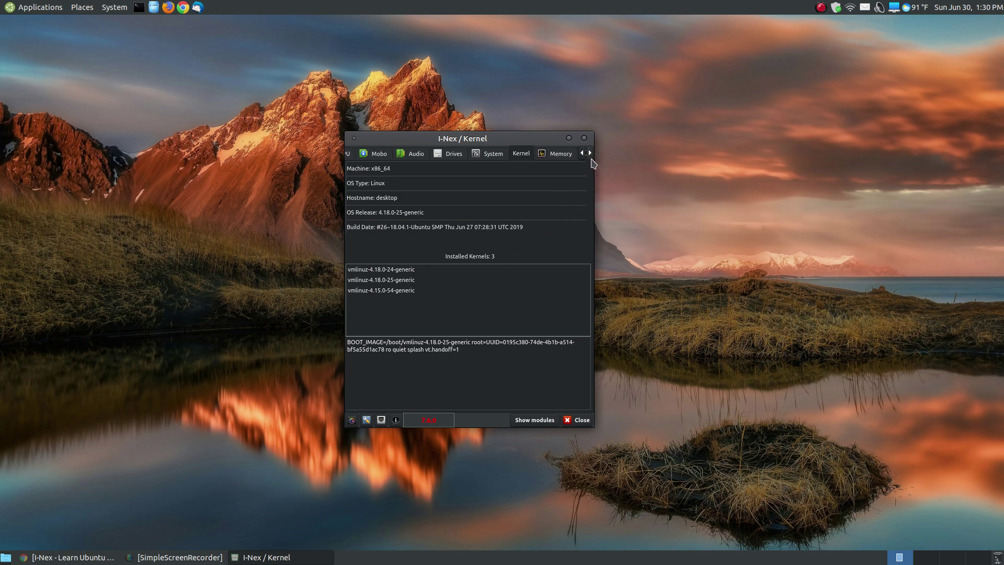
{"action": "left_click", "coordinate": [591, 157]}
{"action": "left_click", "coordinate": [591, 157]}
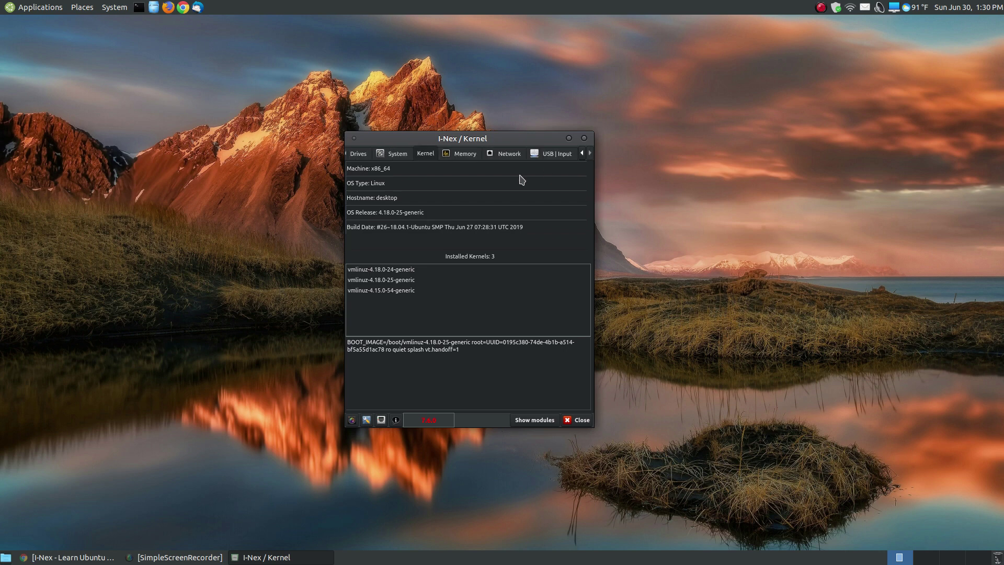
{"action": "left_click", "coordinate": [465, 155]}
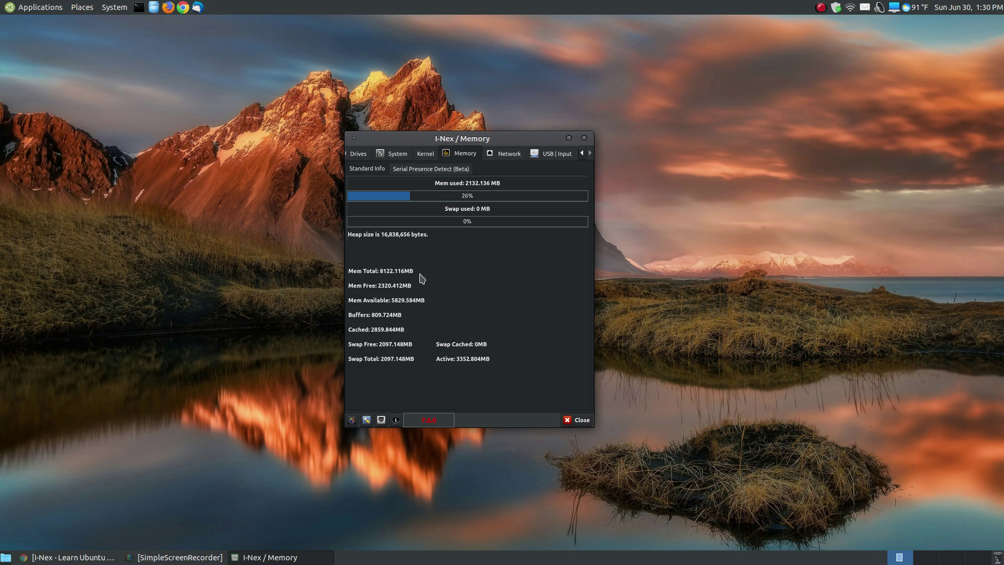
Show the network adapter details and the USB and input device information, and look over the plugged USB devices, keeping usb5 selected
{"action": "left_click", "coordinate": [506, 157]}
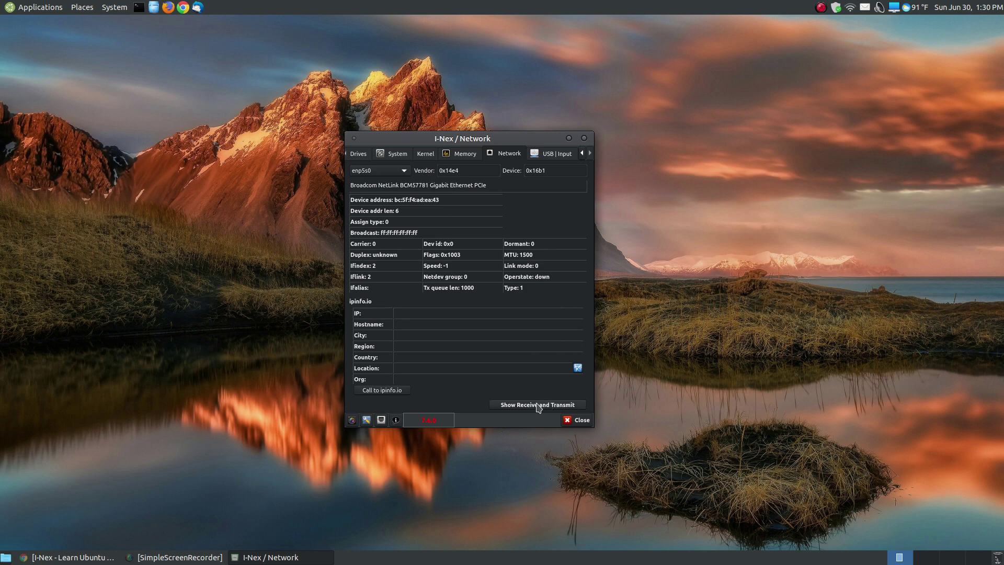
{"action": "left_click", "coordinate": [546, 157]}
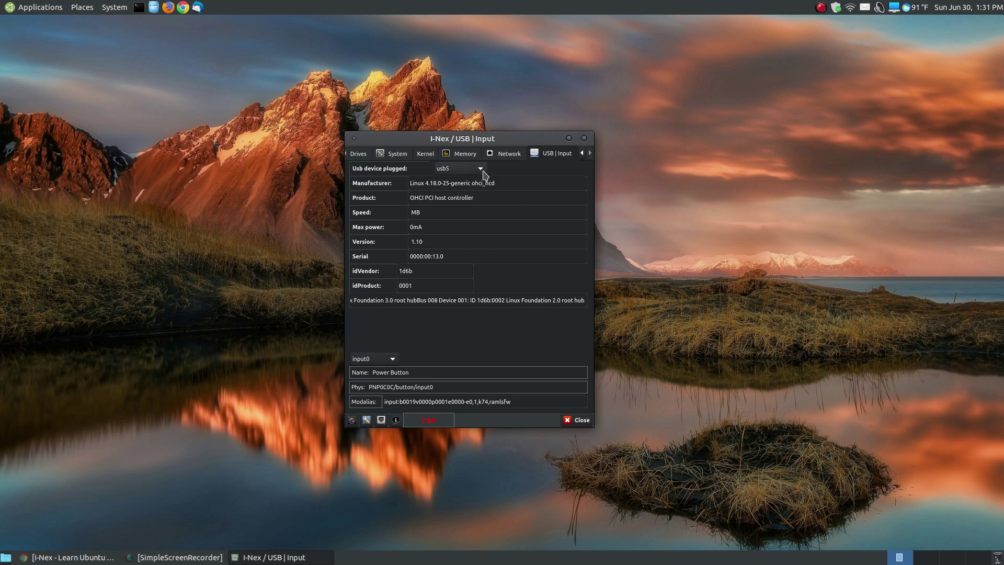
{"action": "left_click", "coordinate": [483, 170]}
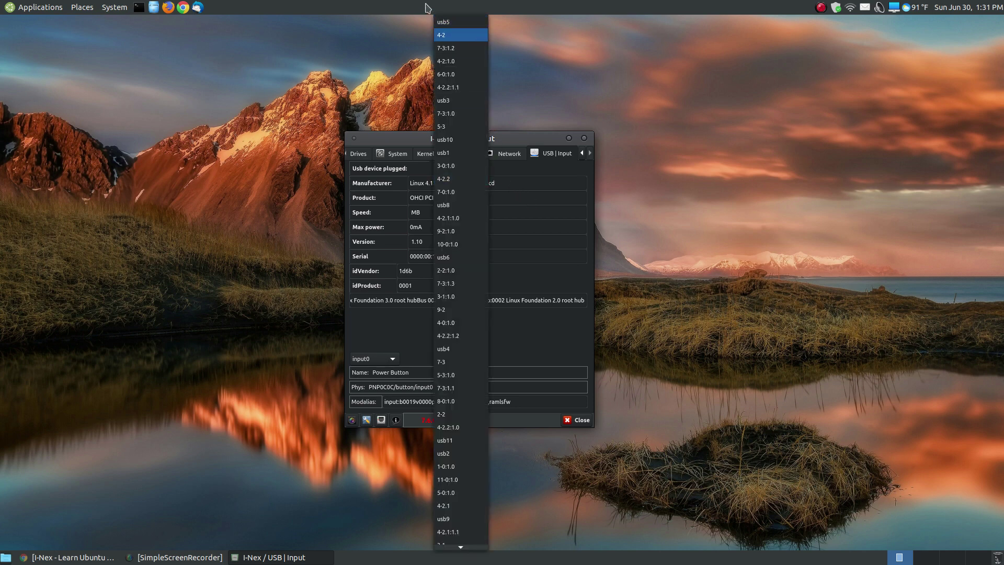
{"action": "left_click", "coordinate": [527, 232]}
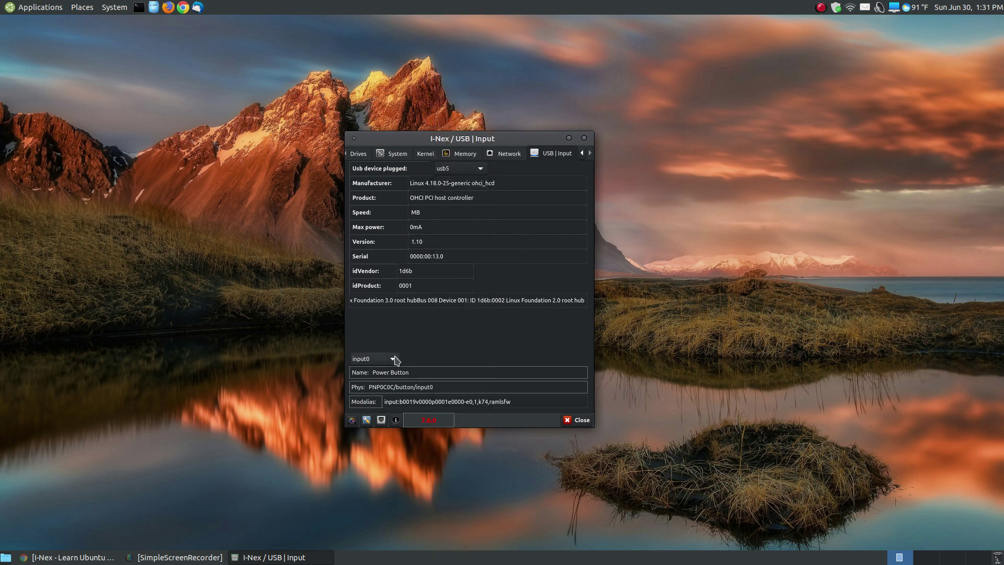
Look through the input device list in the USB and input information, showing the details for input1 and input6
{"action": "left_click", "coordinate": [395, 358]}
{"action": "left_click", "coordinate": [401, 361]}
{"action": "left_click", "coordinate": [395, 363]}
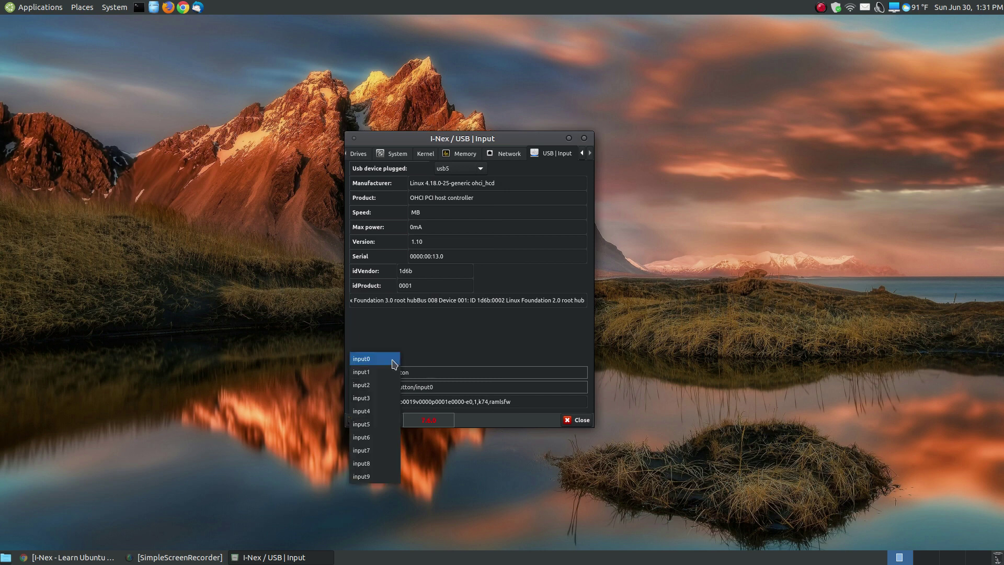
{"action": "left_click", "coordinate": [445, 356]}
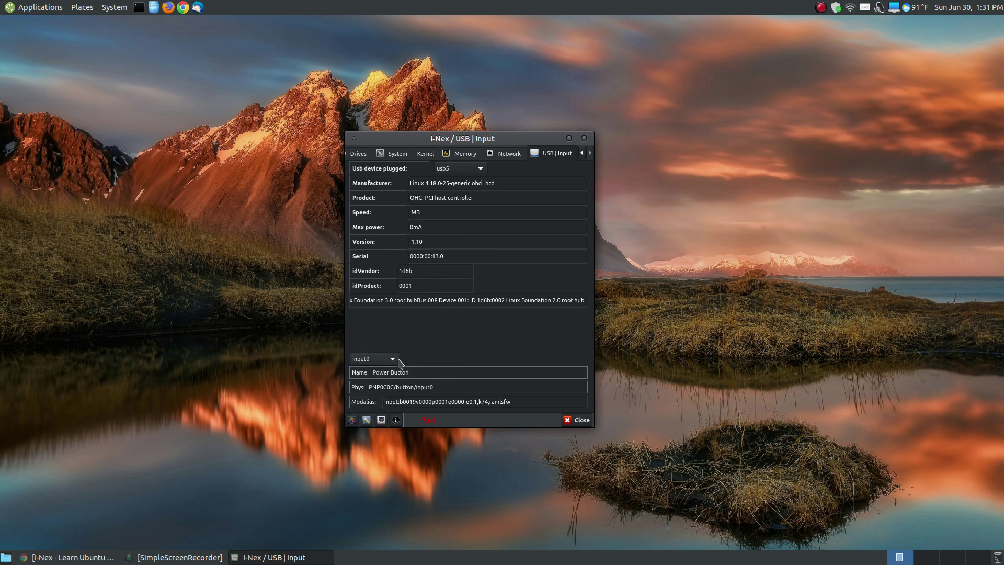
{"action": "left_click", "coordinate": [395, 360]}
{"action": "left_click", "coordinate": [374, 372]}
{"action": "left_click", "coordinate": [397, 364]}
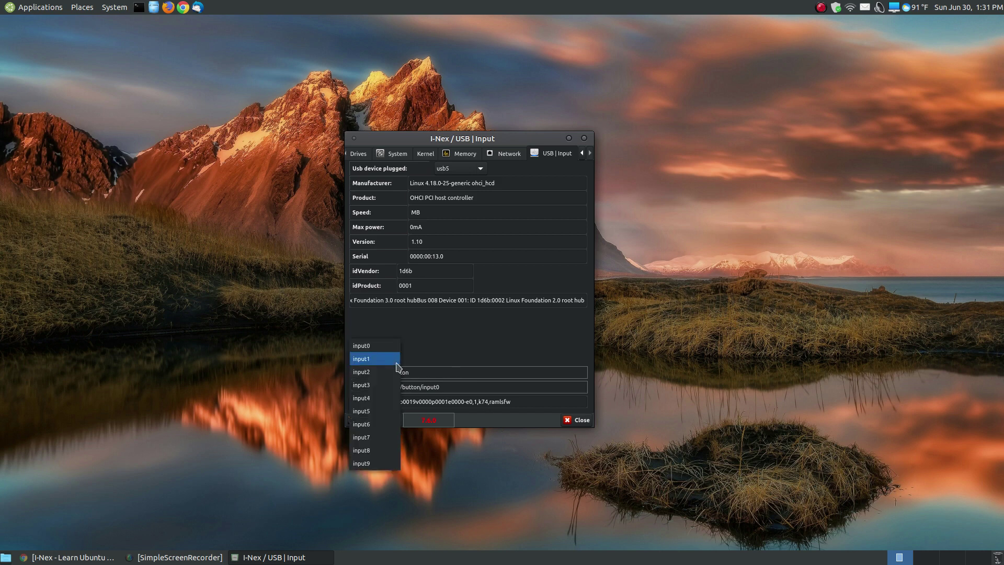
{"action": "left_click", "coordinate": [364, 425]}
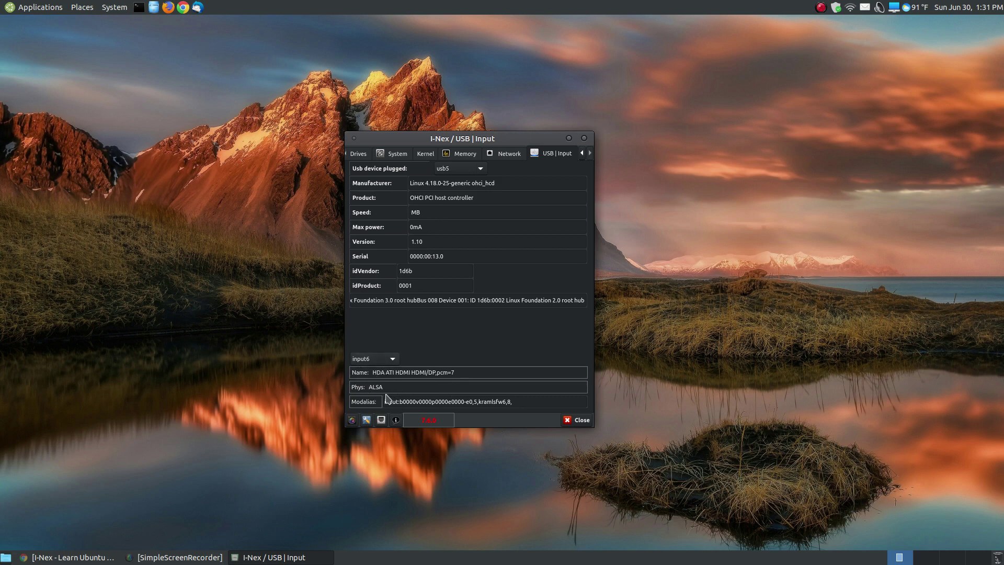
{"action": "left_click", "coordinate": [395, 360]}
{"action": "left_click", "coordinate": [467, 366]}
Go back to the CPU information, glance over the CPUID details, and switch to the CPUINFO overview
{"action": "left_click", "coordinate": [582, 154]}
{"action": "left_click", "coordinate": [582, 153]}
{"action": "left_click", "coordinate": [582, 153]}
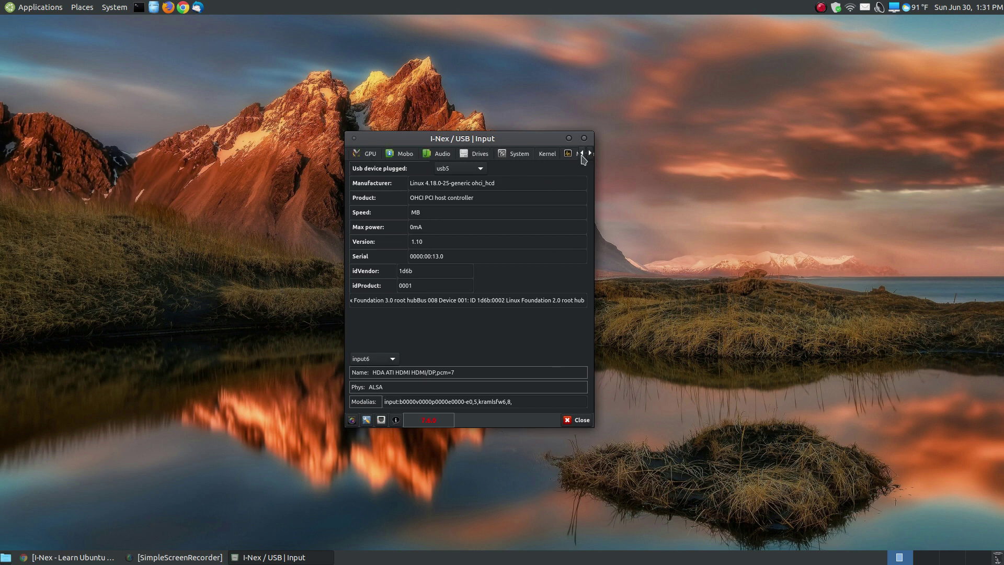
{"action": "left_click", "coordinate": [582, 153]}
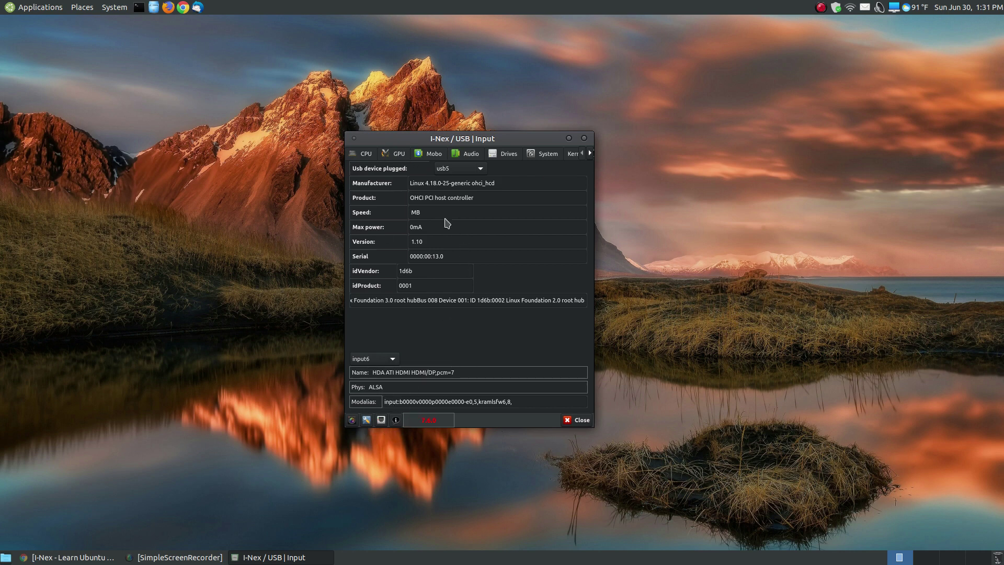
{"action": "left_click", "coordinate": [367, 154]}
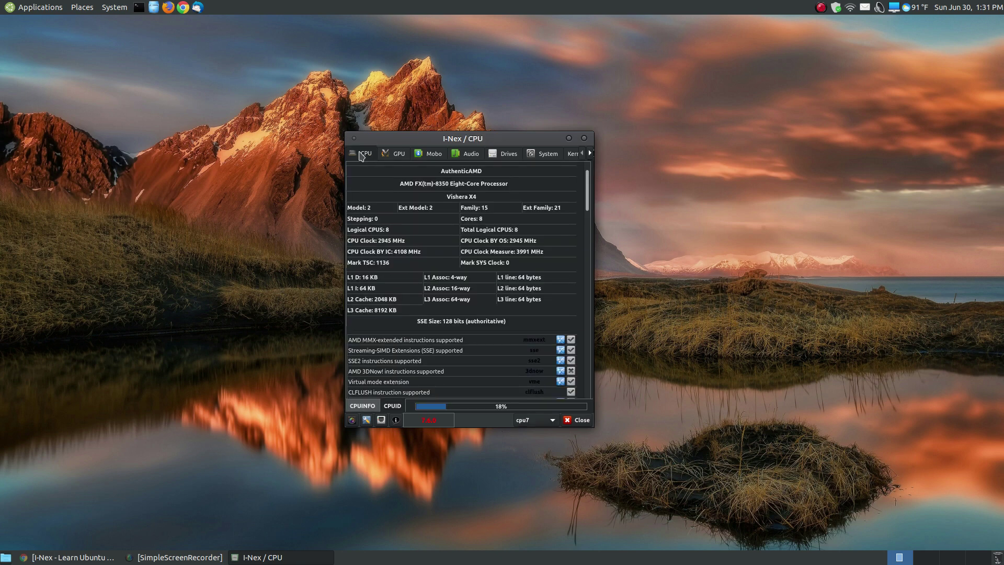
{"action": "left_click_drag", "start_coordinate": [589, 207], "coordinate": [598, 167]}
{"action": "left_click", "coordinate": [361, 406]}
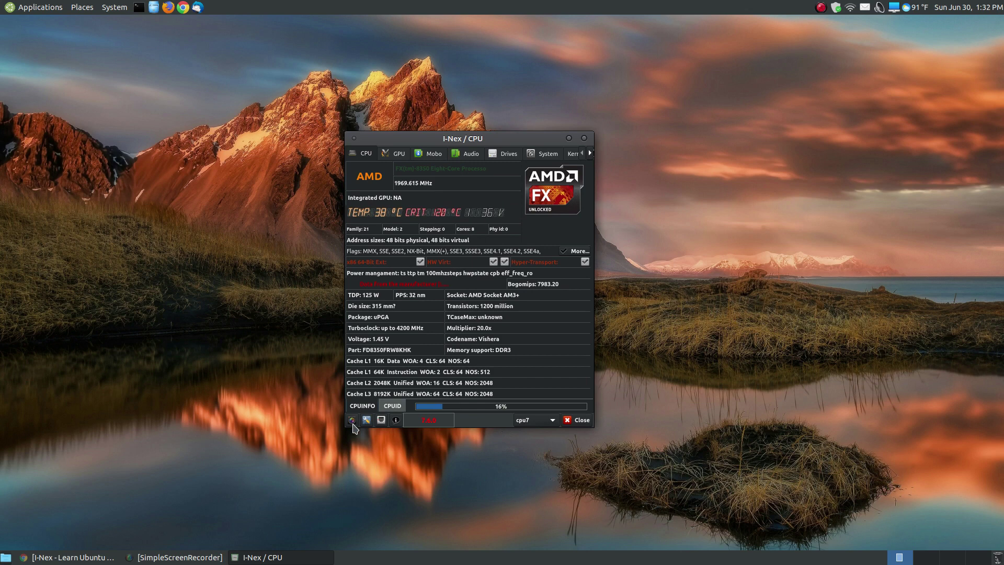
Point out the screenshot programs among the desktop's Accessories applications without launching any of them
{"action": "left_click", "coordinate": [21, 8]}
{"action": "mouse_move", "coordinate": [84, 23]}
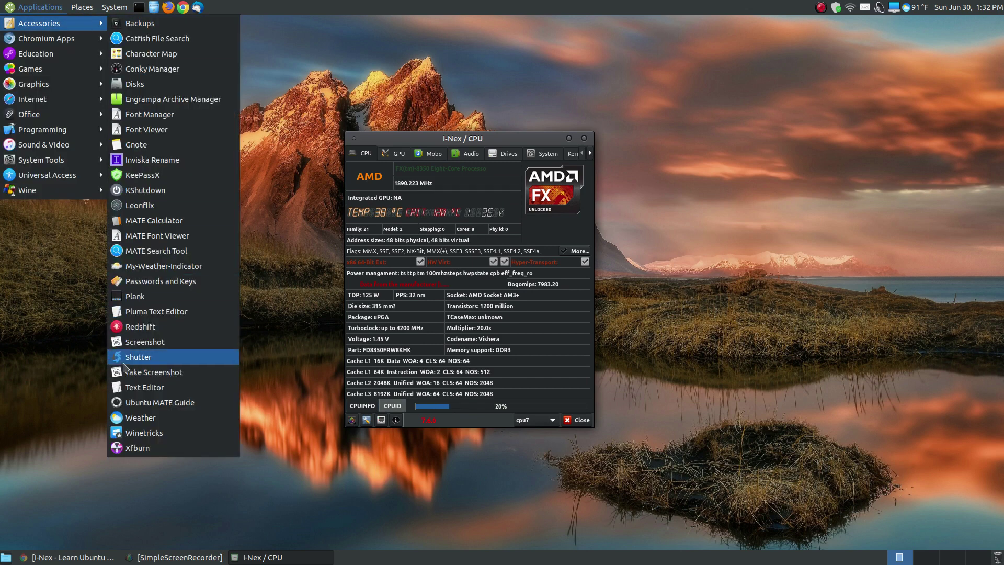
{"action": "left_click", "coordinate": [437, 140]}
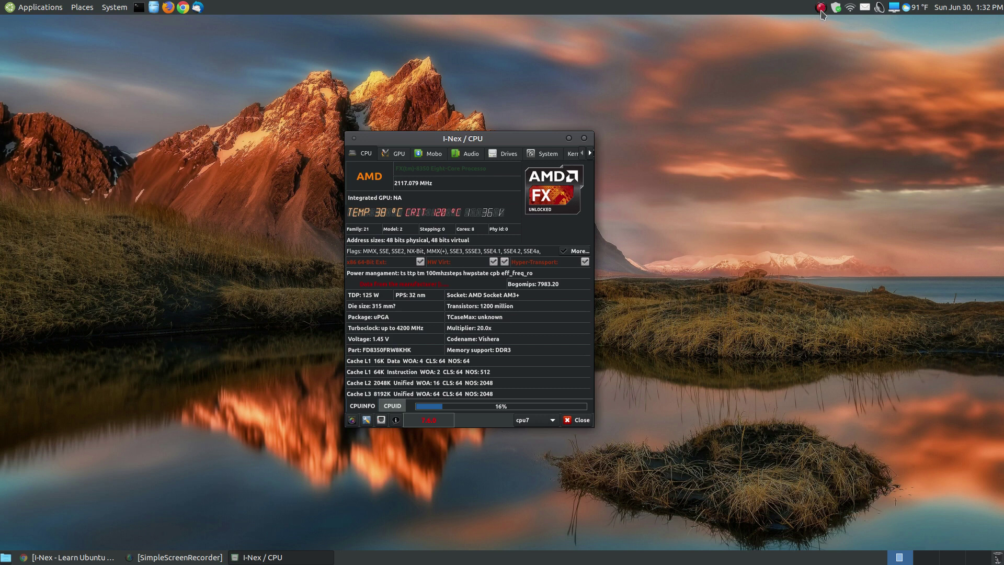
Capture the CPU window with I-Nex's screenshot tool, look over the file format and name options, and close it without saving
{"action": "left_click", "coordinate": [352, 421]}
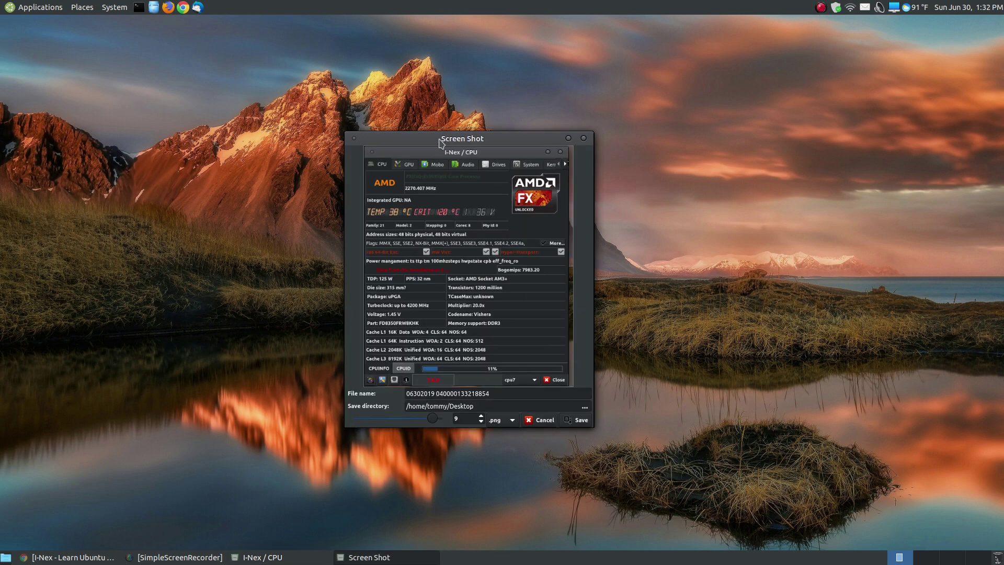
{"action": "left_click_drag", "start_coordinate": [474, 138], "coordinate": [759, 121]}
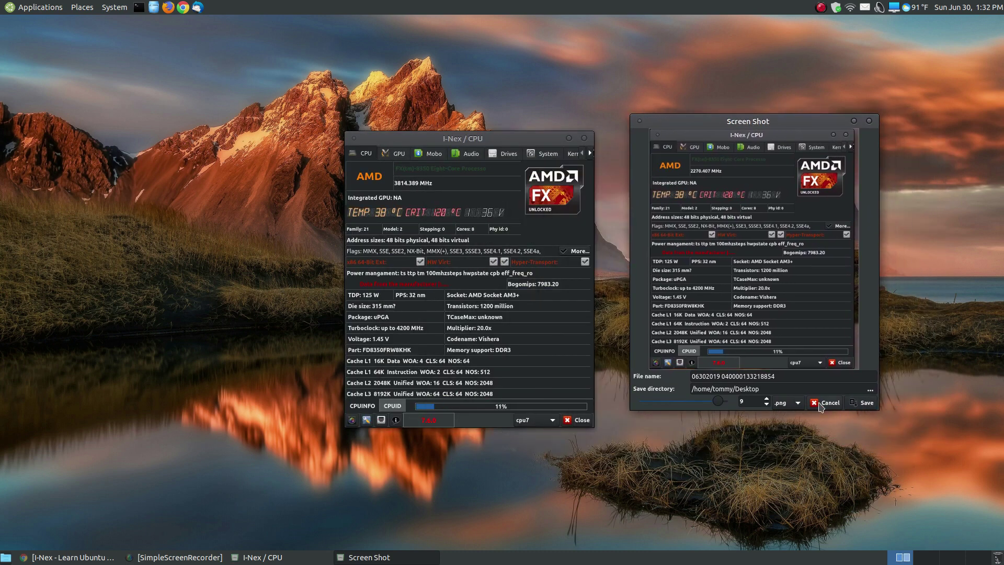
{"action": "left_click", "coordinate": [802, 408]}
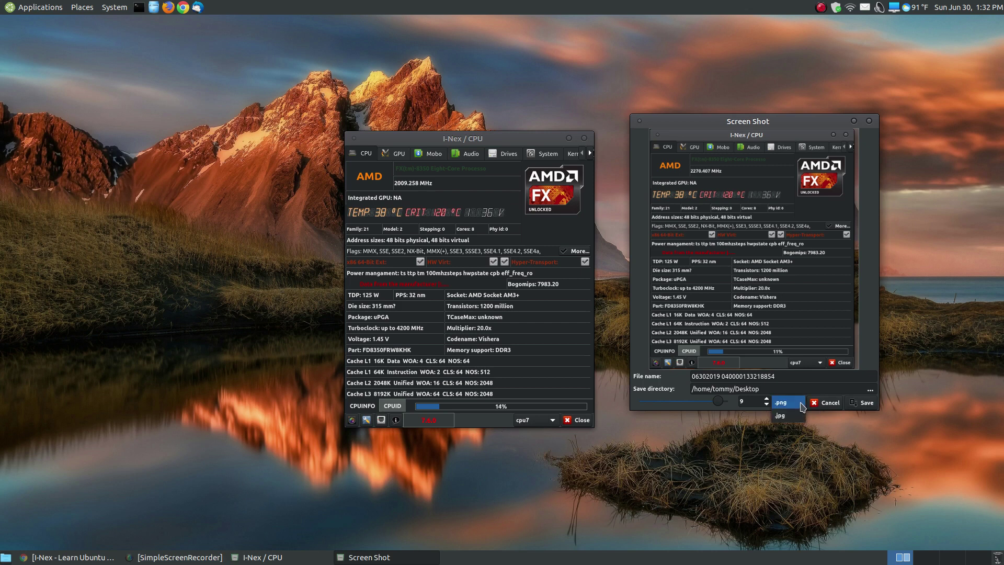
{"action": "left_click", "coordinate": [802, 406]}
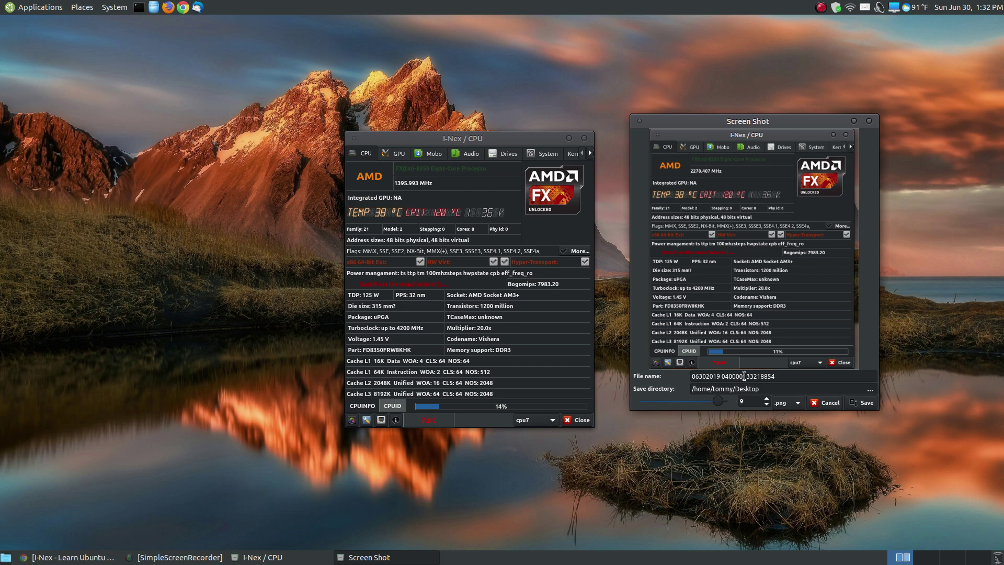
{"action": "left_click_drag", "start_coordinate": [788, 376], "coordinate": [680, 376]}
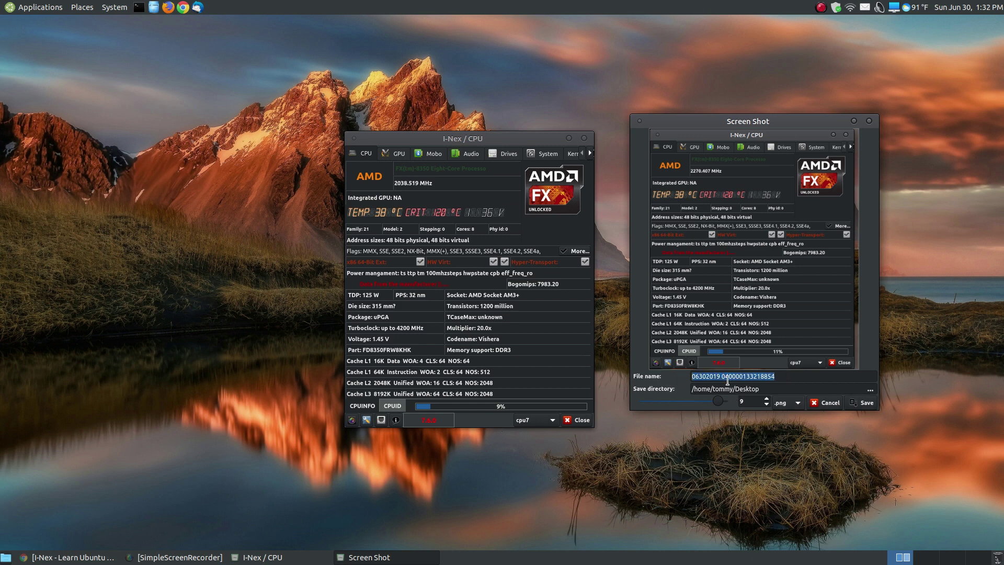
{"action": "left_click", "coordinate": [868, 121]}
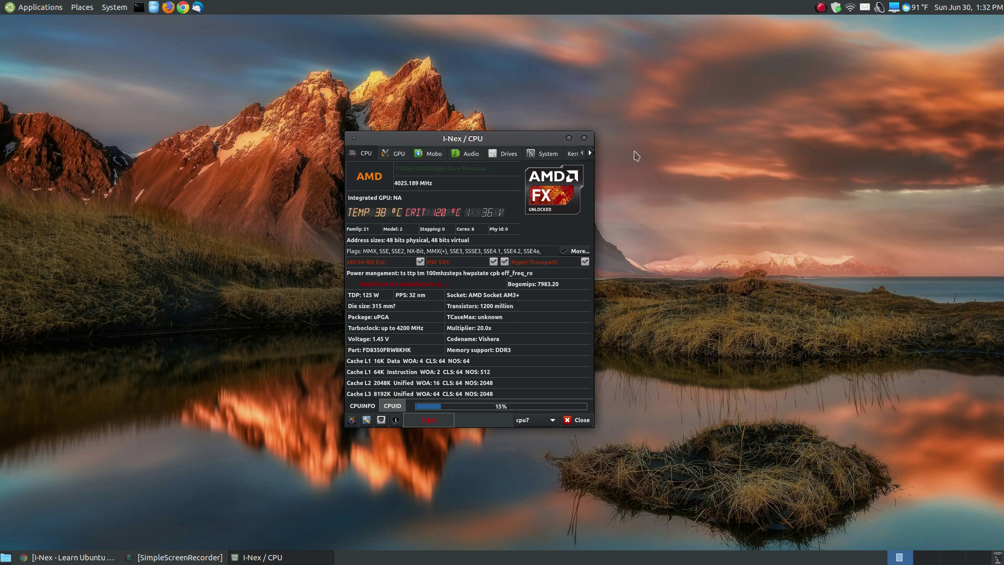
View the Cerbero account options, and look over the report contents and nopaste services without generating a report
{"action": "left_click", "coordinate": [367, 420]}
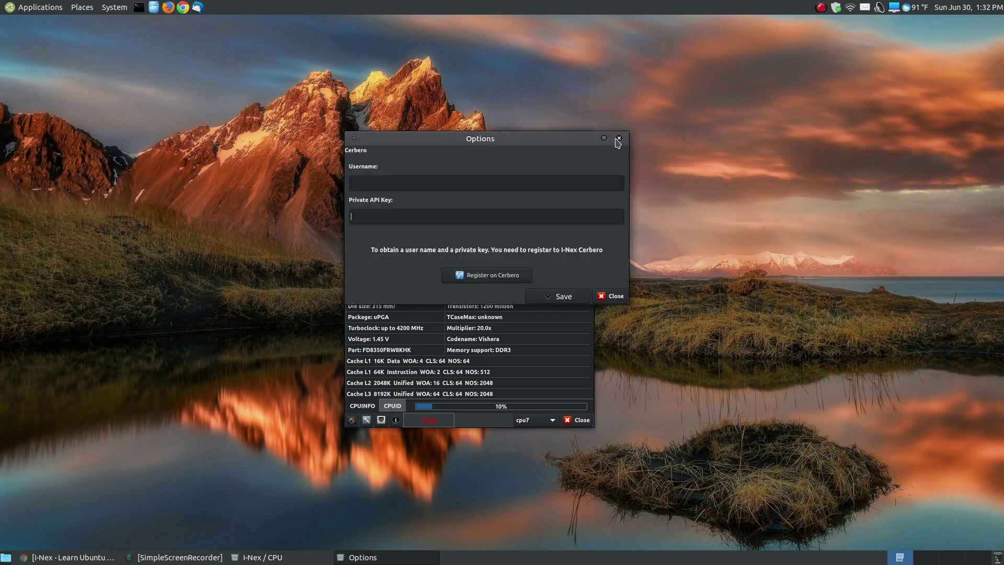
{"action": "left_click", "coordinate": [618, 138]}
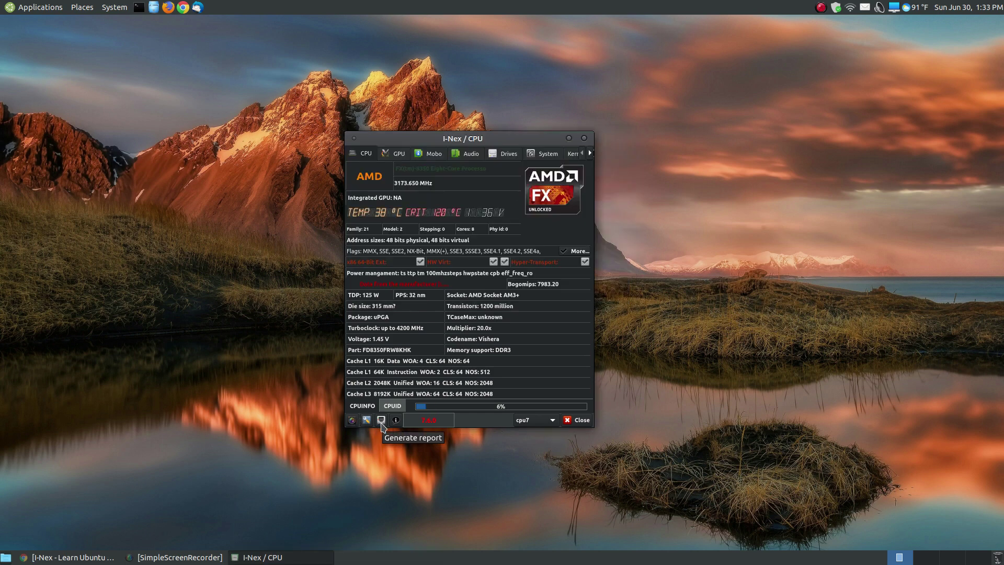
{"action": "left_click", "coordinate": [381, 420]}
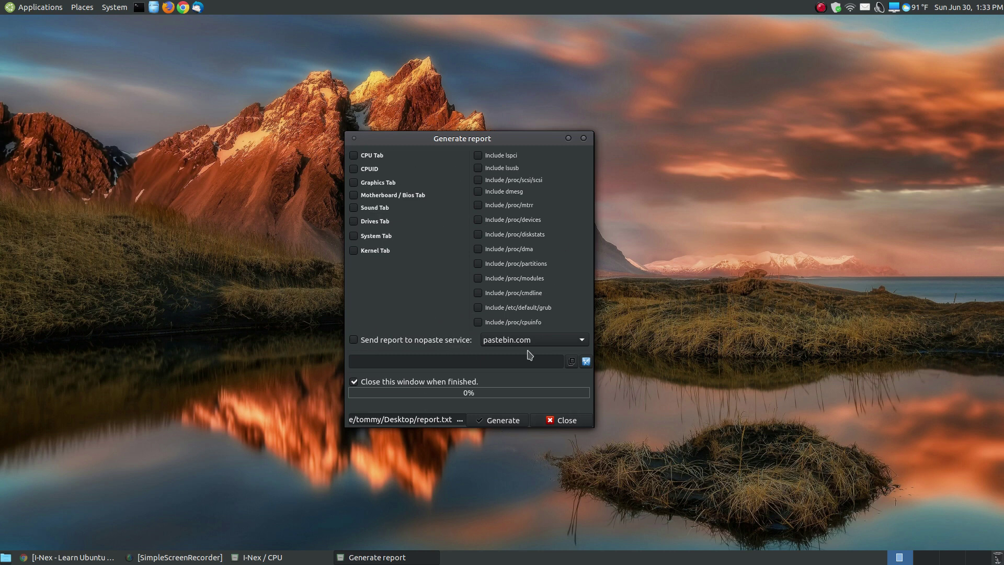
{"action": "left_click", "coordinate": [582, 341]}
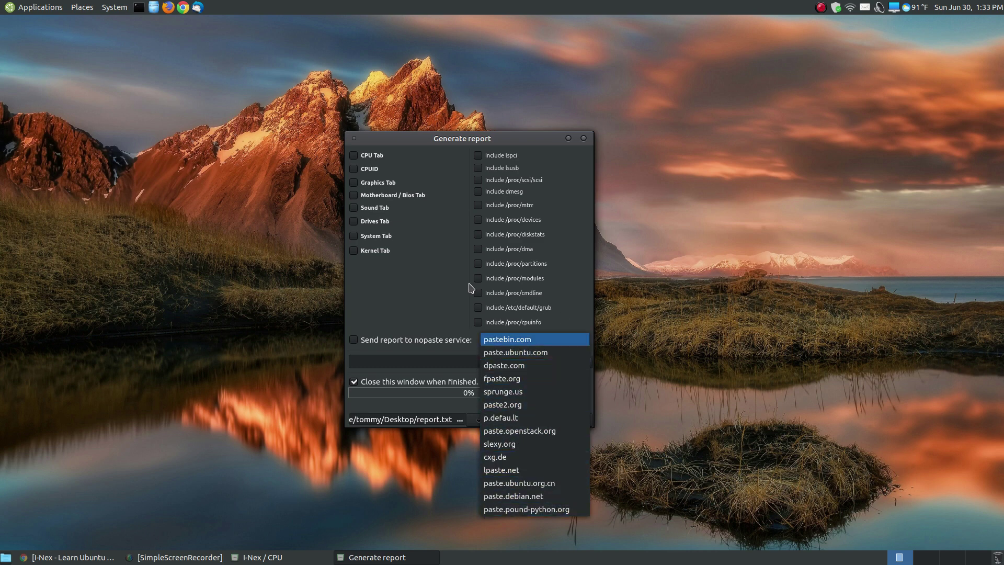
{"action": "left_click", "coordinate": [442, 289]}
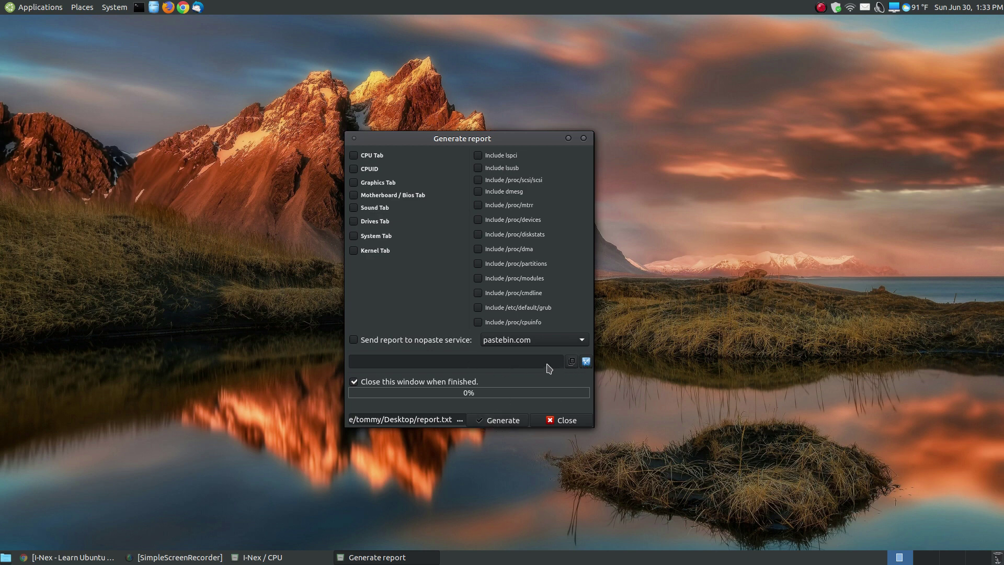
{"action": "left_click", "coordinate": [561, 422]}
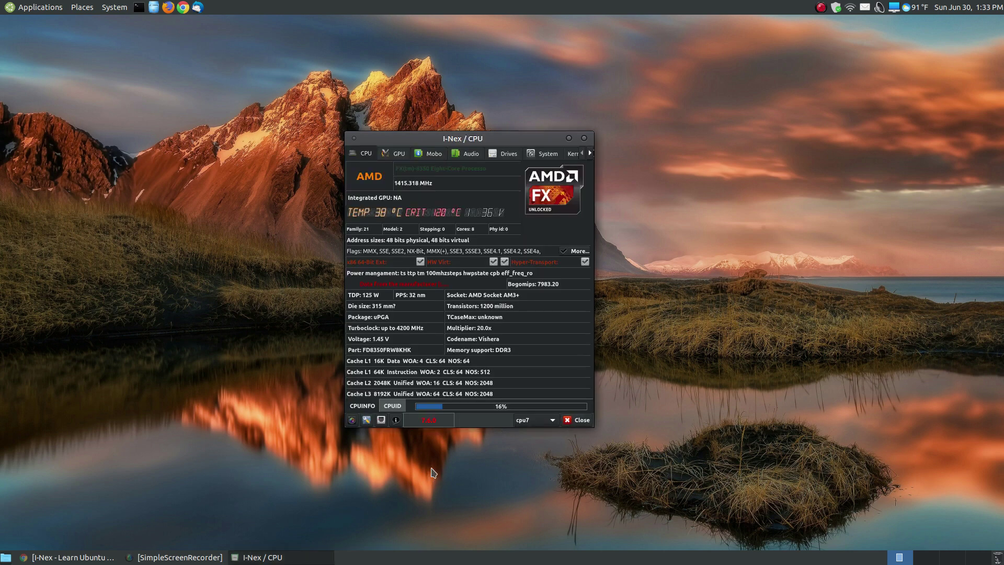
Review the version, thanks and license information about I-Nex, and close it
{"action": "left_click", "coordinate": [395, 420]}
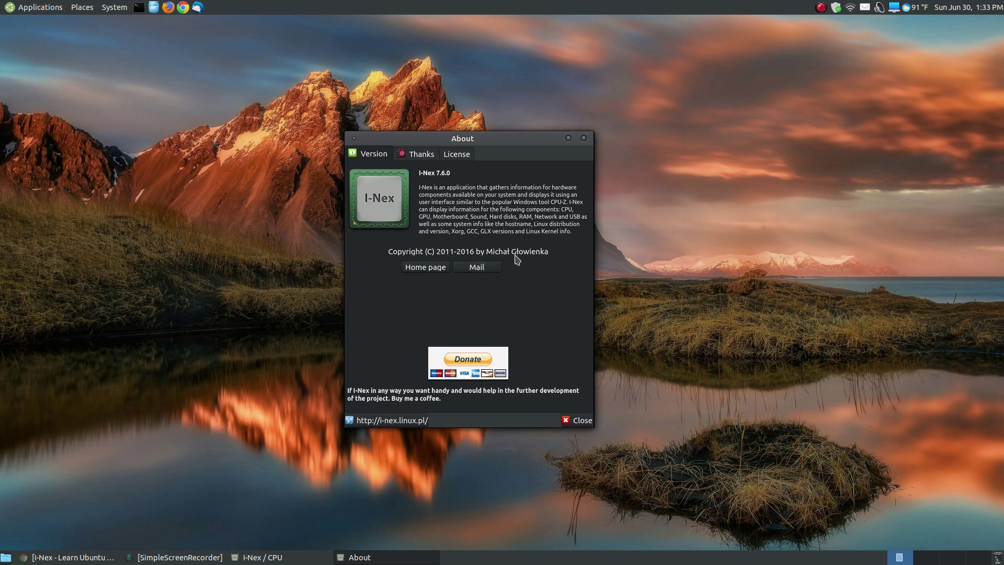
{"action": "left_click", "coordinate": [421, 154]}
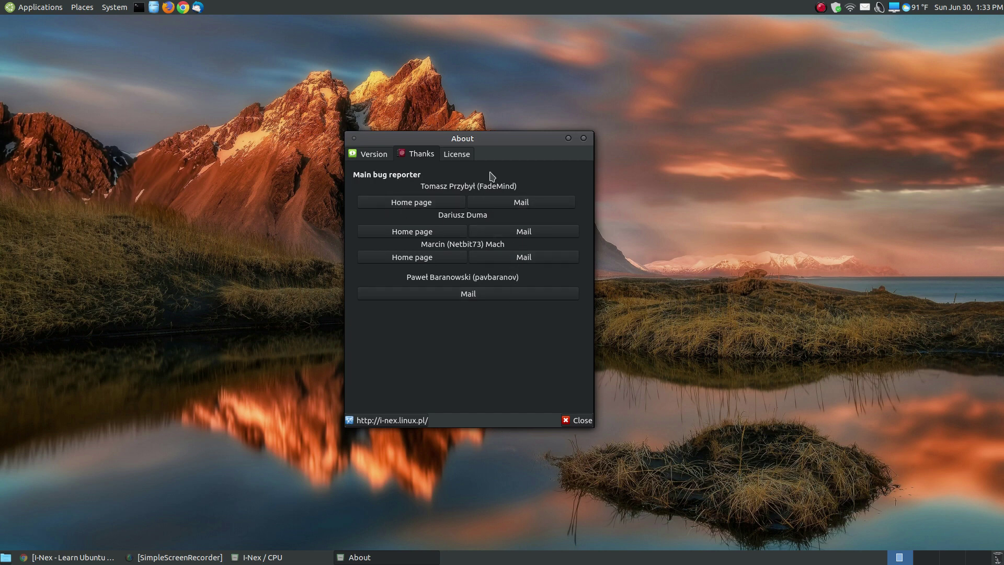
{"action": "left_click", "coordinate": [457, 155]}
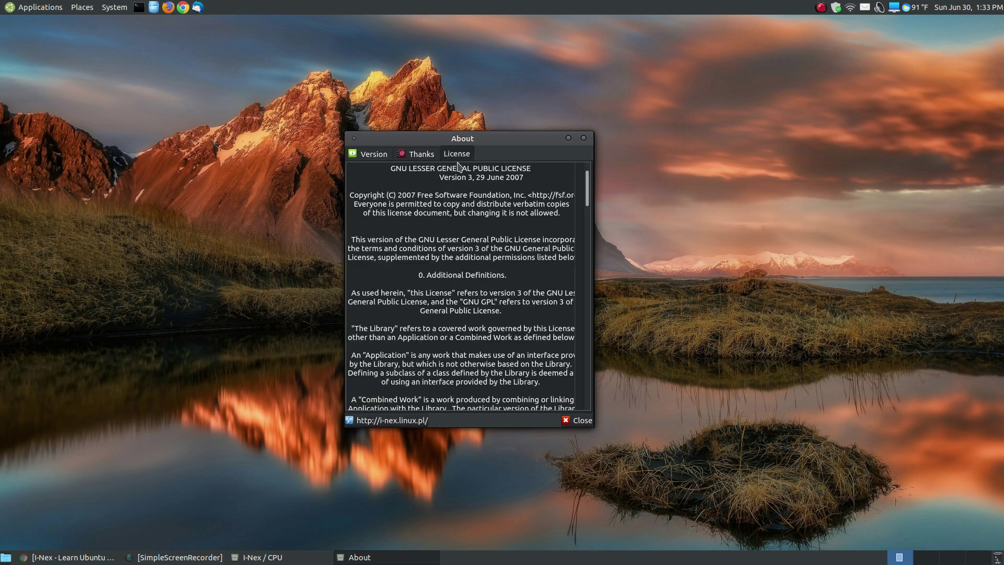
{"action": "left_click", "coordinate": [355, 155]}
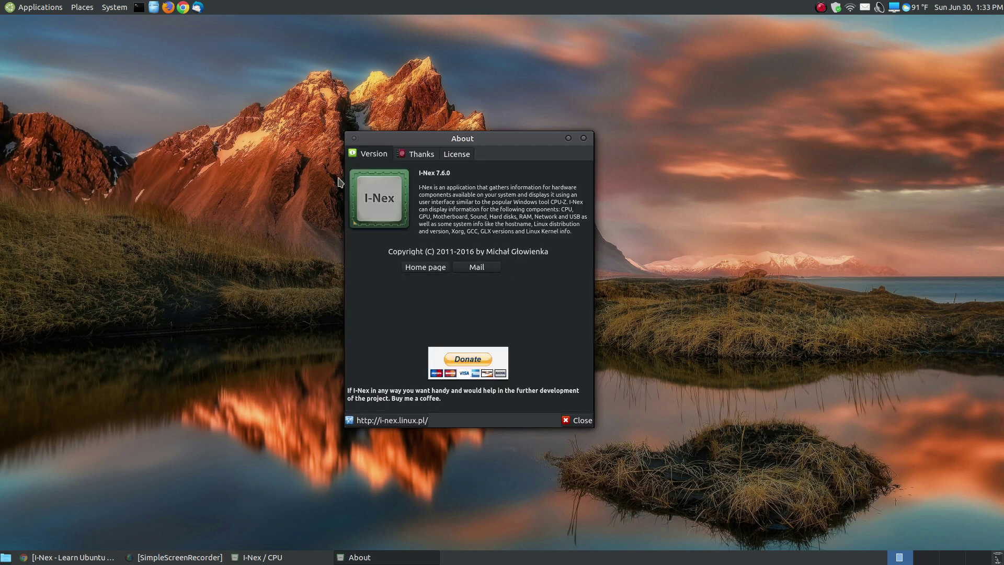
{"action": "left_click", "coordinate": [582, 421]}
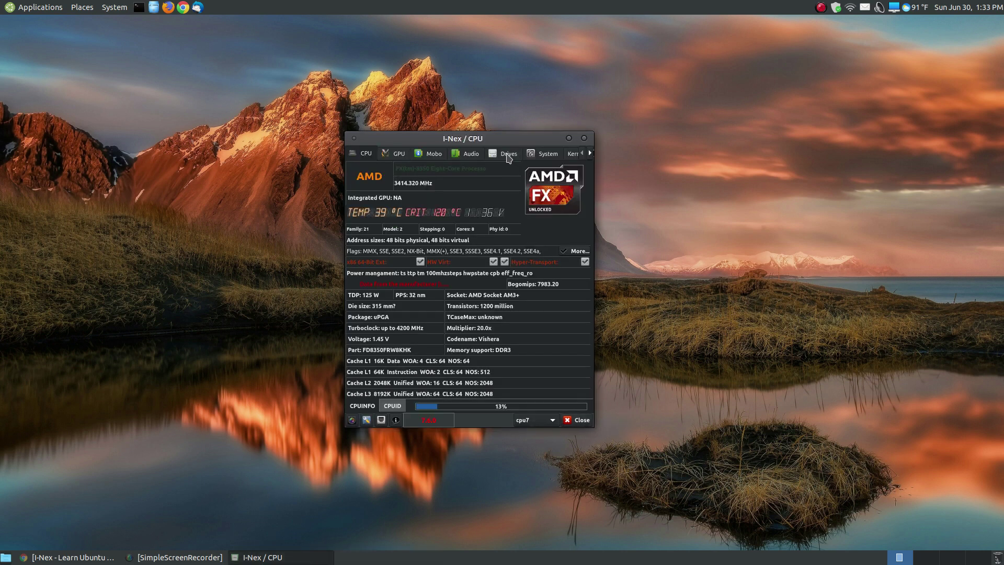
Move the I-Nex window slightly higher and flip through the GPU, motherboard and audio details, ending on the CPU information
{"action": "left_click_drag", "start_coordinate": [495, 141], "coordinate": [504, 129]}
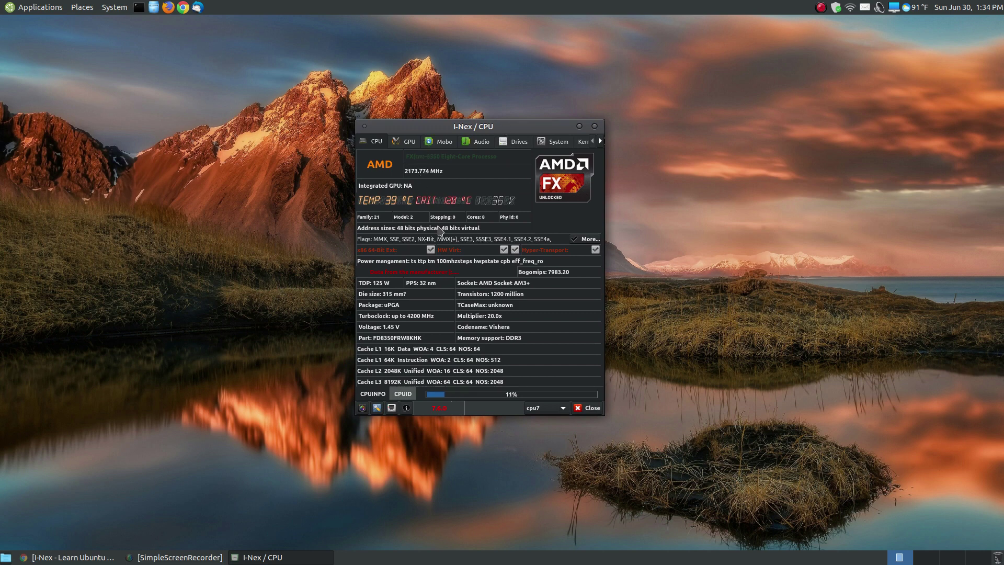
{"action": "left_click", "coordinate": [413, 148]}
{"action": "left_click", "coordinate": [434, 148]}
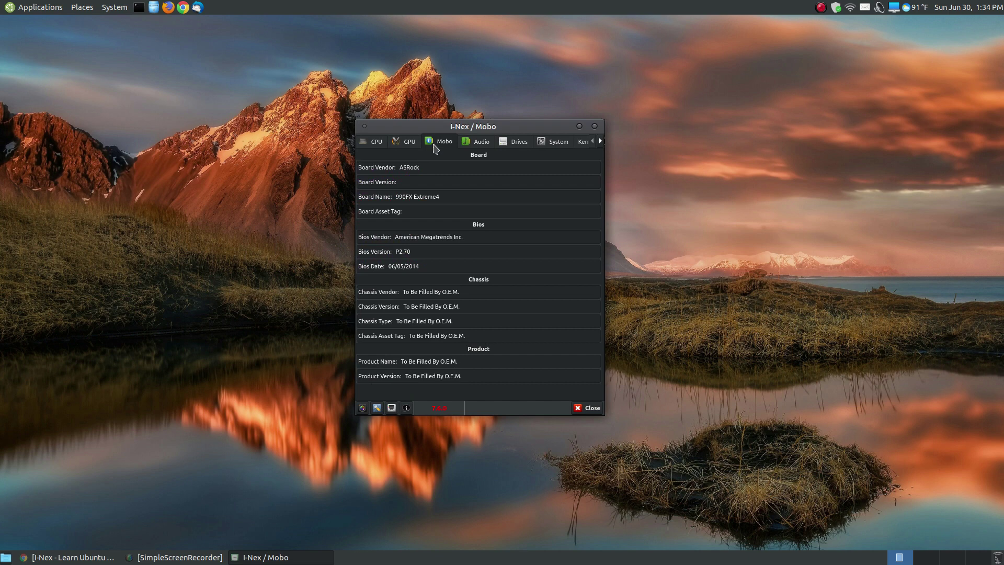
{"action": "left_click", "coordinate": [473, 147]}
{"action": "left_click", "coordinate": [378, 143]}
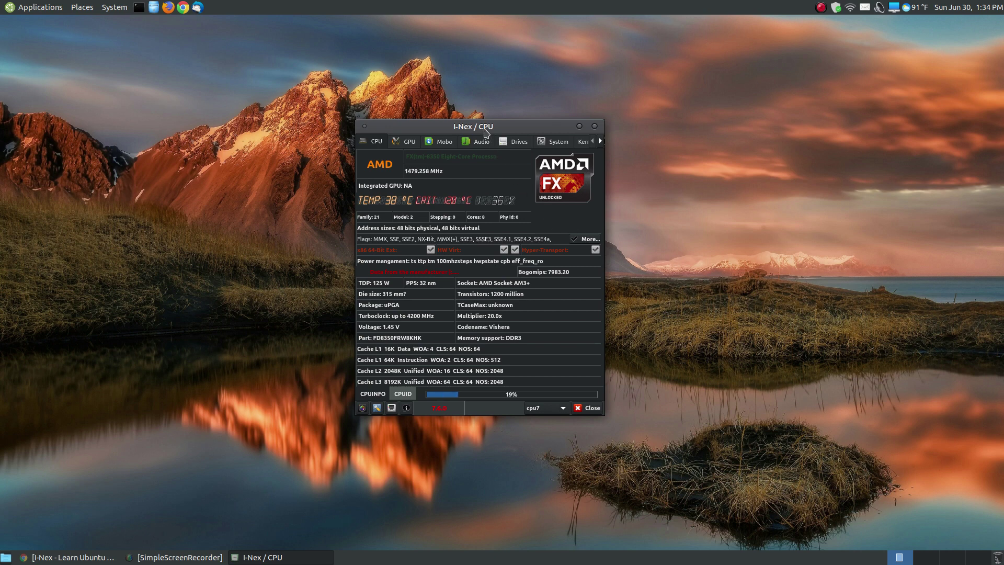
{"action": "left_click_drag", "start_coordinate": [484, 129], "coordinate": [483, 113]}
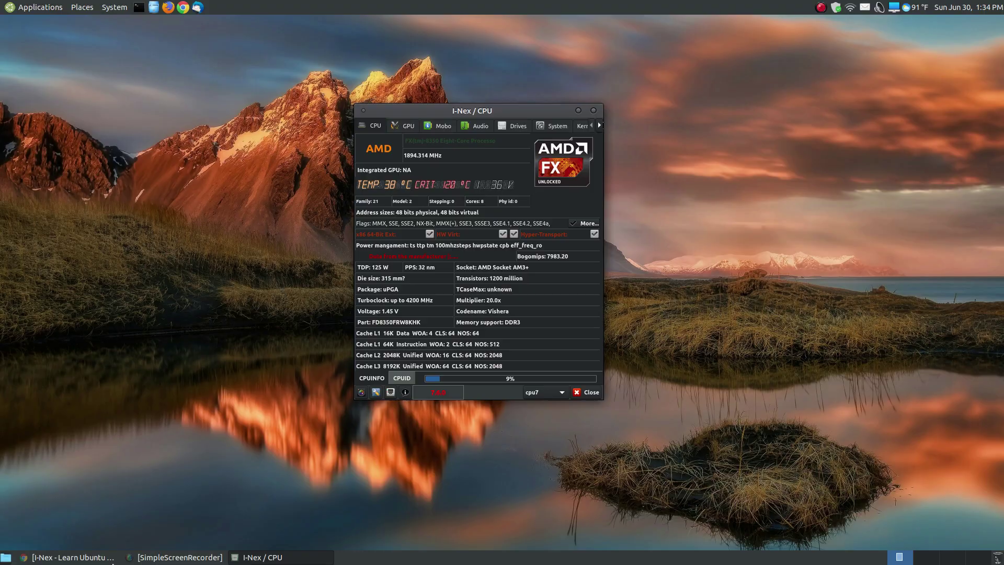
Switch to the I-Nex guide in Chrome and find the instructions for holding and unholding the i-nex package with apt-mark
{"action": "left_click", "coordinate": [73, 558]}
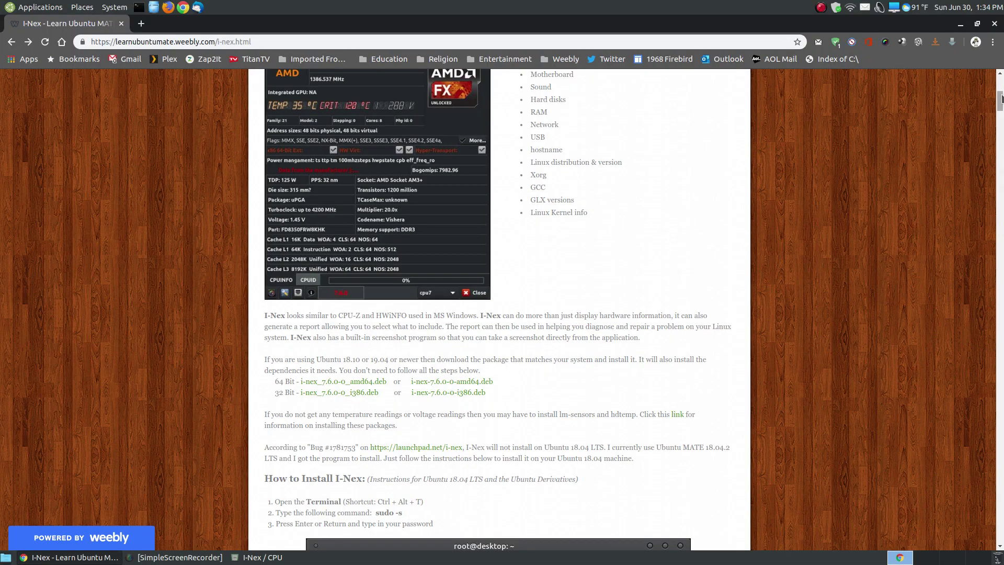
{"action": "left_click_drag", "start_coordinate": [1000, 101], "coordinate": [999, 253]}
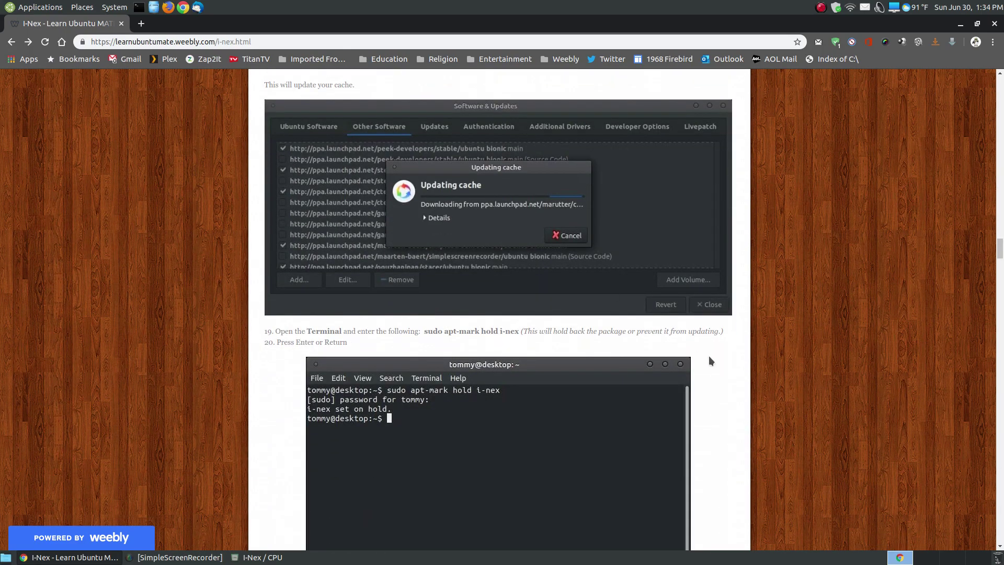
{"action": "scroll", "coordinate": [710, 345], "scroll_direction": "down", "scroll_amount": 1}
{"action": "scroll", "coordinate": [710, 344], "scroll_direction": "down", "scroll_amount": 3}
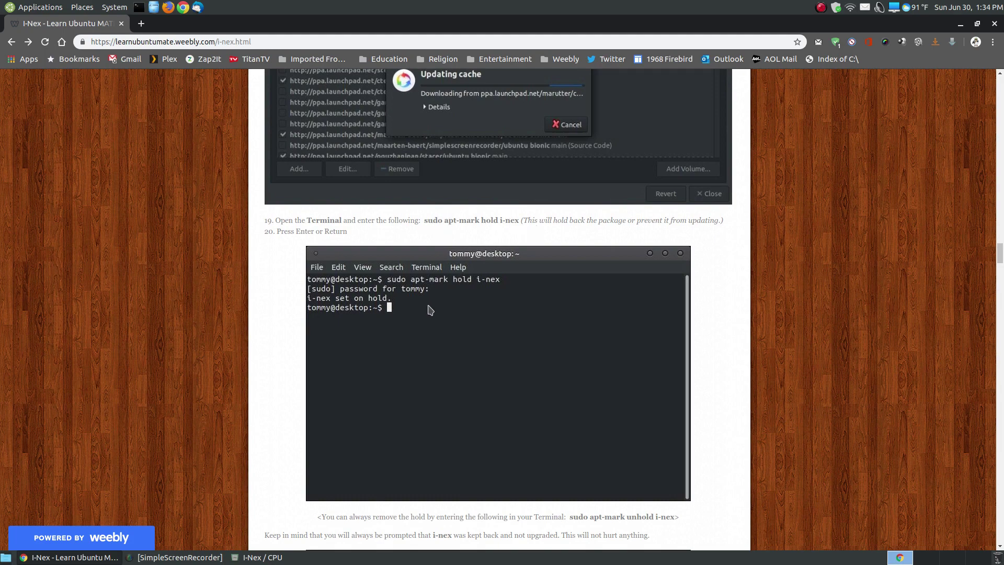
Open a terminal, place it over the guide page, and run sudo apt upgrade, authenticating with the account password
{"action": "left_click", "coordinate": [139, 6]}
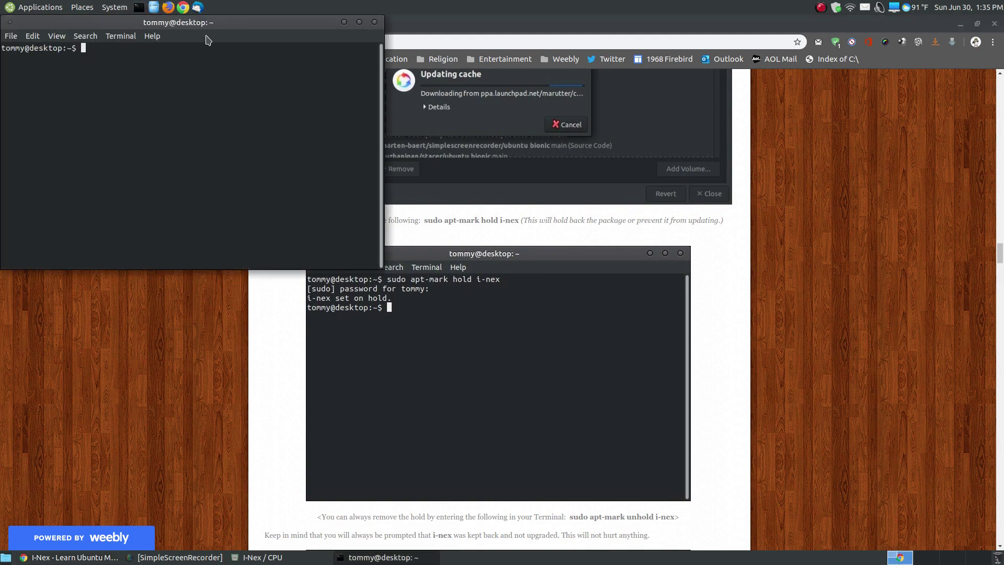
{"action": "left_click_drag", "start_coordinate": [193, 21], "coordinate": [568, 213]}
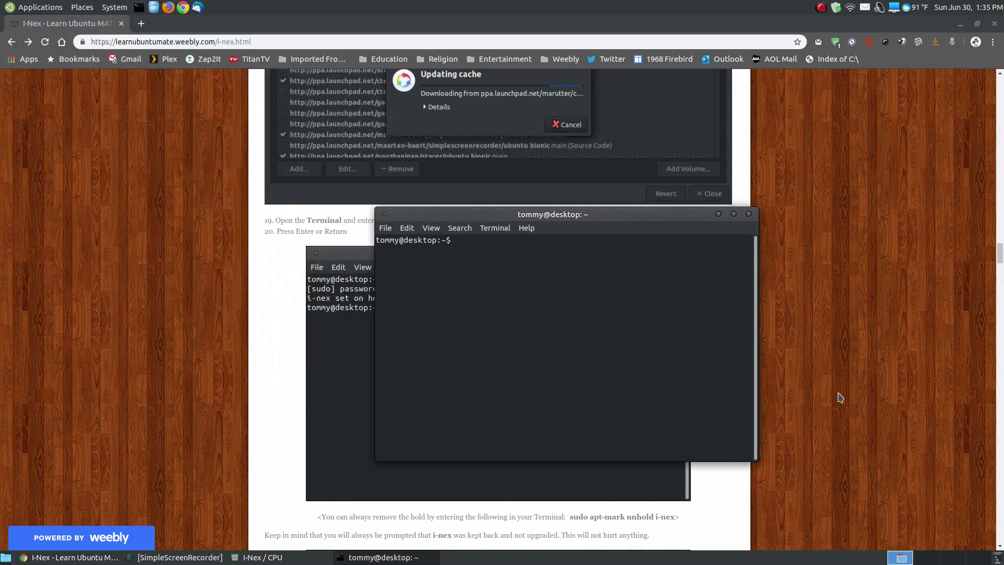
{"action": "type", "text": "sudo apt upgrade"}
{"action": "key", "text": "Return"}
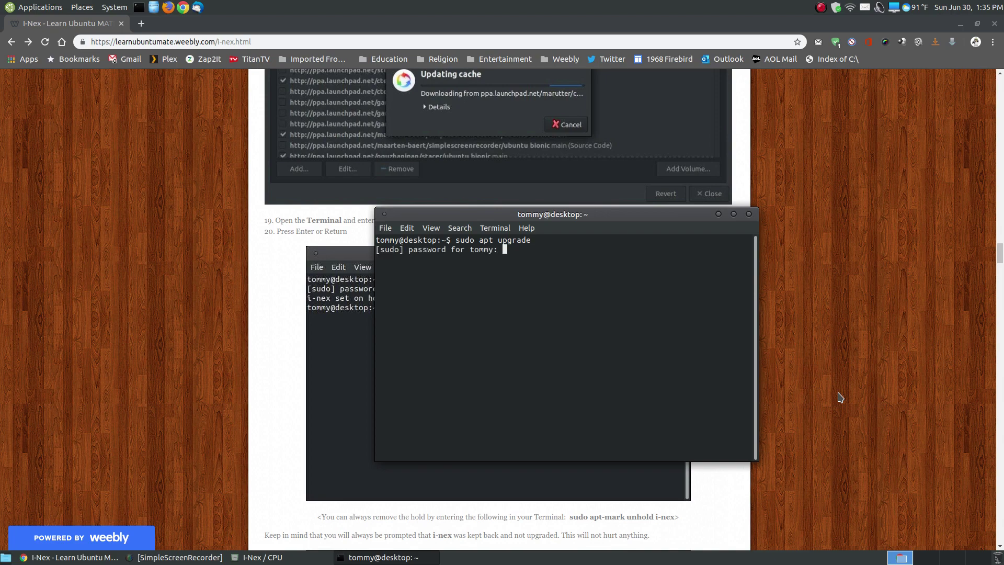
{"action": "key", "text": "Return"}
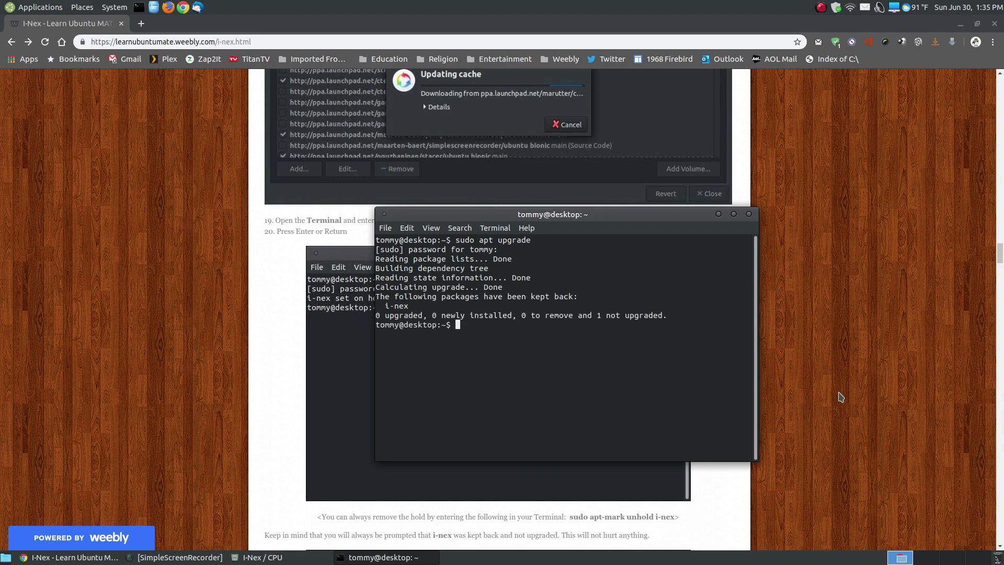
Highlight the package listed as kept back in the upgrade output, shift the terminal window slightly, and close the session with exit
{"action": "double_click", "coordinate": [406, 309]}
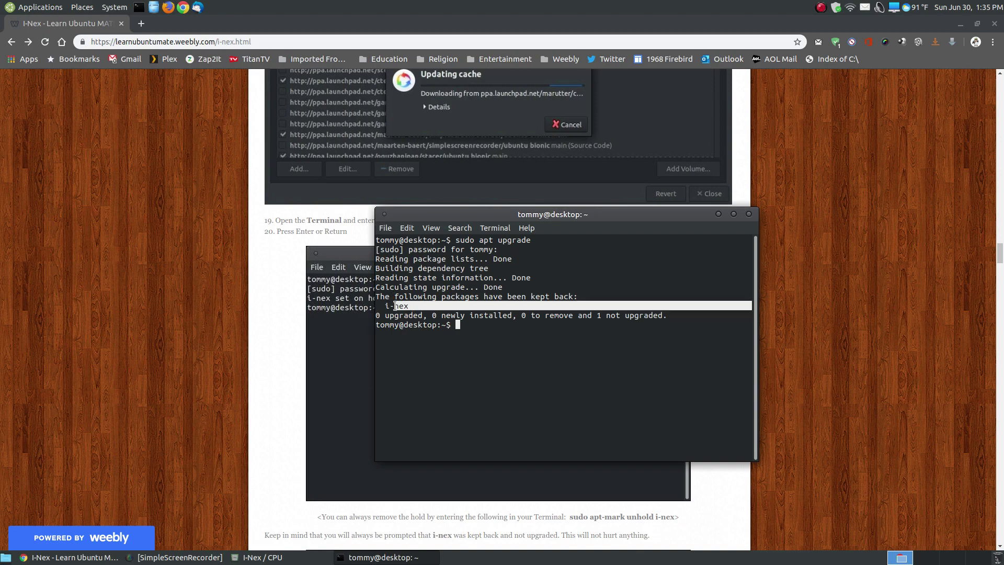
{"action": "left_click", "coordinate": [425, 313]}
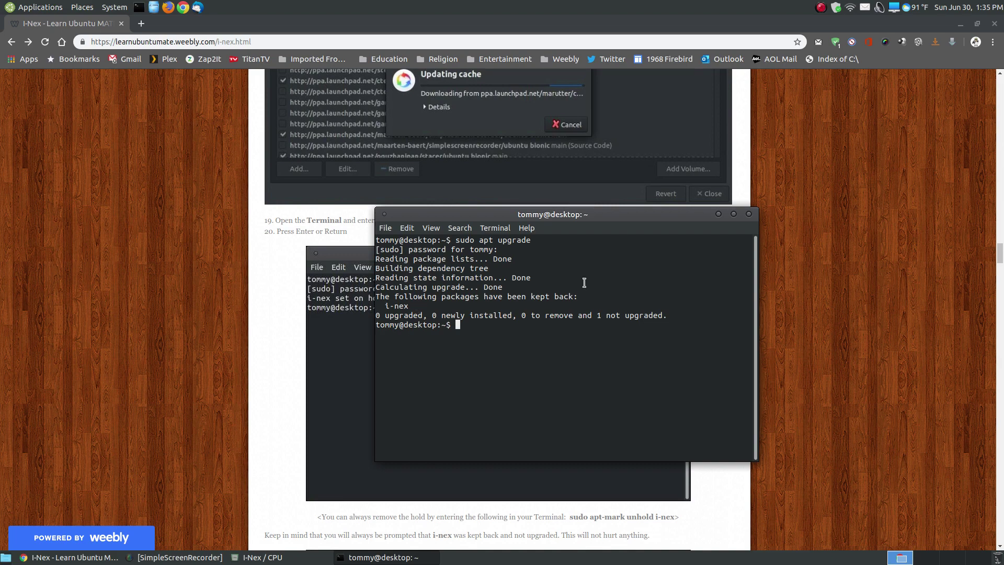
{"action": "left_click_drag", "start_coordinate": [576, 220], "coordinate": [508, 209]}
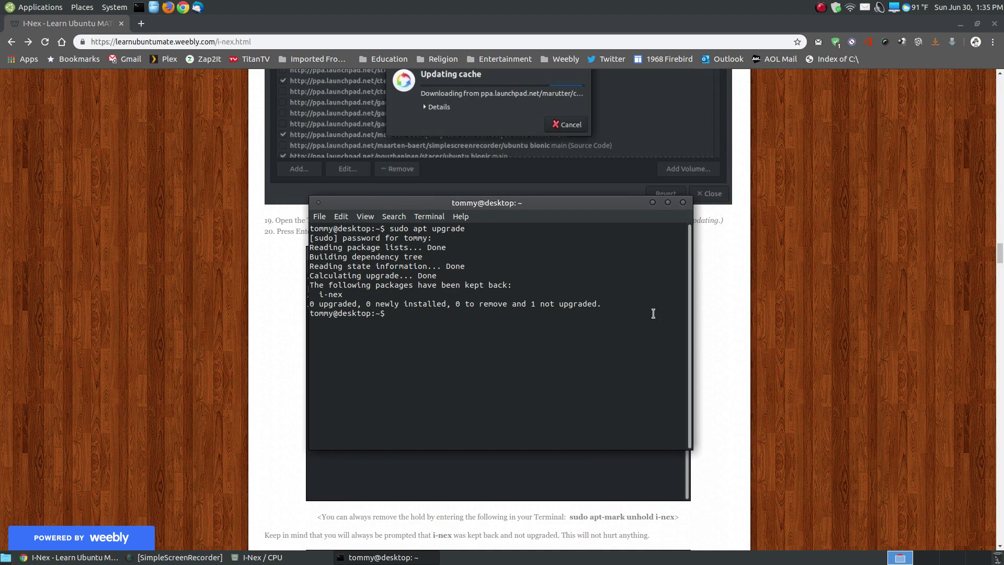
{"action": "type", "text": "exit"}
{"action": "key", "text": "Return"}
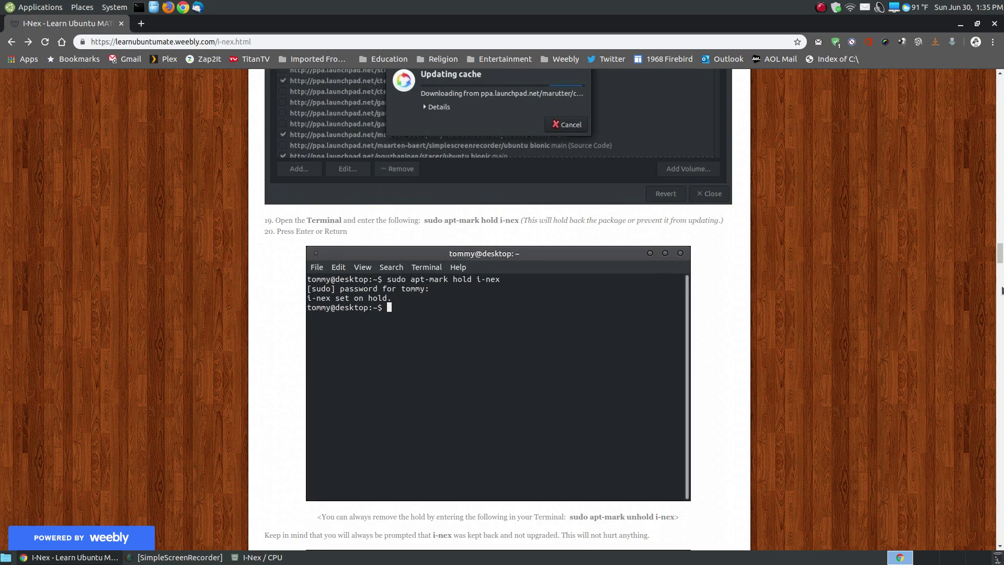
Review the I-Nex guide's introduction, component list, package downloads and Ubuntu 18.04 notes, and minimize the browser to show I-Nex
{"action": "left_click_drag", "start_coordinate": [1000, 259], "coordinate": [1000, 88]}
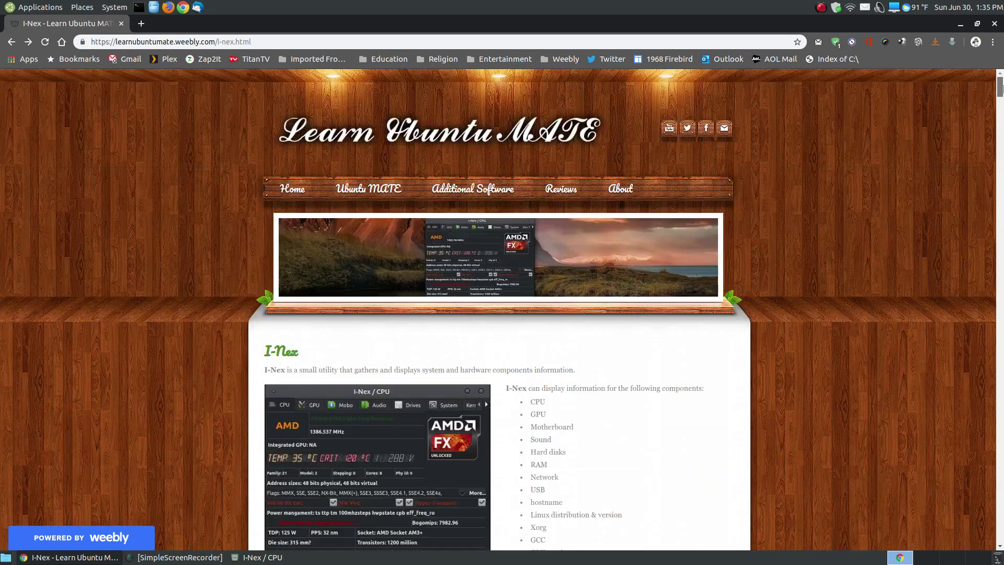
{"action": "scroll", "coordinate": [940, 279], "scroll_direction": "down", "scroll_amount": 4}
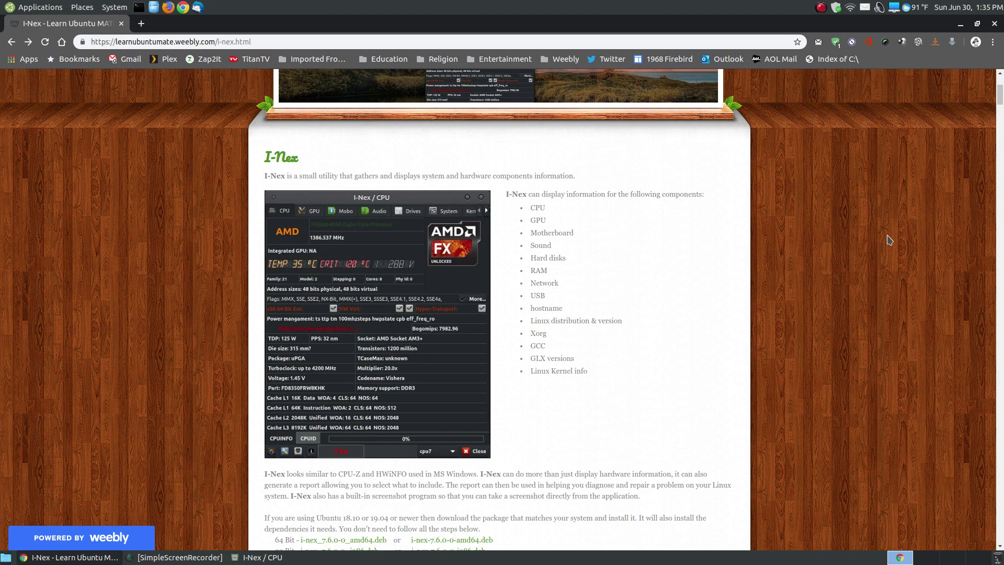
{"action": "scroll", "coordinate": [889, 240], "scroll_direction": "down", "scroll_amount": 1}
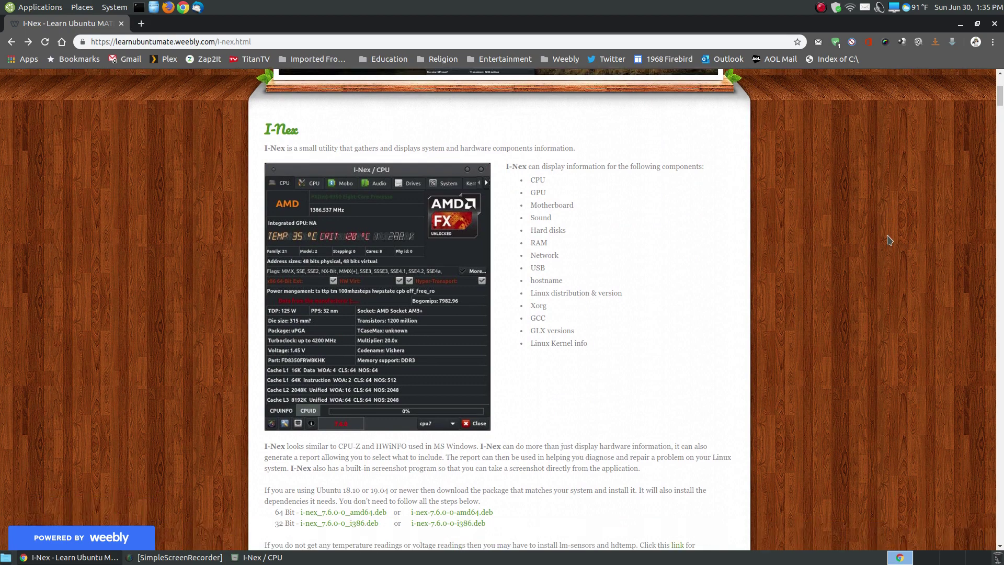
{"action": "scroll", "coordinate": [889, 239], "scroll_direction": "down", "scroll_amount": 3}
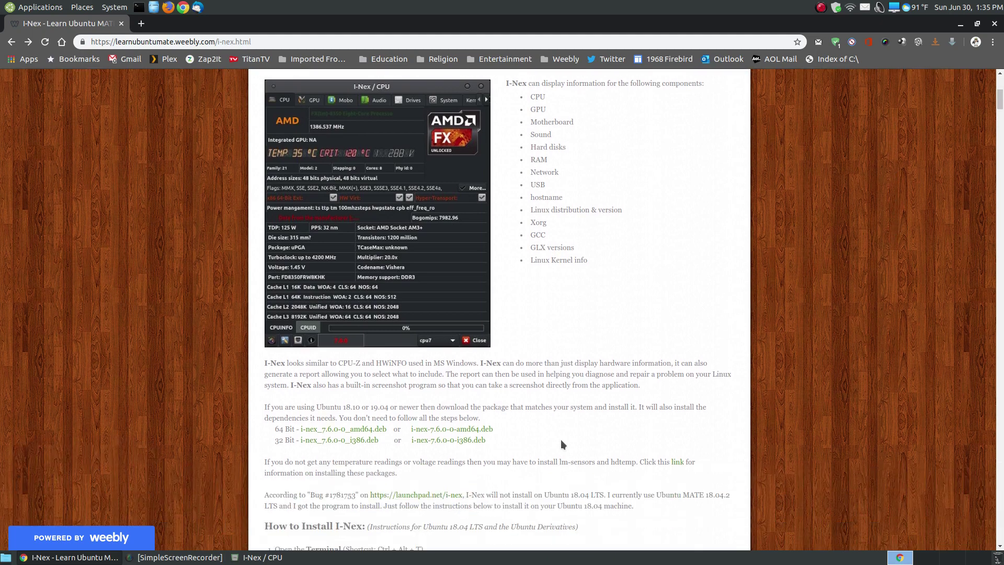
{"action": "scroll", "coordinate": [839, 236], "scroll_direction": "up", "scroll_amount": 3}
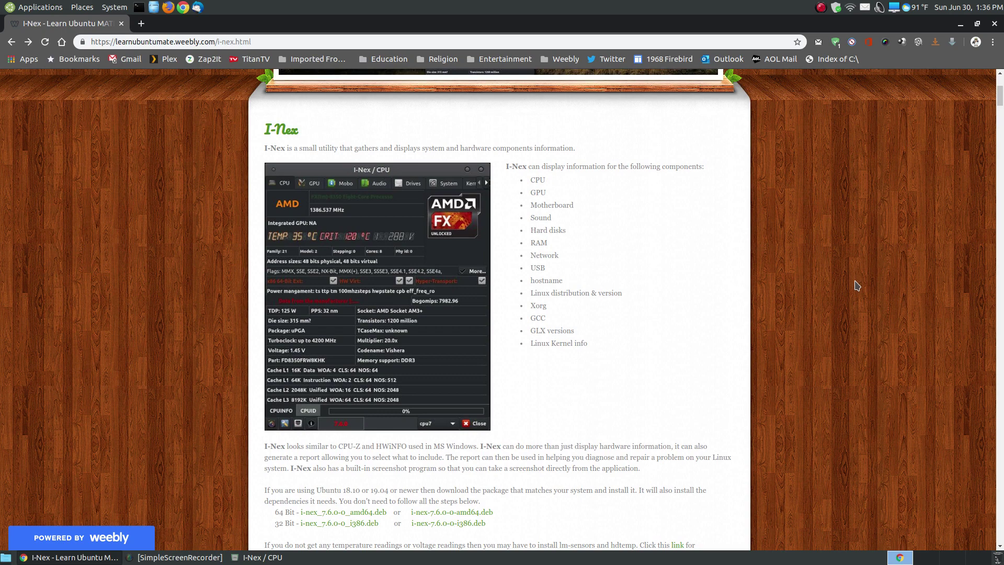
{"action": "scroll", "coordinate": [857, 286], "scroll_direction": "down", "scroll_amount": 2}
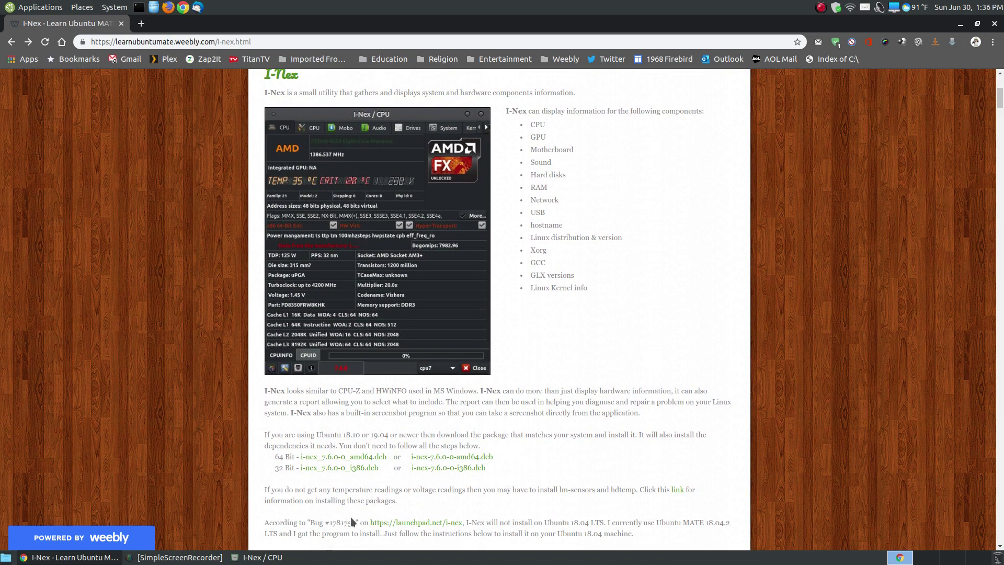
{"action": "scroll", "coordinate": [803, 436], "scroll_direction": "down", "scroll_amount": 2}
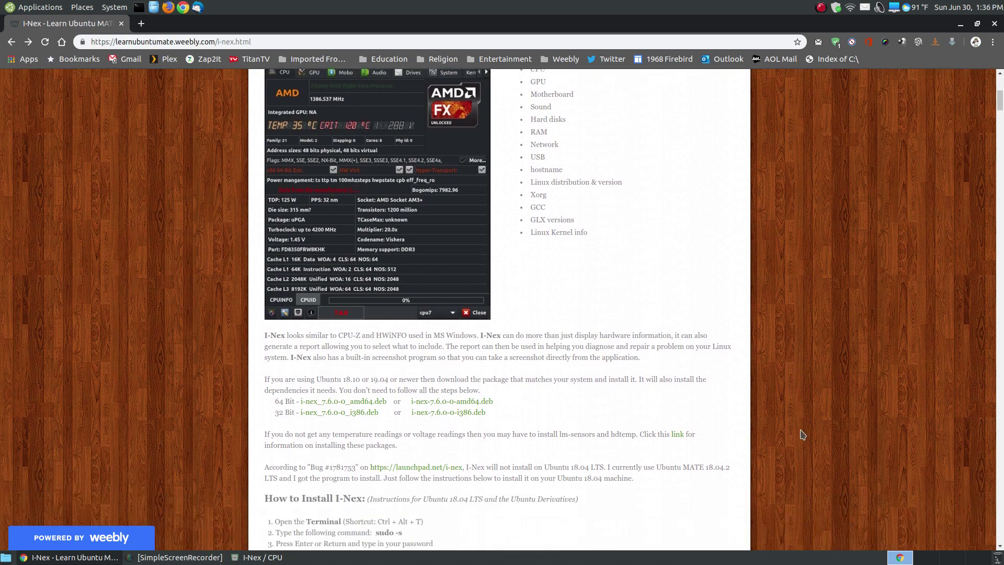
{"action": "left_click", "coordinate": [961, 24]}
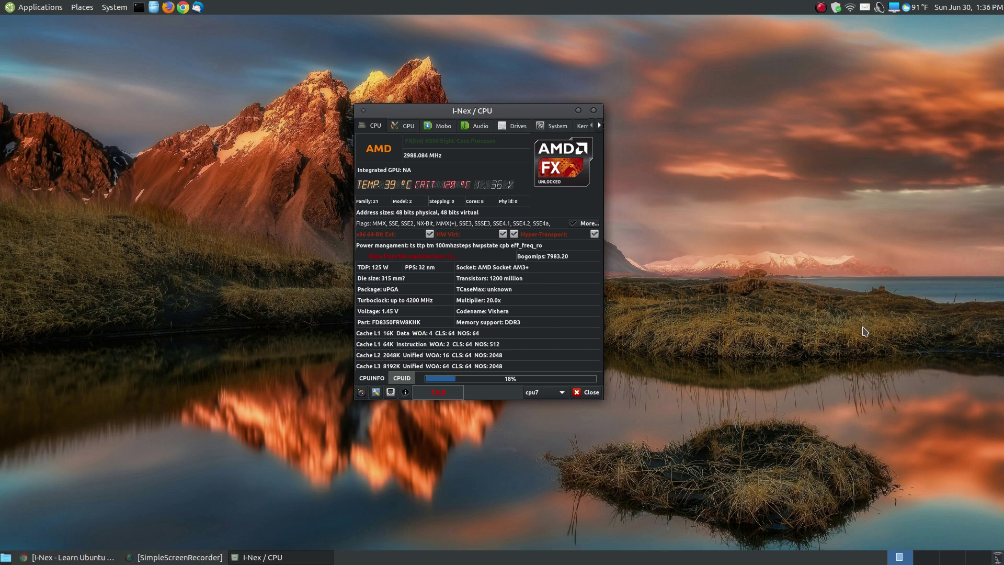